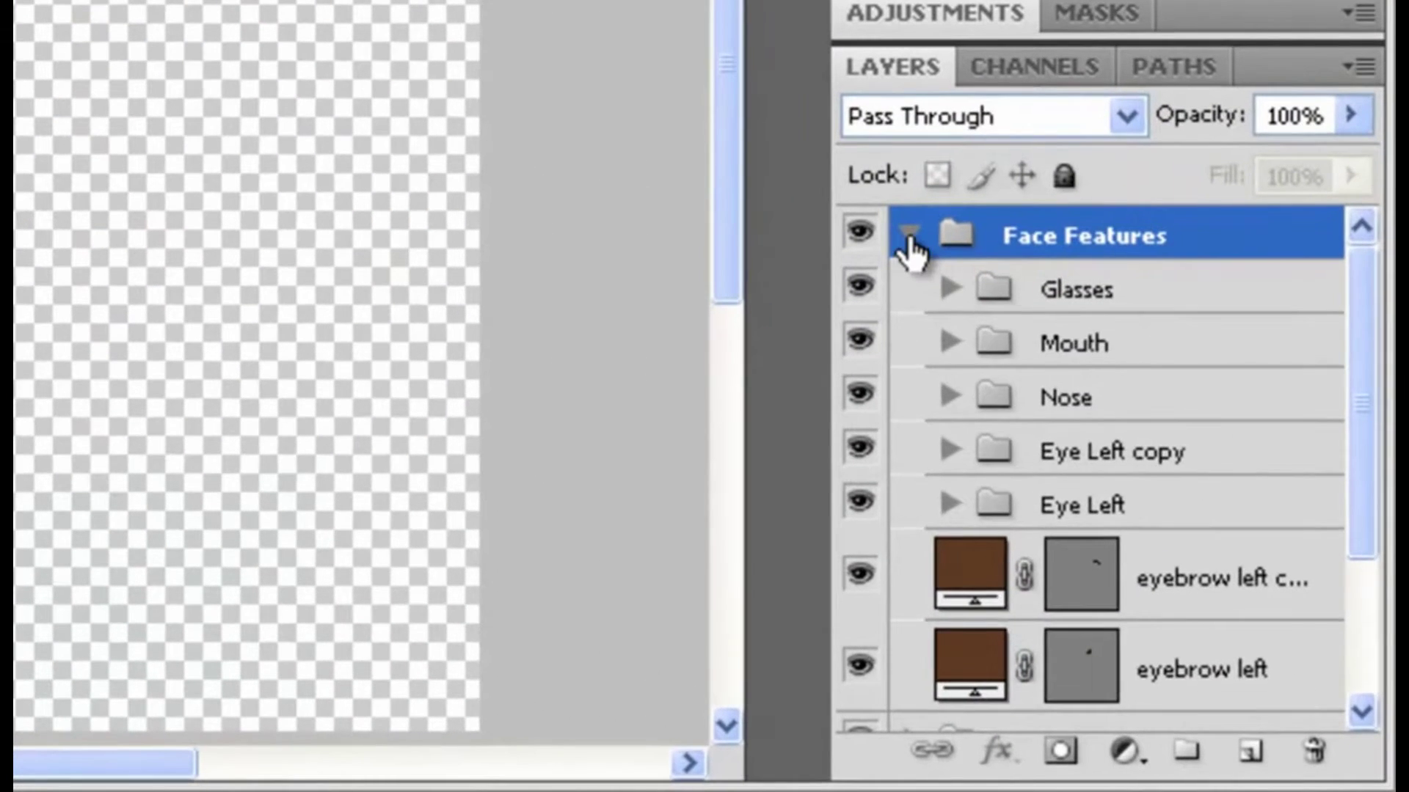
Collapse the Face Features group and create a new layer group named Body above it
left_click(908, 233)
left_click(863, 234)
left_click(862, 233)
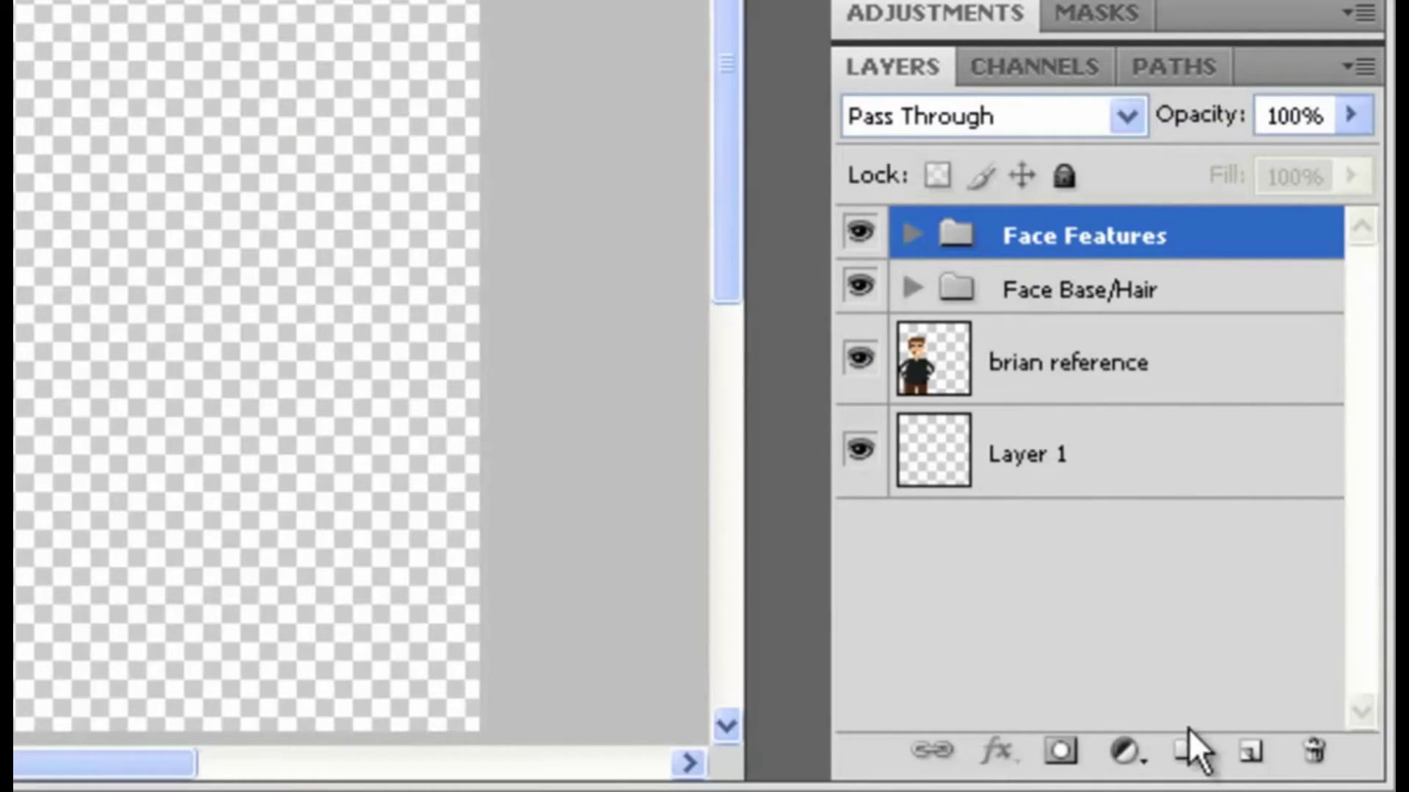
left_click(1187, 755)
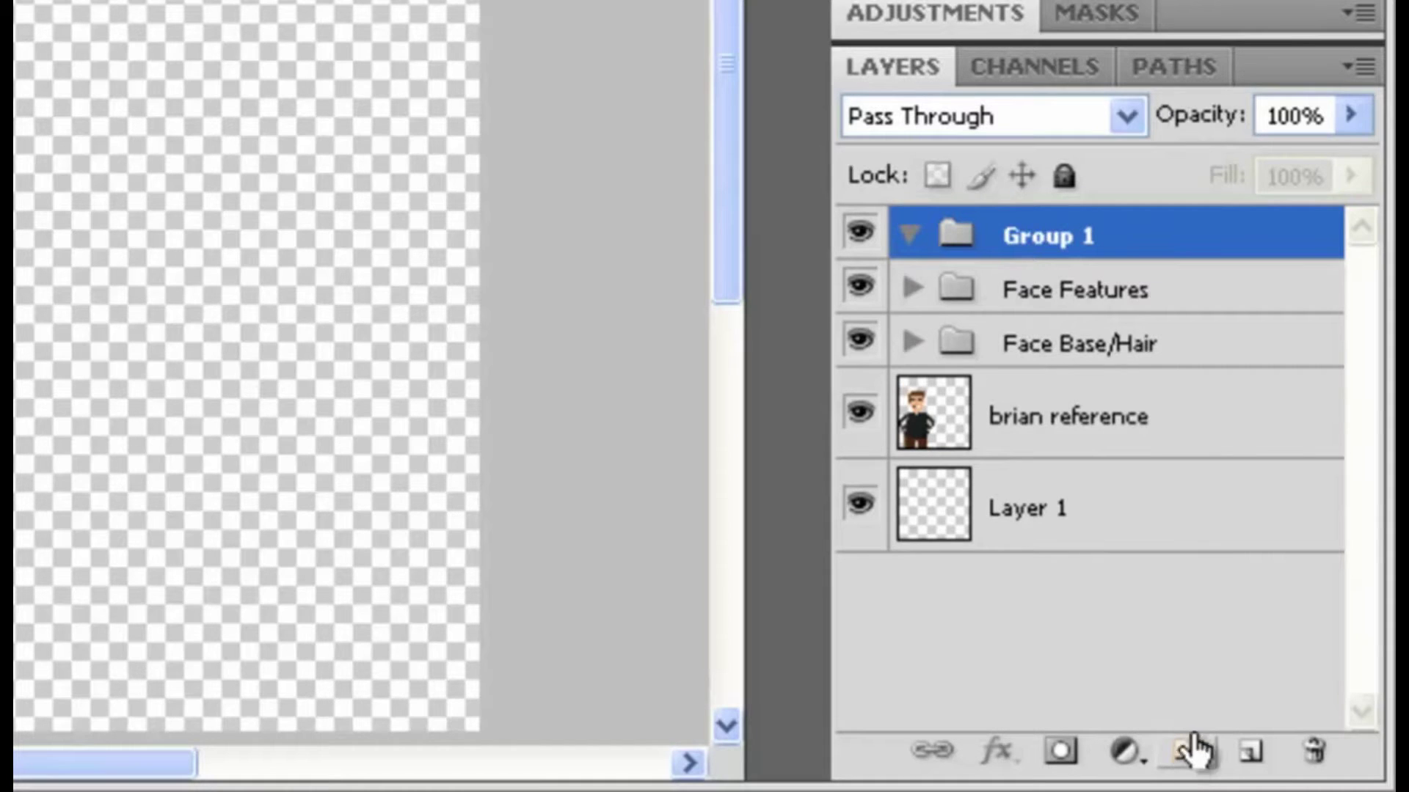
double_click(1067, 236)
type("Body")
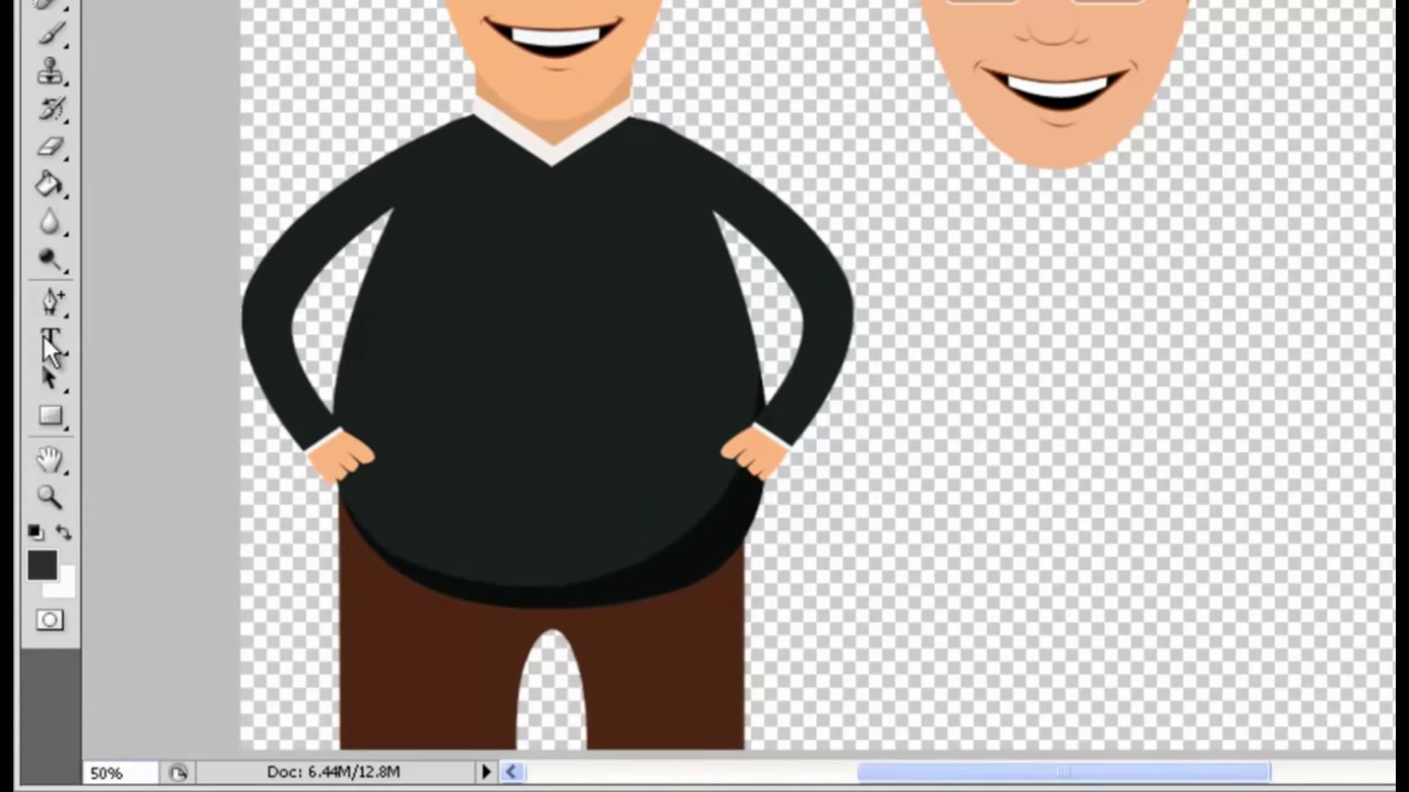
Draw a dark rectangle shape over the chin of the new character's head as the neck
left_click_drag(63, 415, 113, 412)
left_click(112, 412)
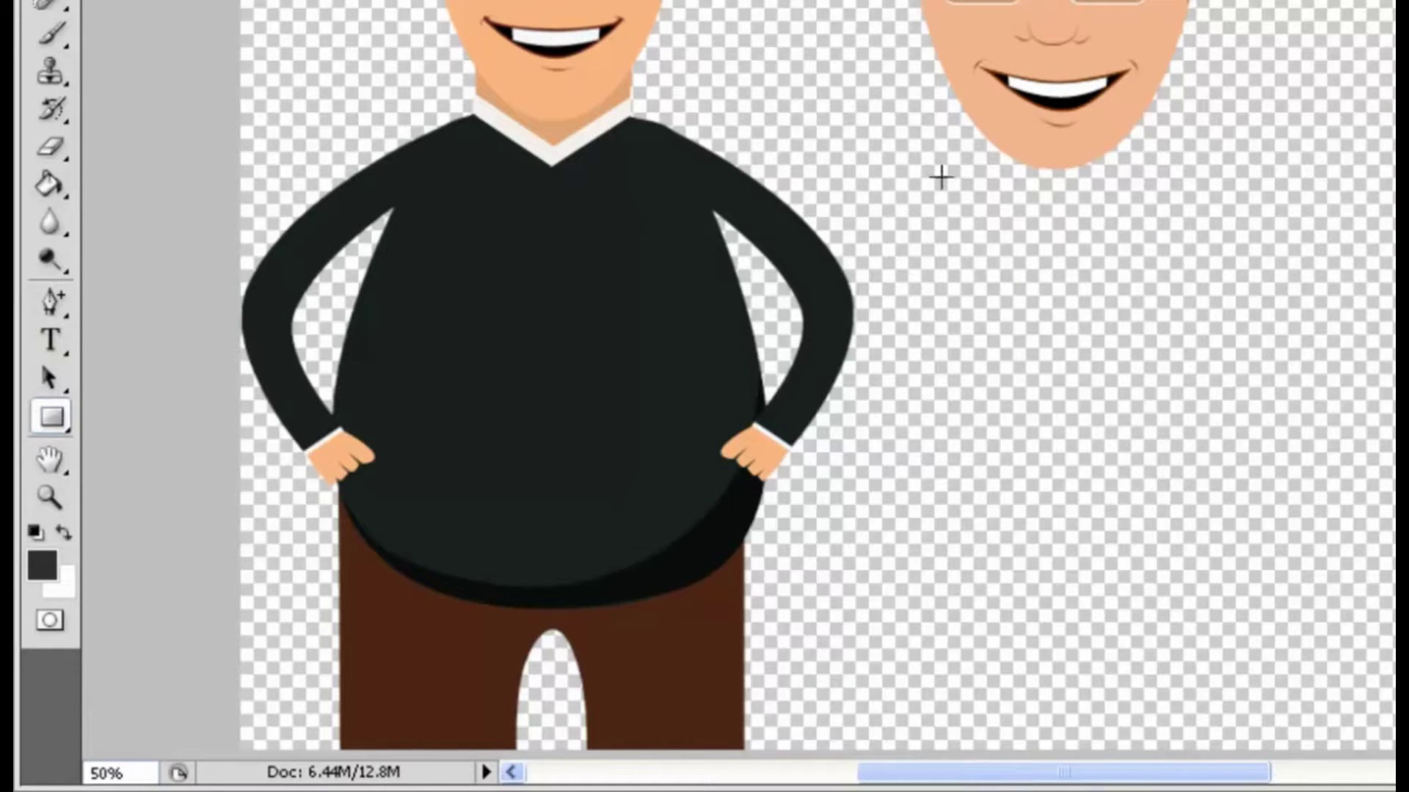
left_click_drag(979, 126, 1108, 246)
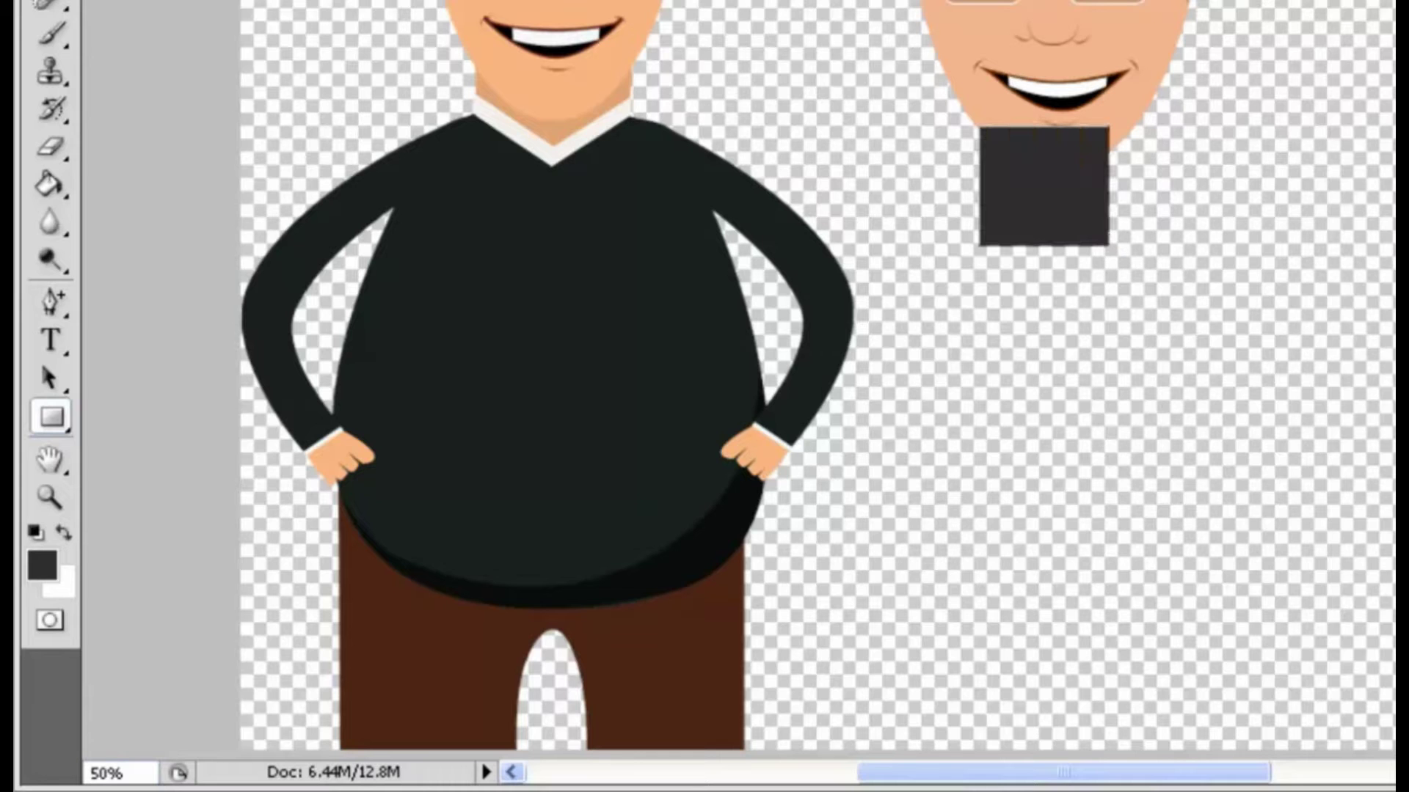
Collapse the Body group and reorder it below the Face Base/Hair group so the neck sits behind the face
key("v")
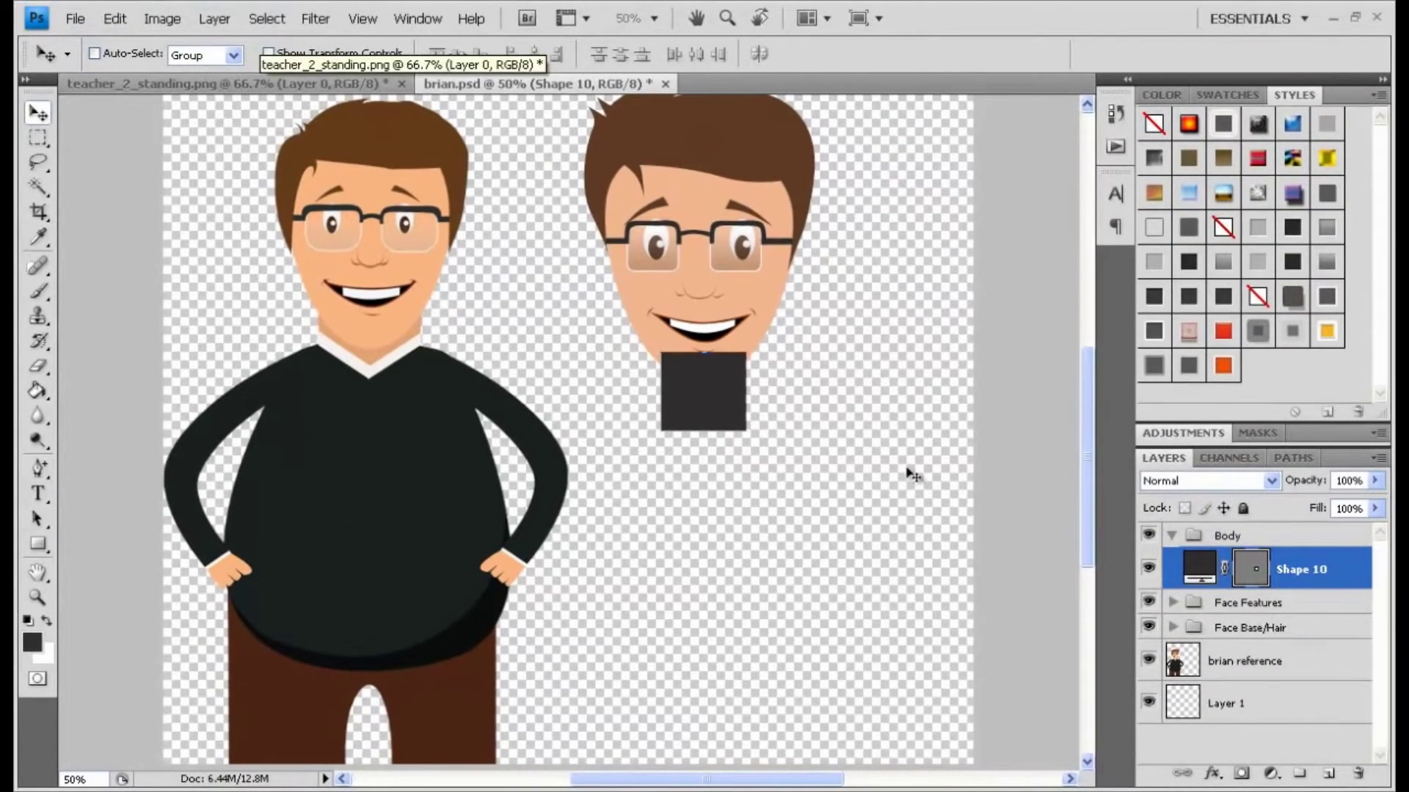
left_click(1171, 535)
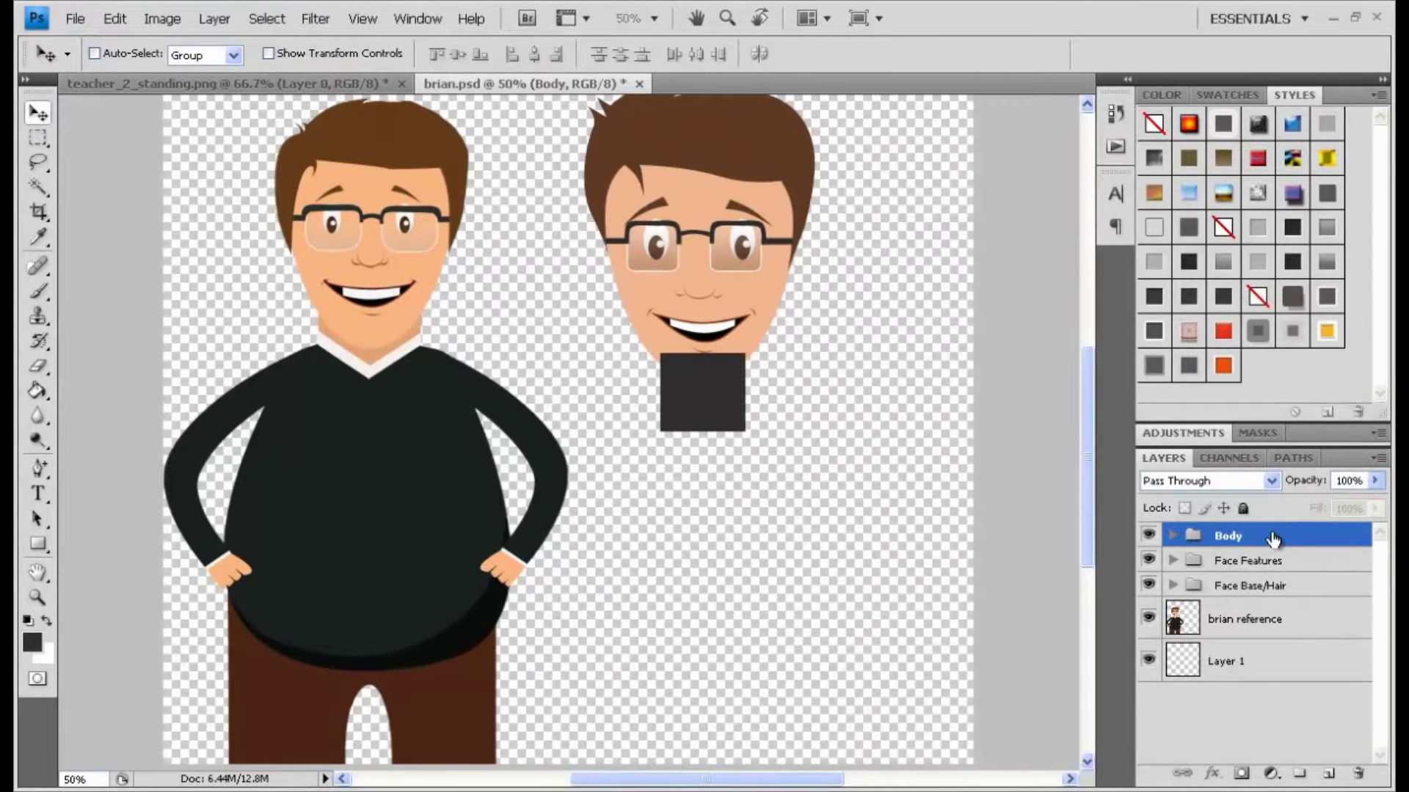
left_click_drag(1273, 539, 1276, 598)
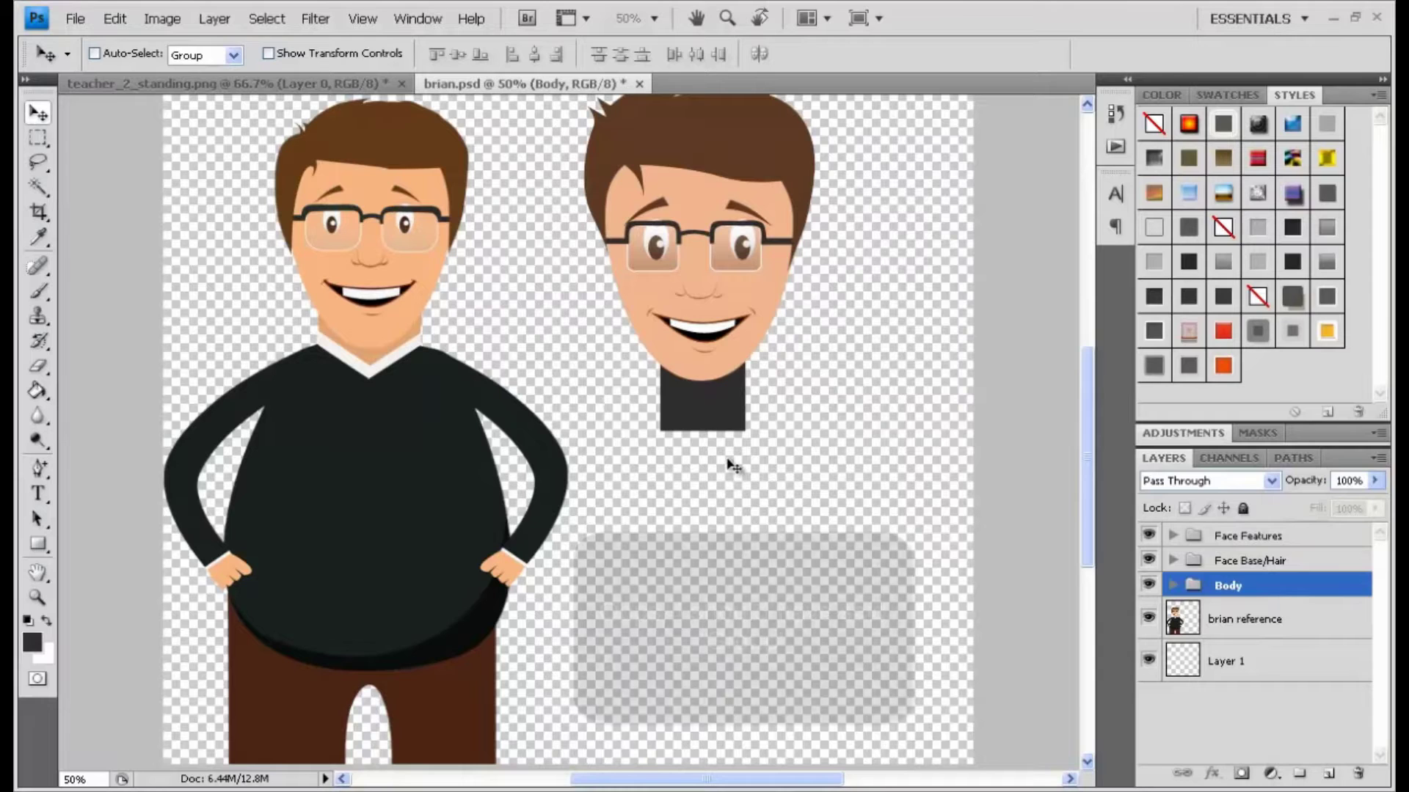
Move the neck rectangle up under the chin, widen it with Free Transform, and nudge it until it is centred beneath the face
left_click_drag(731, 438, 719, 426)
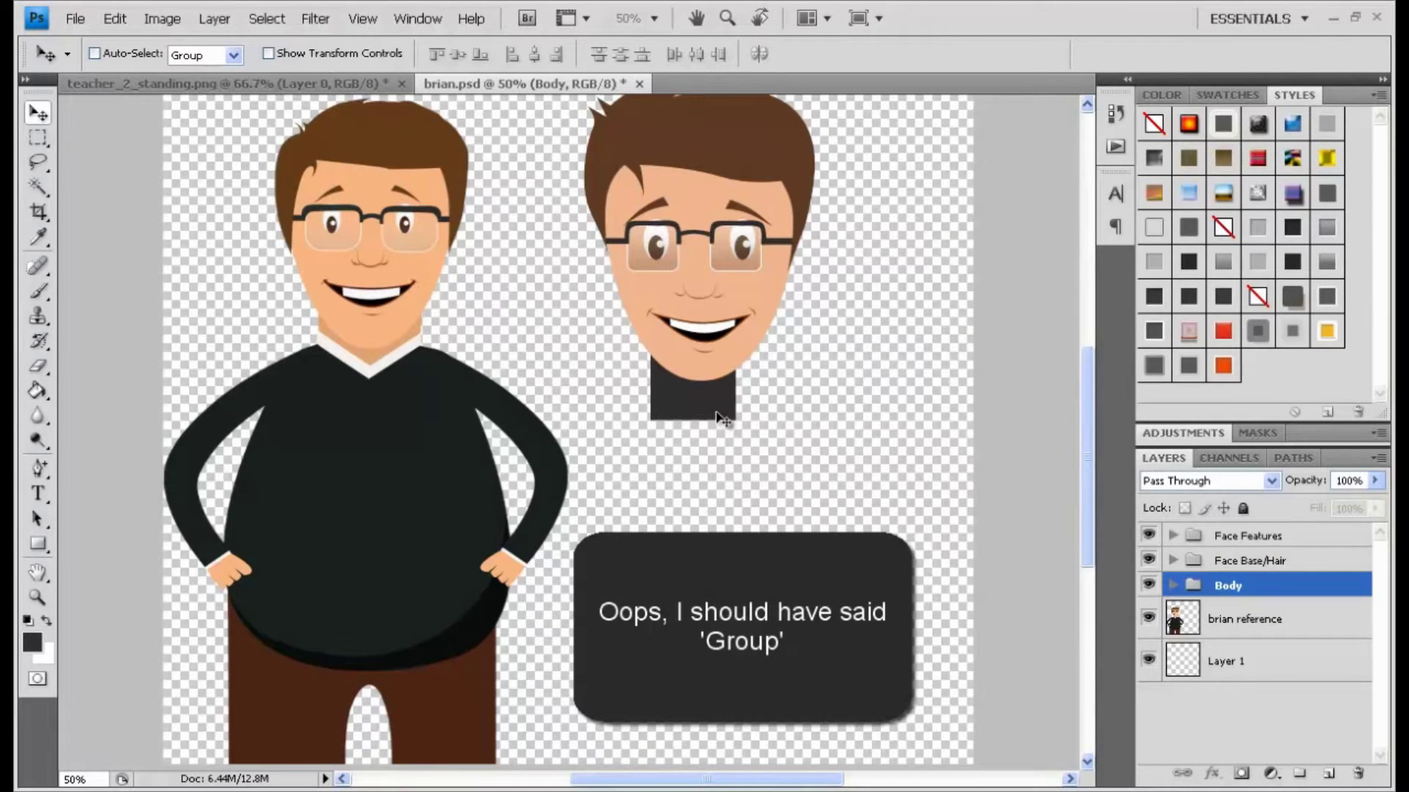
key("ctrl+t")
mouse_move(737, 382)
left_mouse_down()
mouse_move(761, 380)
mouse_move(719, 398)
left_mouse_up()
key("Return")
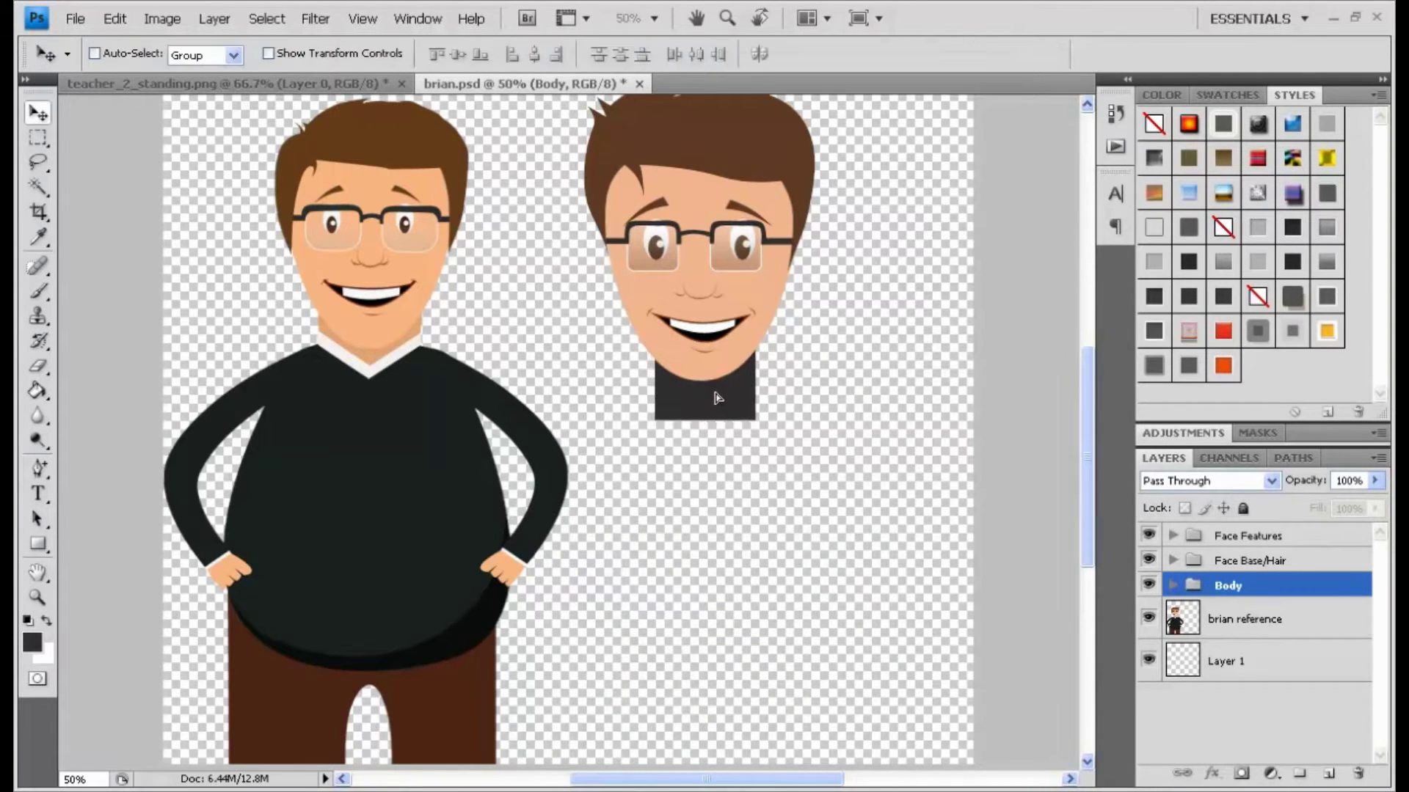
key("Left")
key("Left")
key("Left")
key("Right")
Recolour the neck shape by sampling the face's skin tone and darkening it slightly to #e0a57e
left_click(1173, 585)
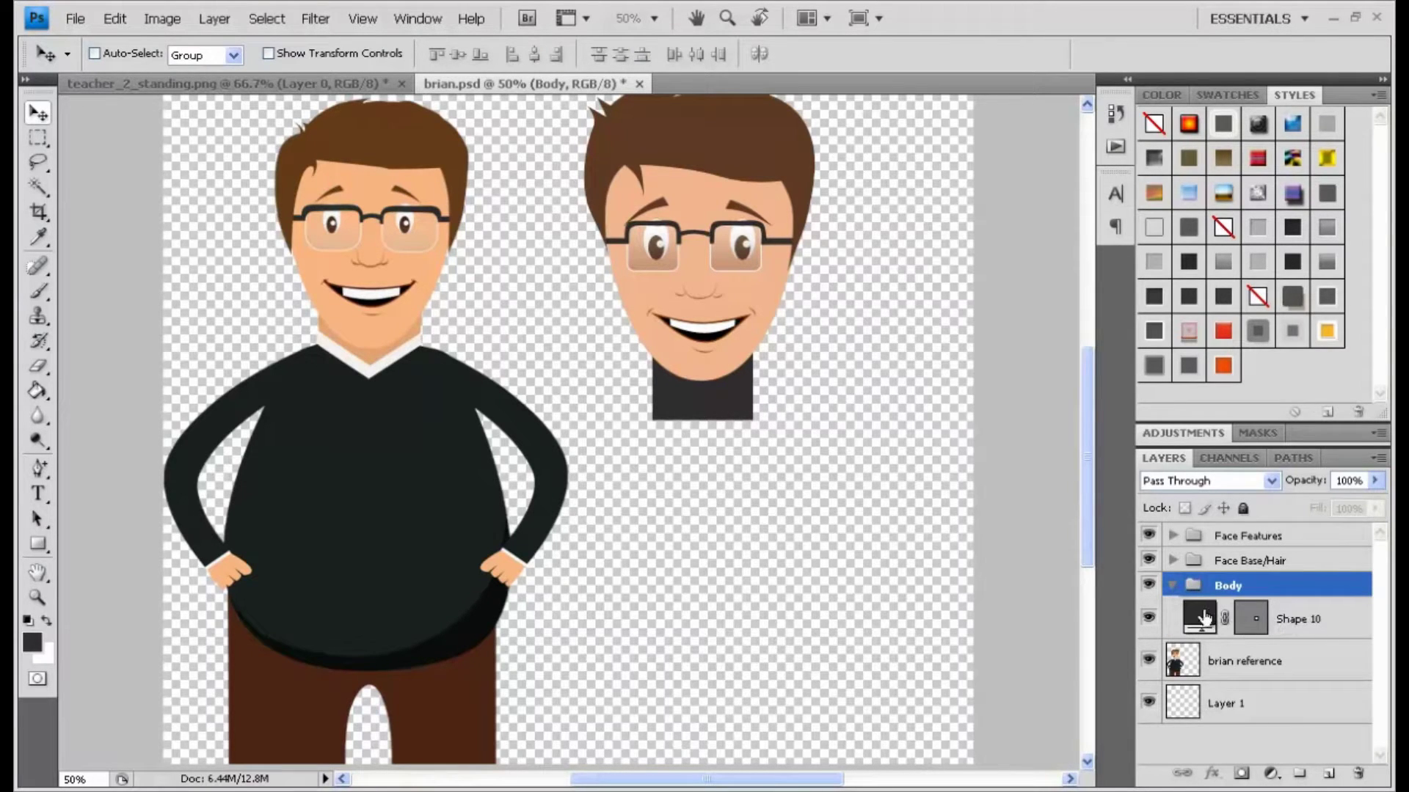
double_click(1204, 619)
left_click(705, 365)
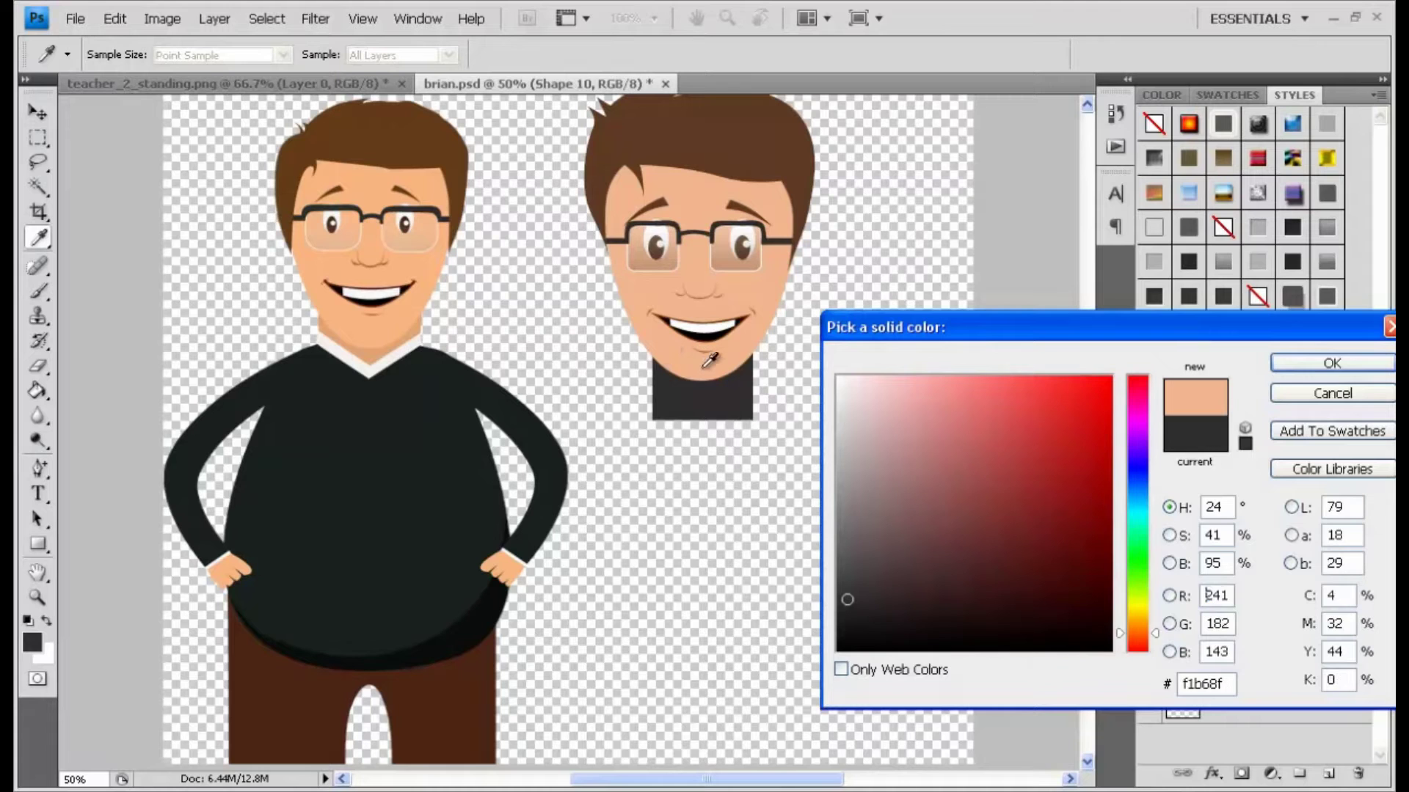
left_click(957, 409)
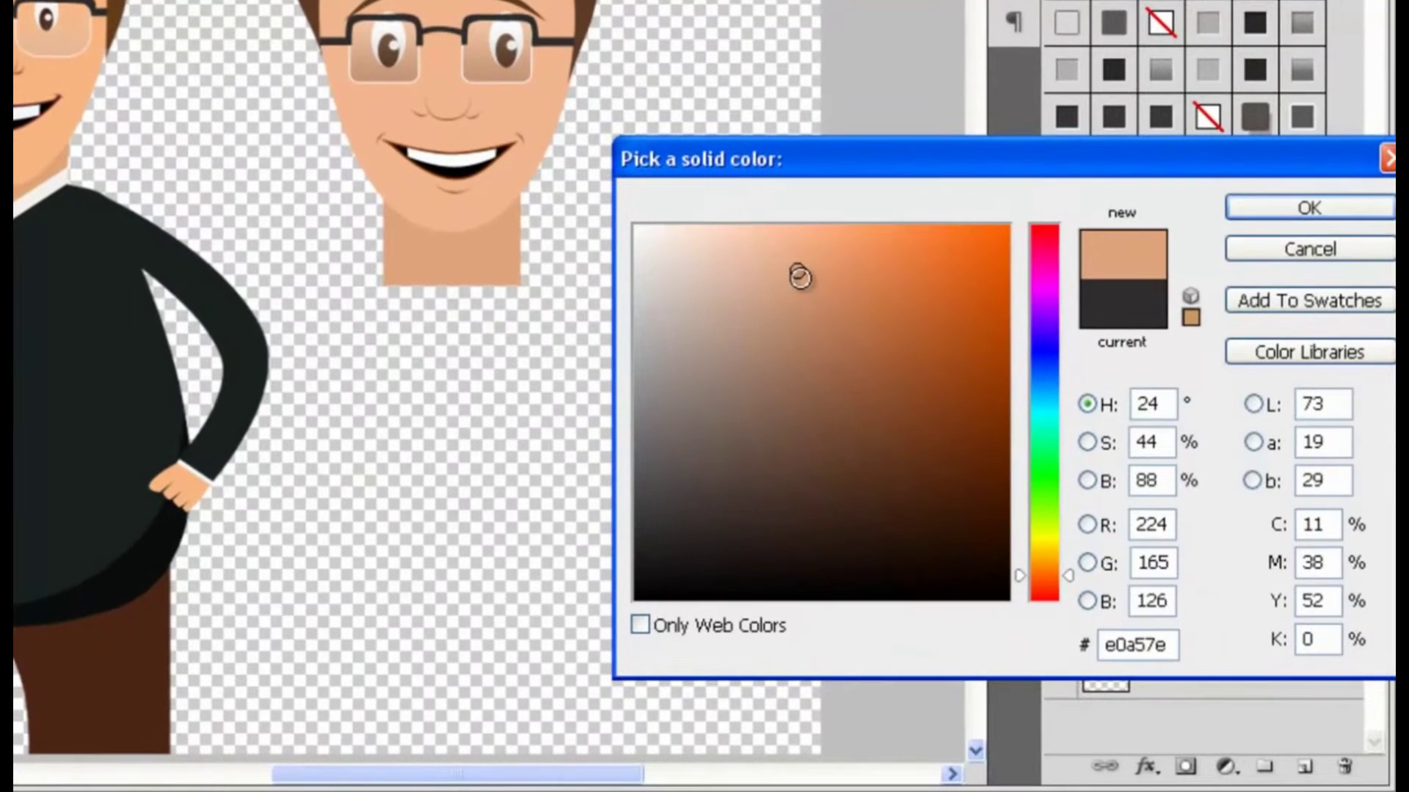
left_click(959, 415)
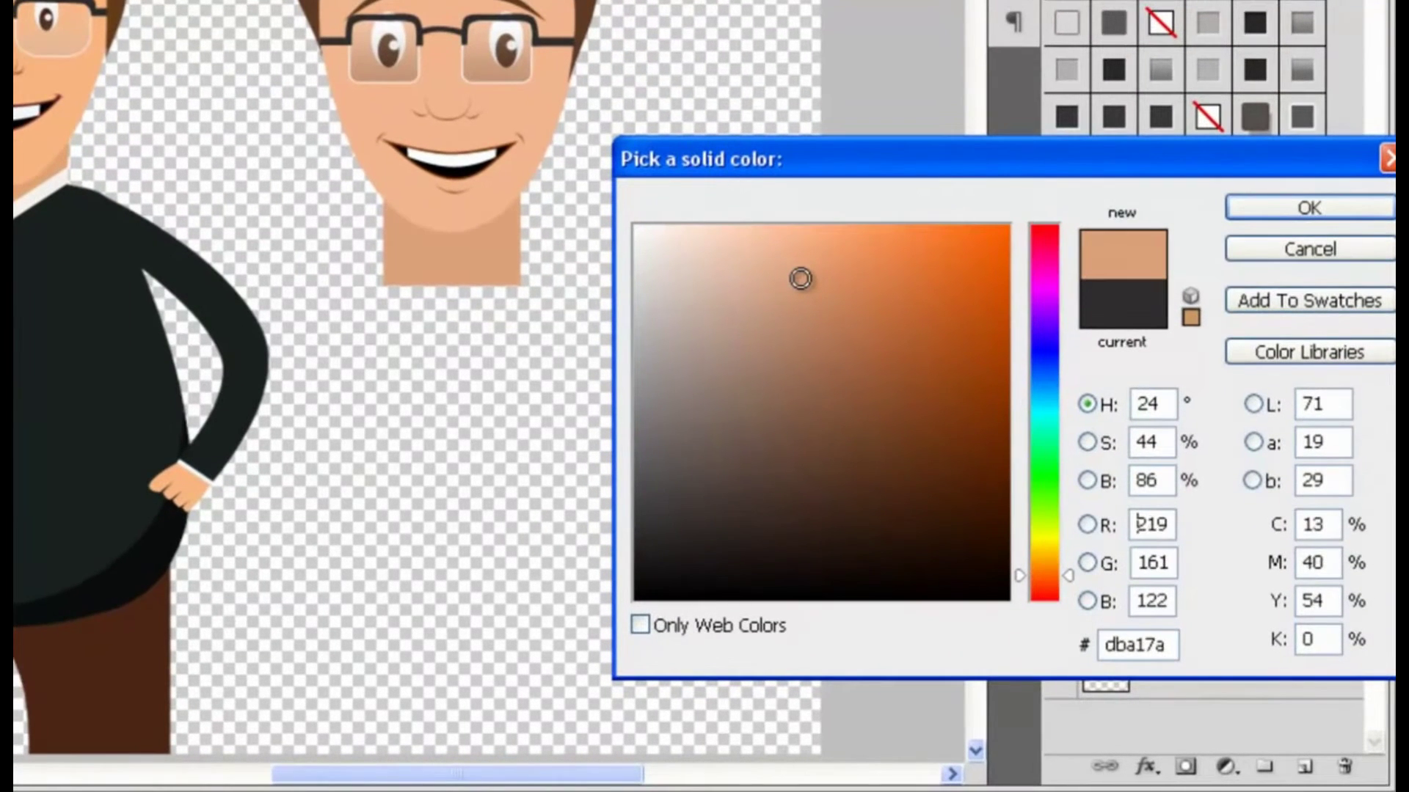
left_click(797, 271)
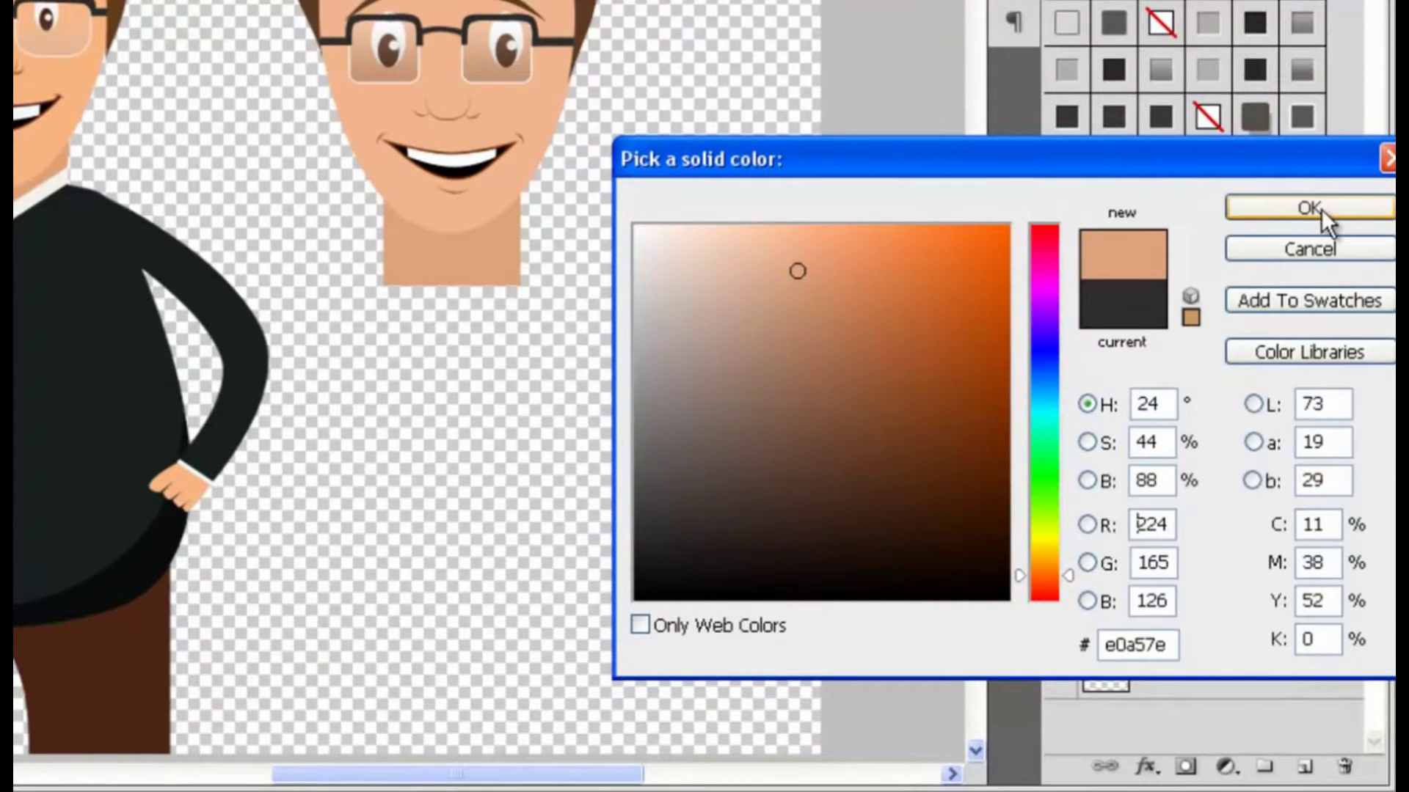
left_click(1321, 208)
Apply a reversed linear Gradient Overlay to the neck shape with Multiply blend mode and 13% opacity
left_click(1144, 768)
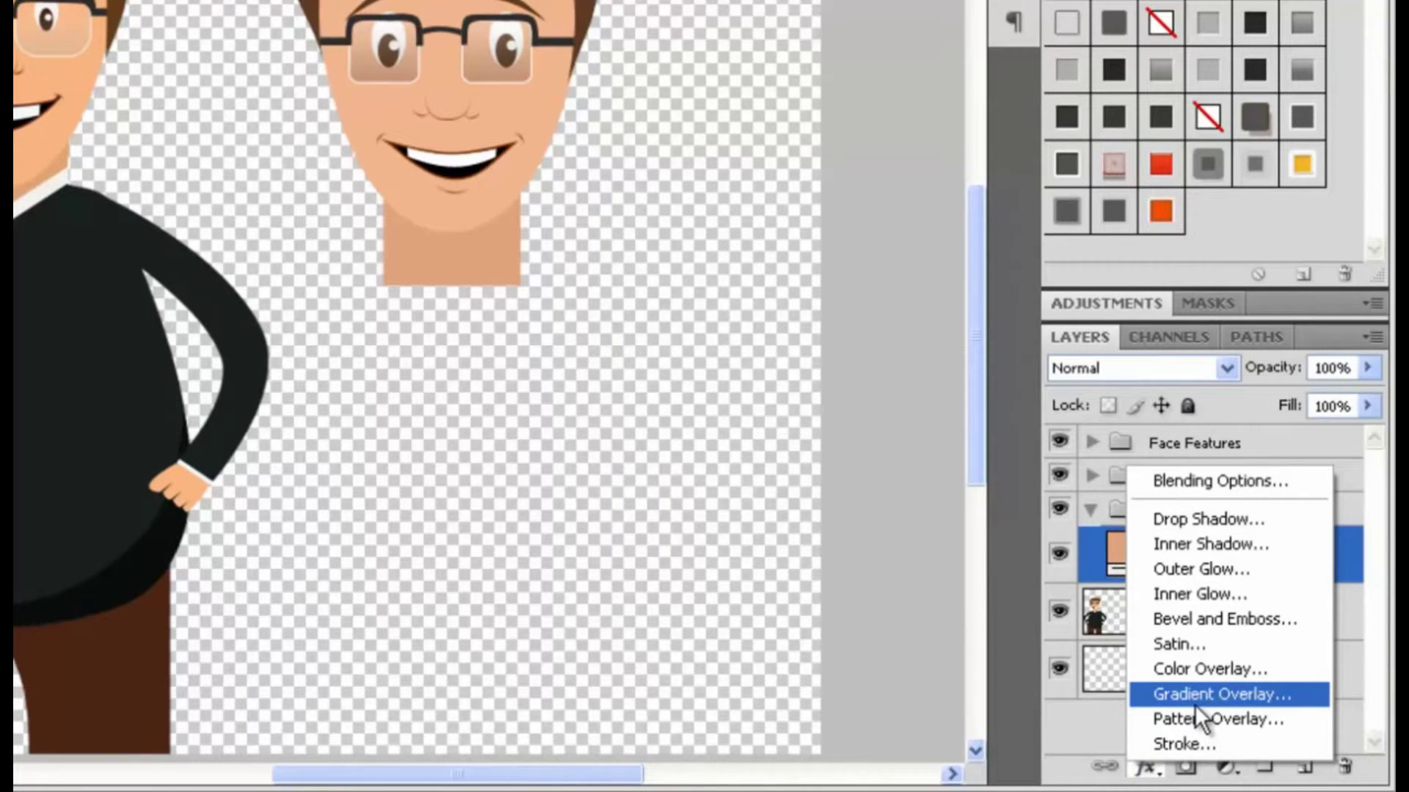
left_click(1194, 703)
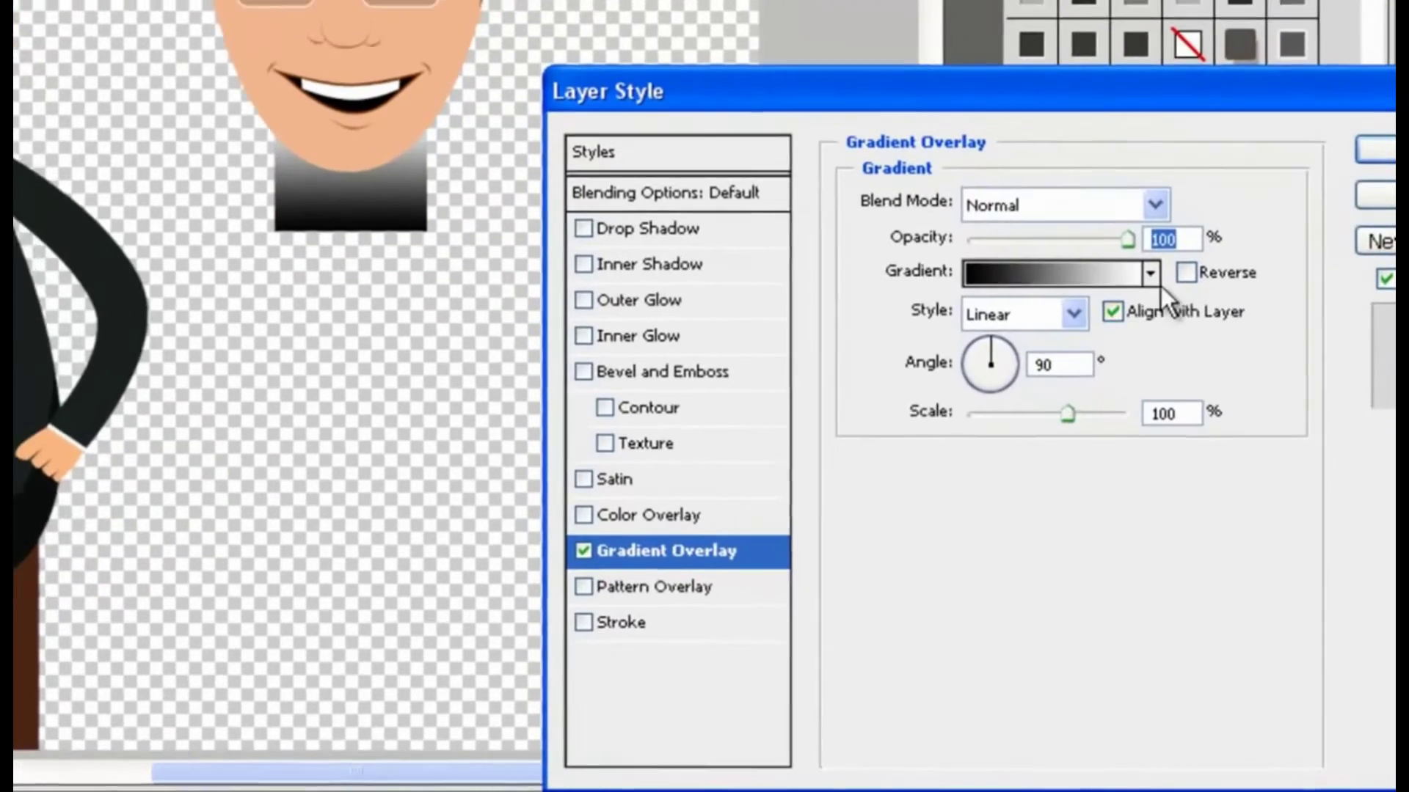
left_click(1186, 272)
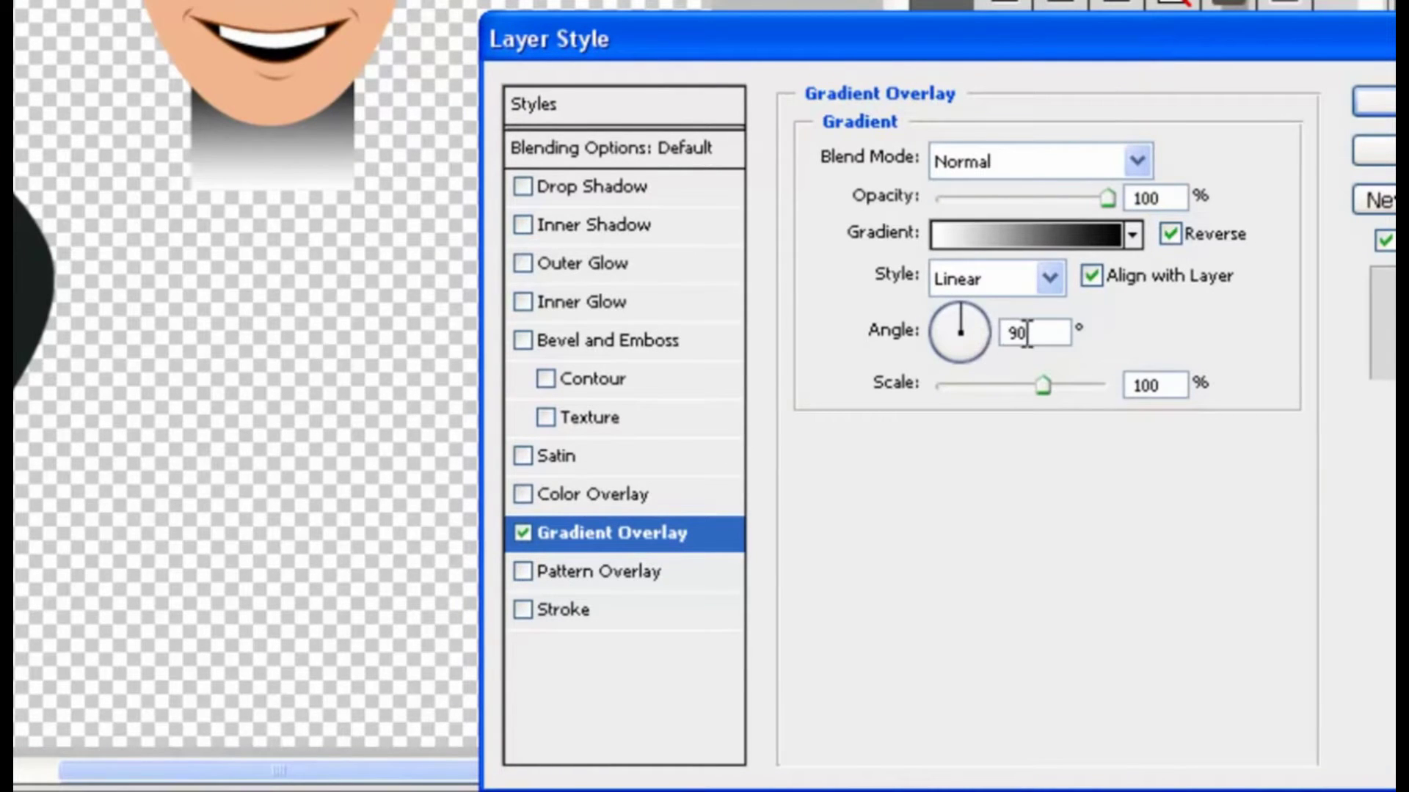
left_click_drag(1107, 199, 992, 196)
left_click(1135, 159)
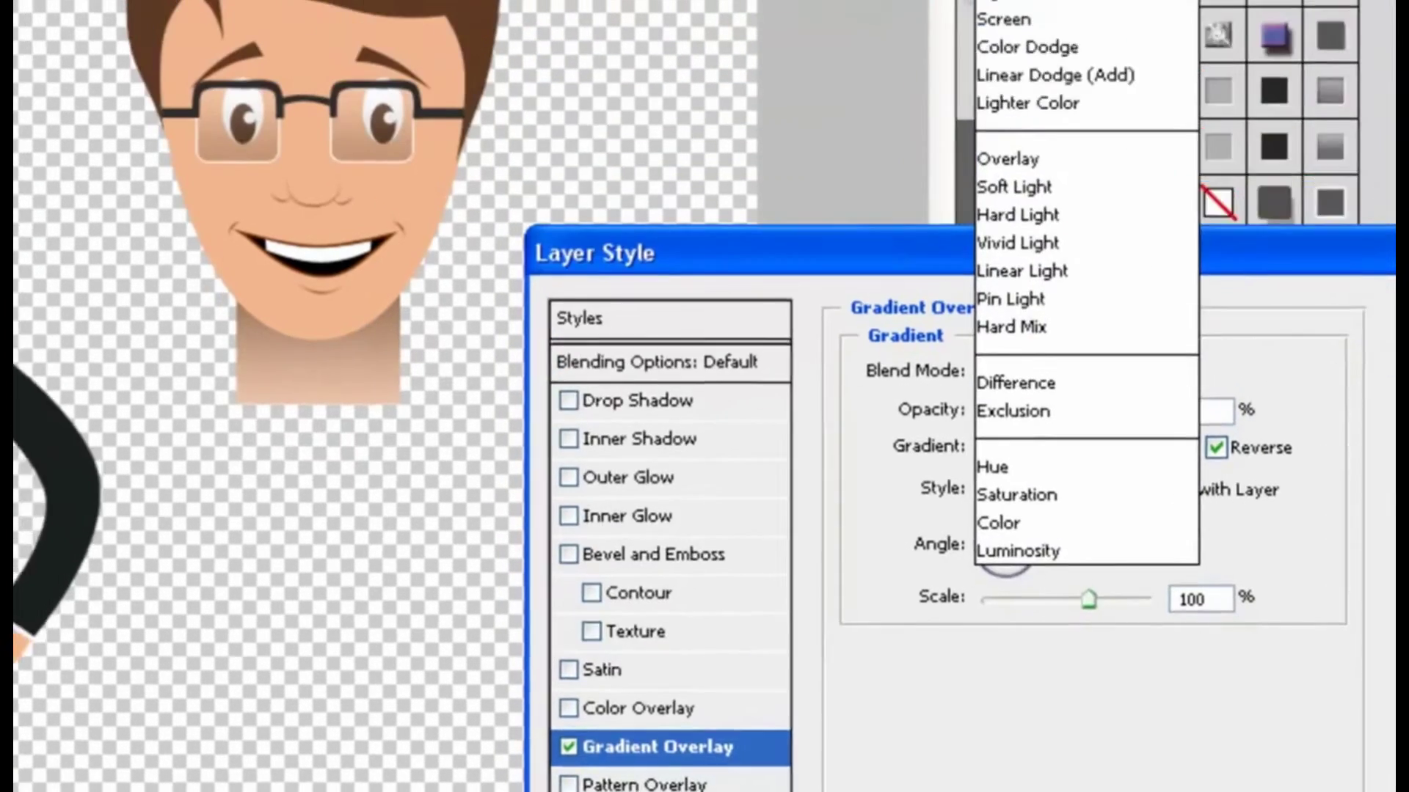
left_click(998, 81)
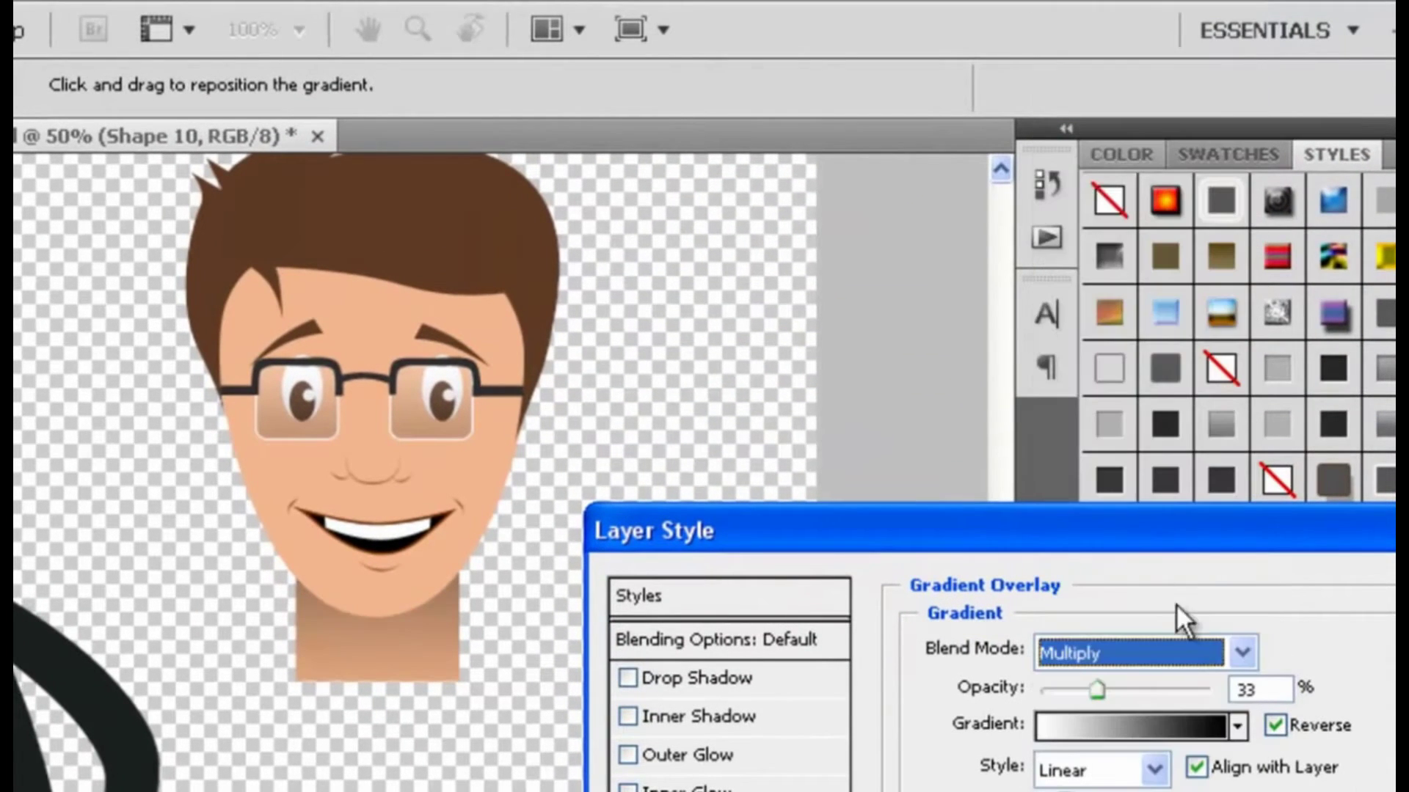
left_click_drag(1094, 683, 1082, 706)
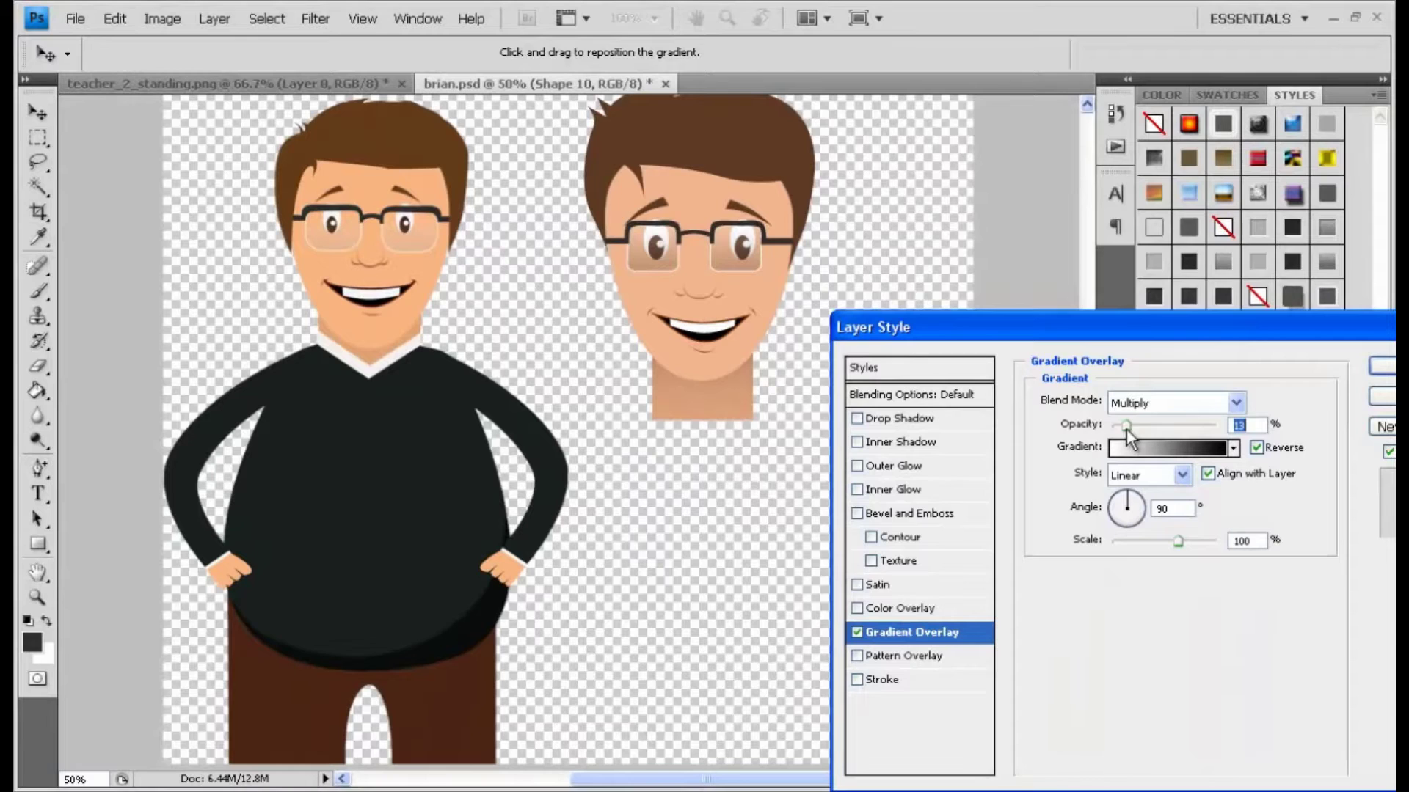
left_click(1383, 366)
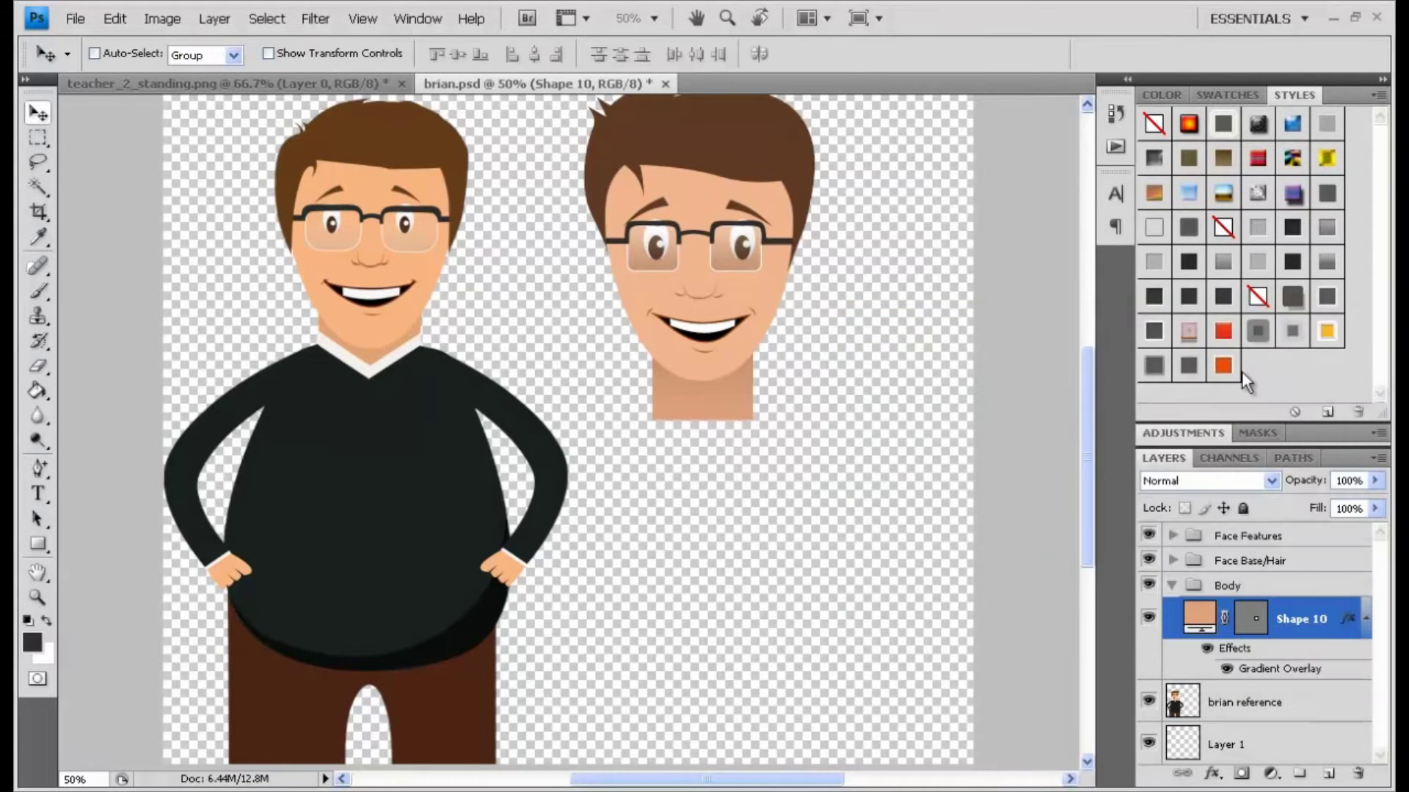
Rename the neck shape layer as Neck and add a new empty layer above it in the Body group
double_click(1296, 620)
type("Neck")
key("Return")
left_click(1313, 773)
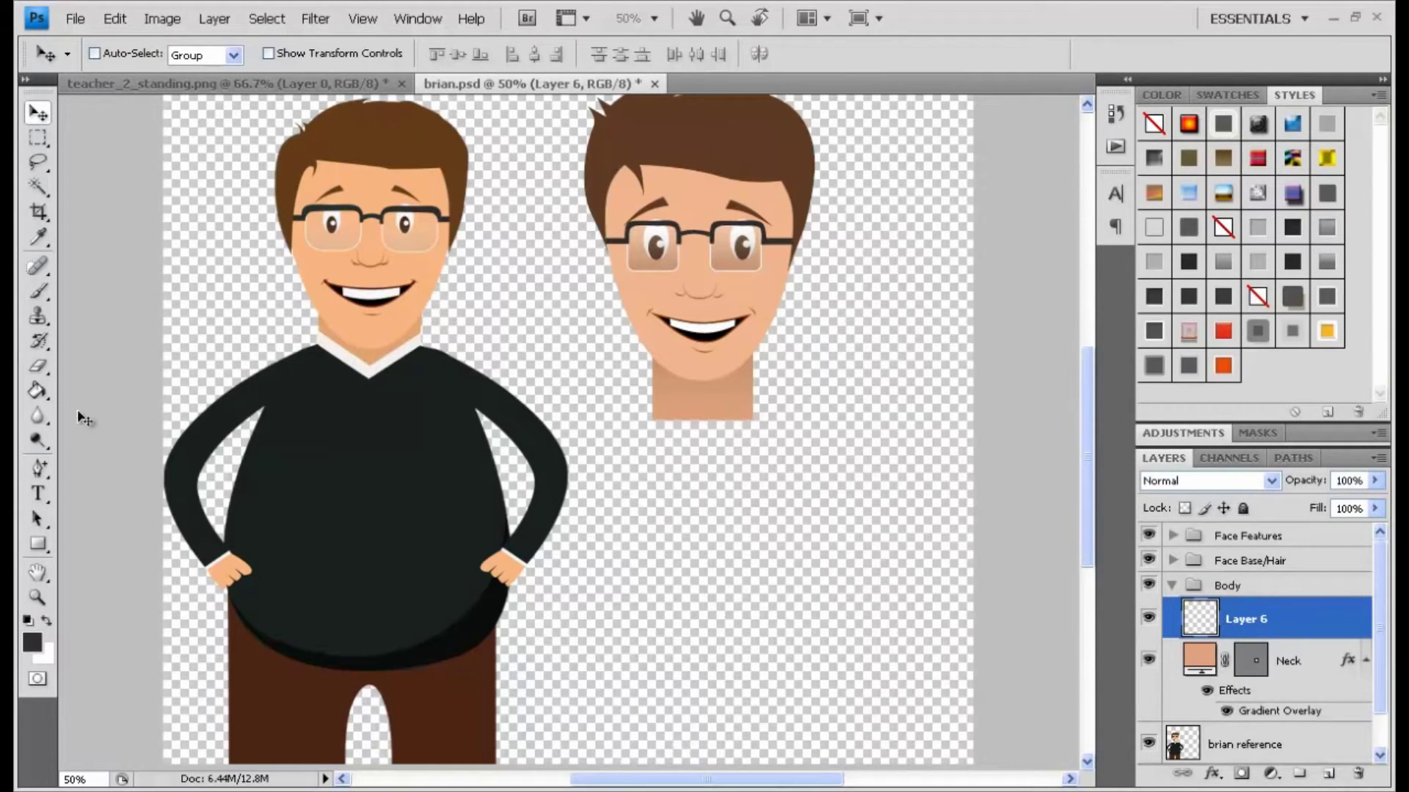
Set the foreground colour to white and draw a V-shaped shirt collar across the lower neck with the Pen tool
left_click_drag(42, 474, 88, 477)
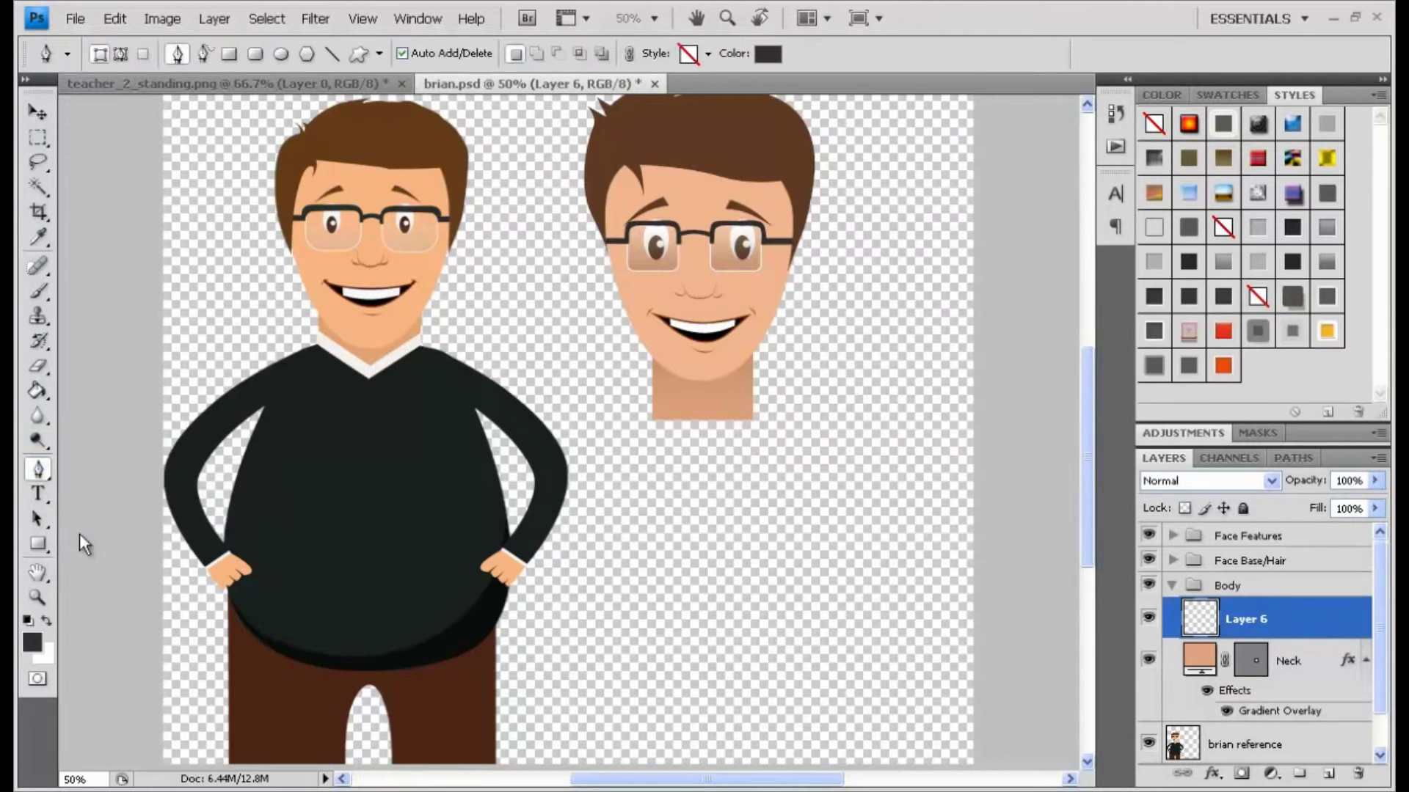
key("d")
left_click(45, 620)
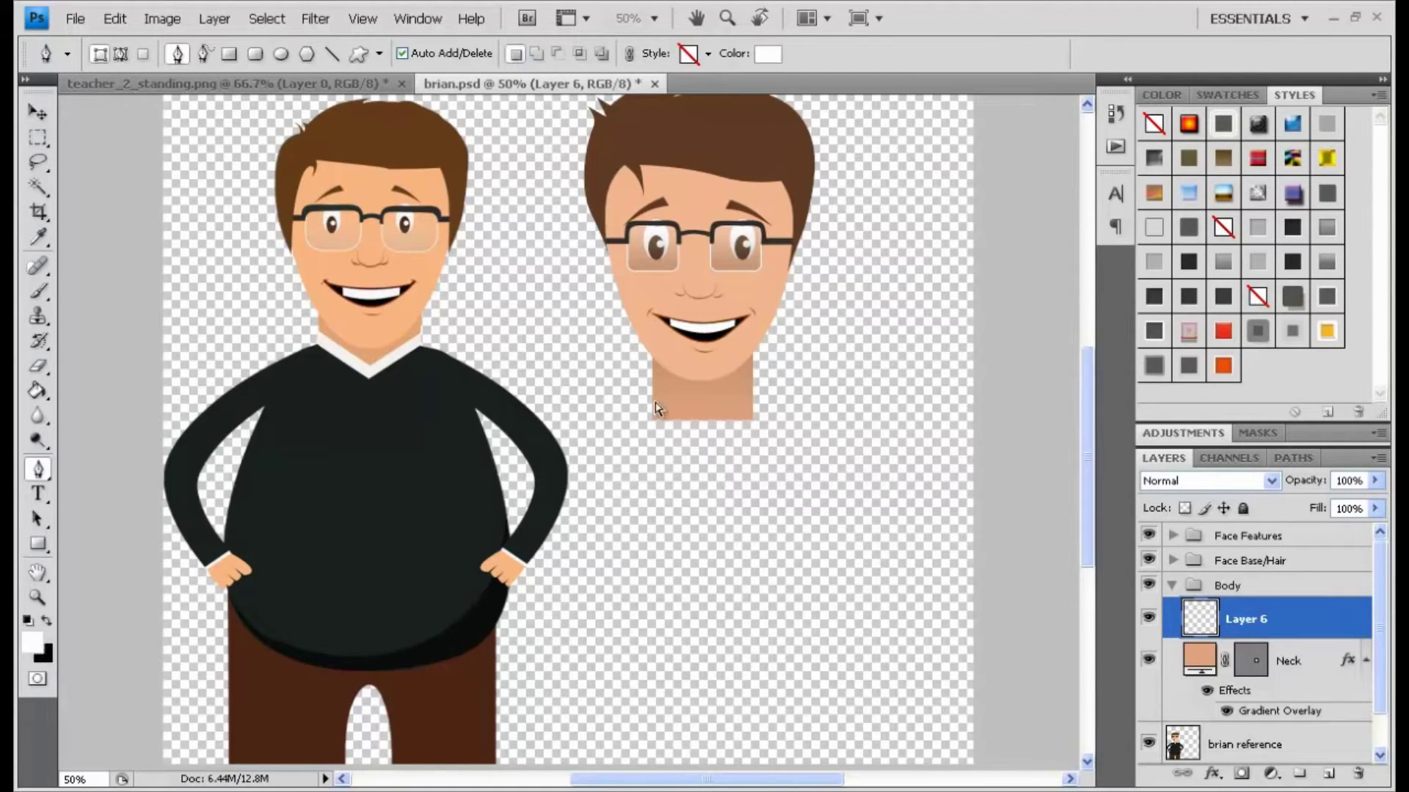
scroll(657, 409, "up", 1)
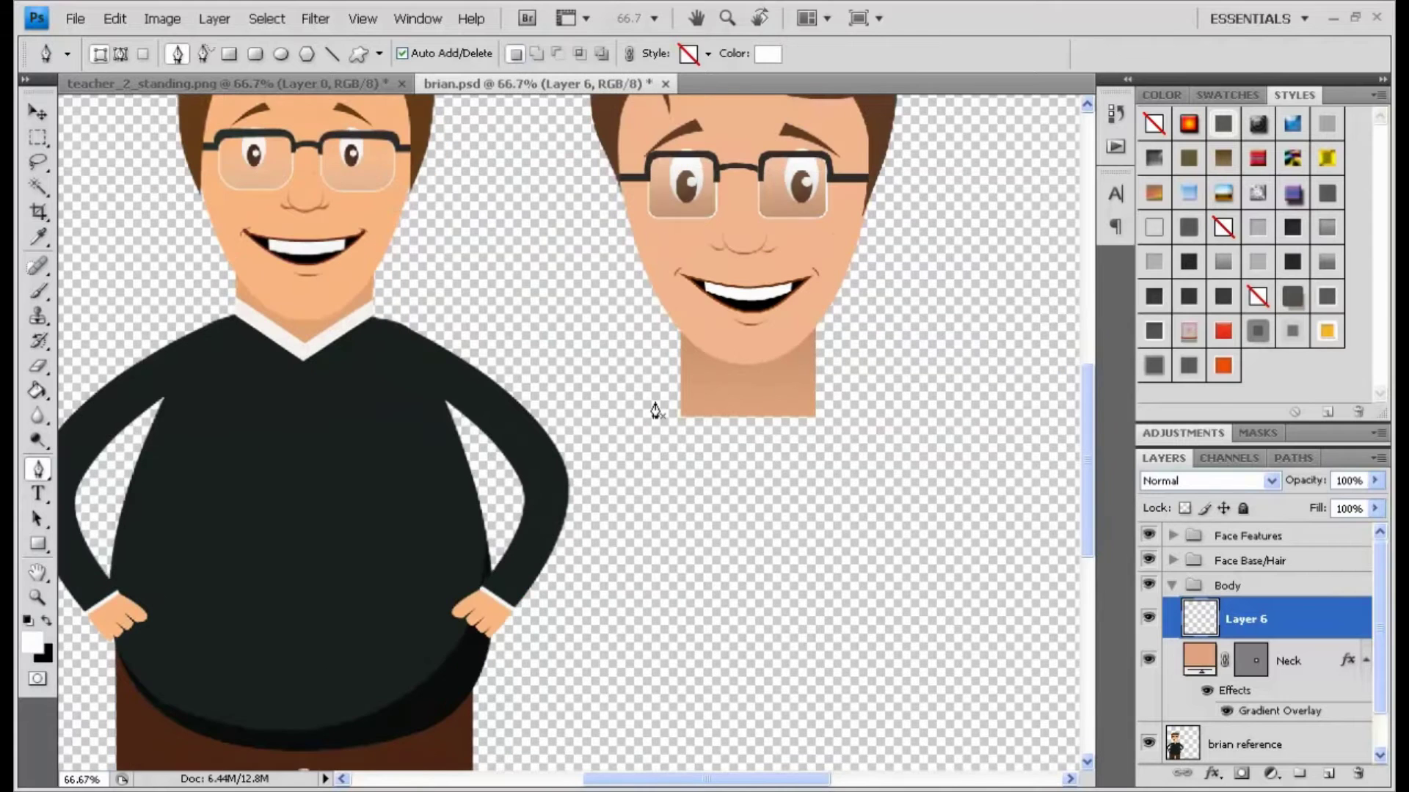
left_click(44, 468)
left_click(101, 470)
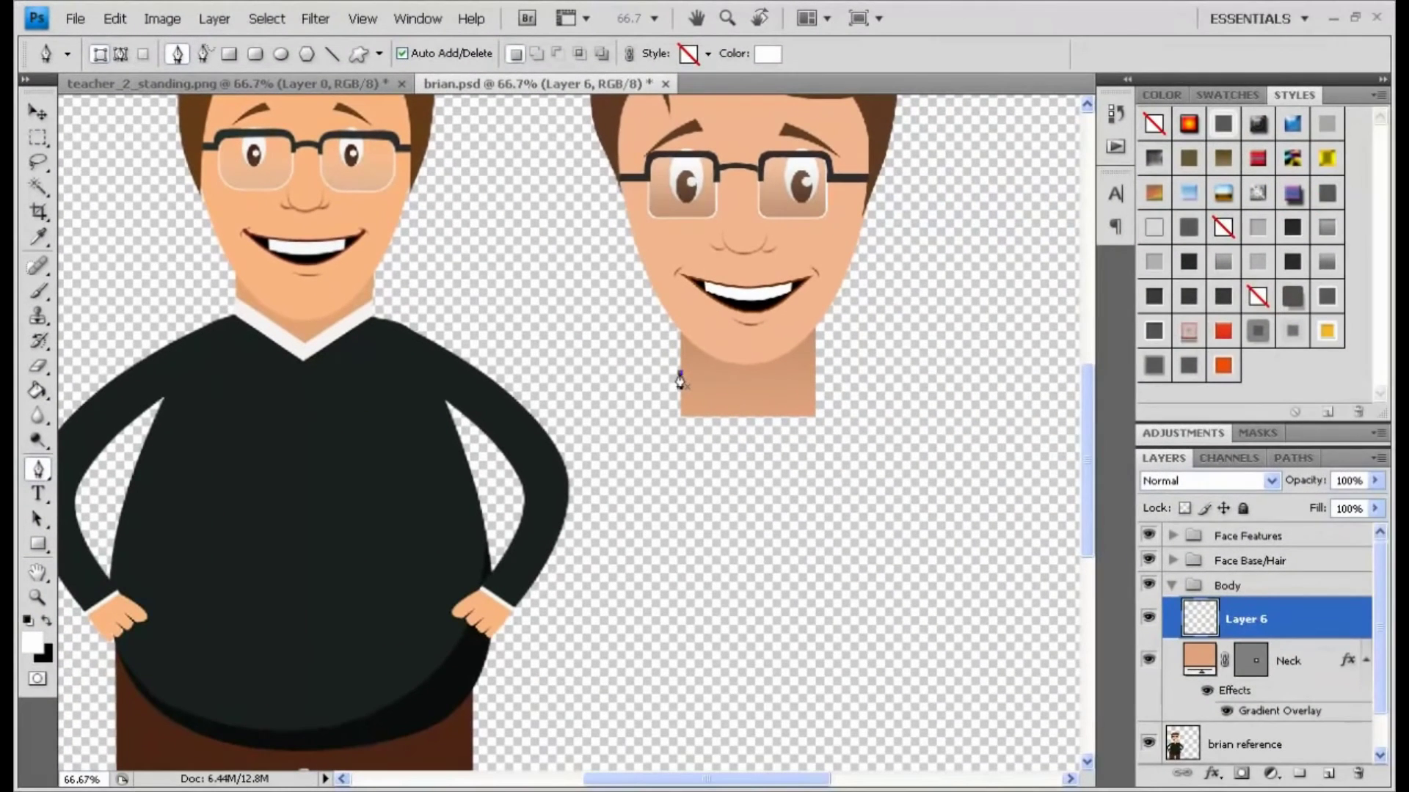
left_click(680, 374)
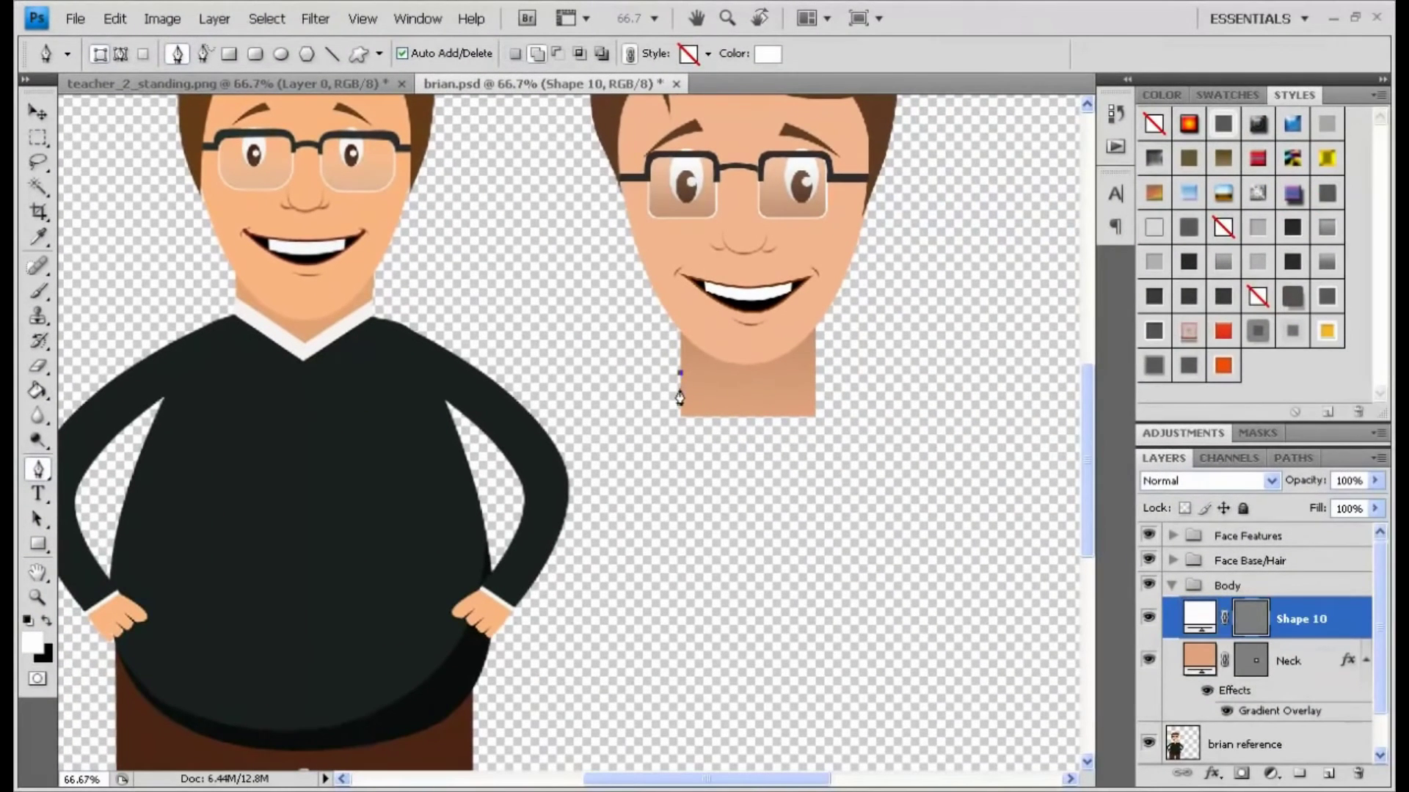
left_click(753, 418)
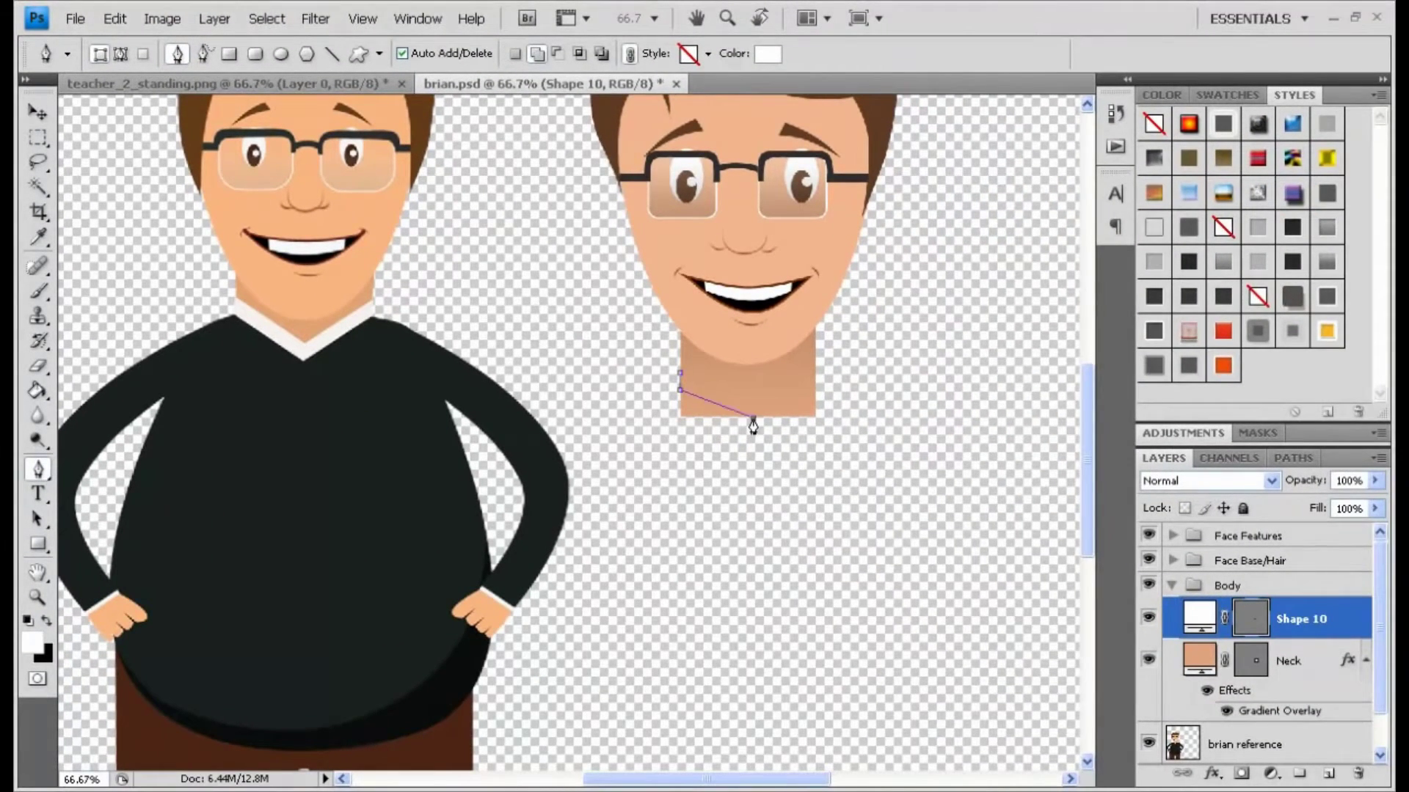
left_click(815, 395)
left_click(814, 376)
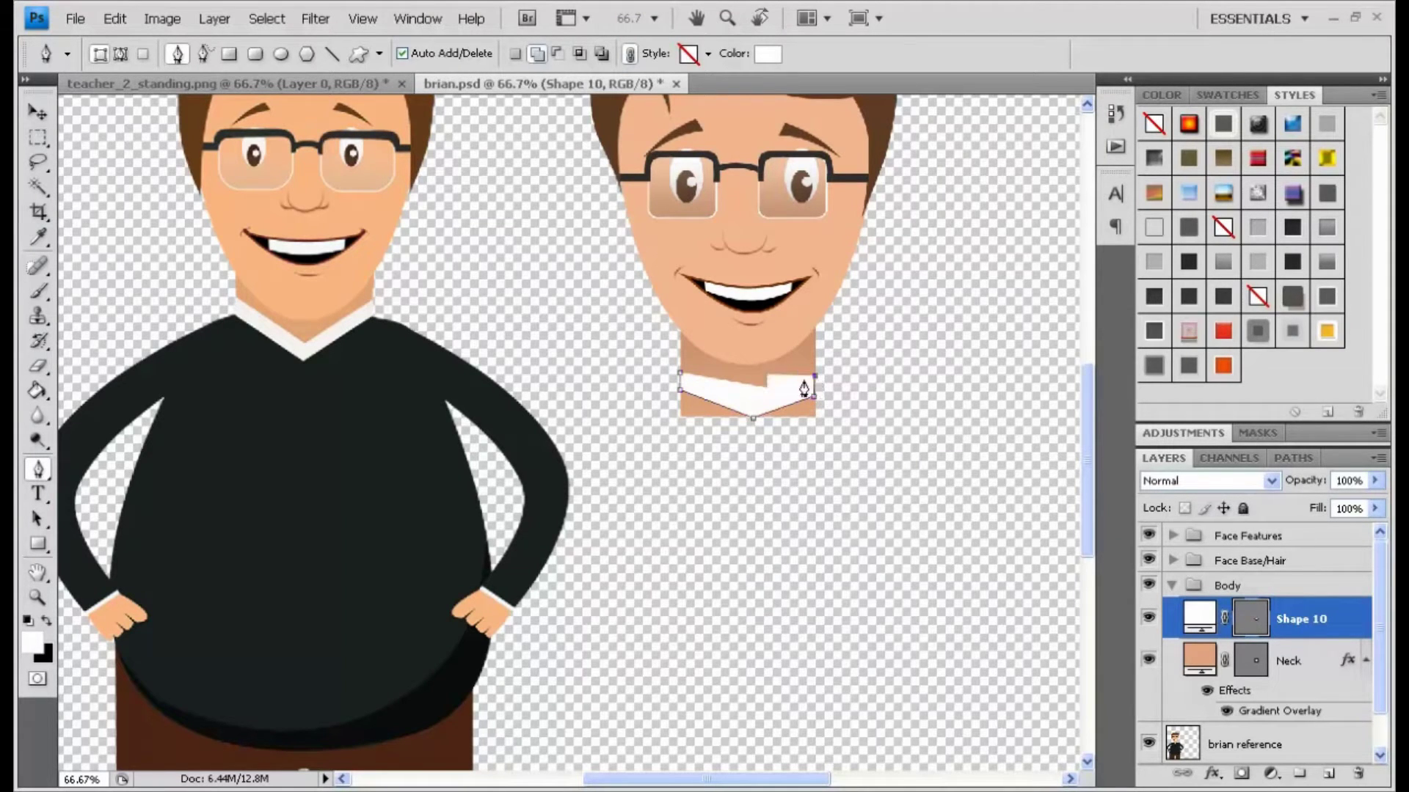
left_click(753, 407)
left_click(681, 382)
Add anchor points along the collar's lower edges to curve them slightly, and raise the inner point of the V
key("ctrl+plus")
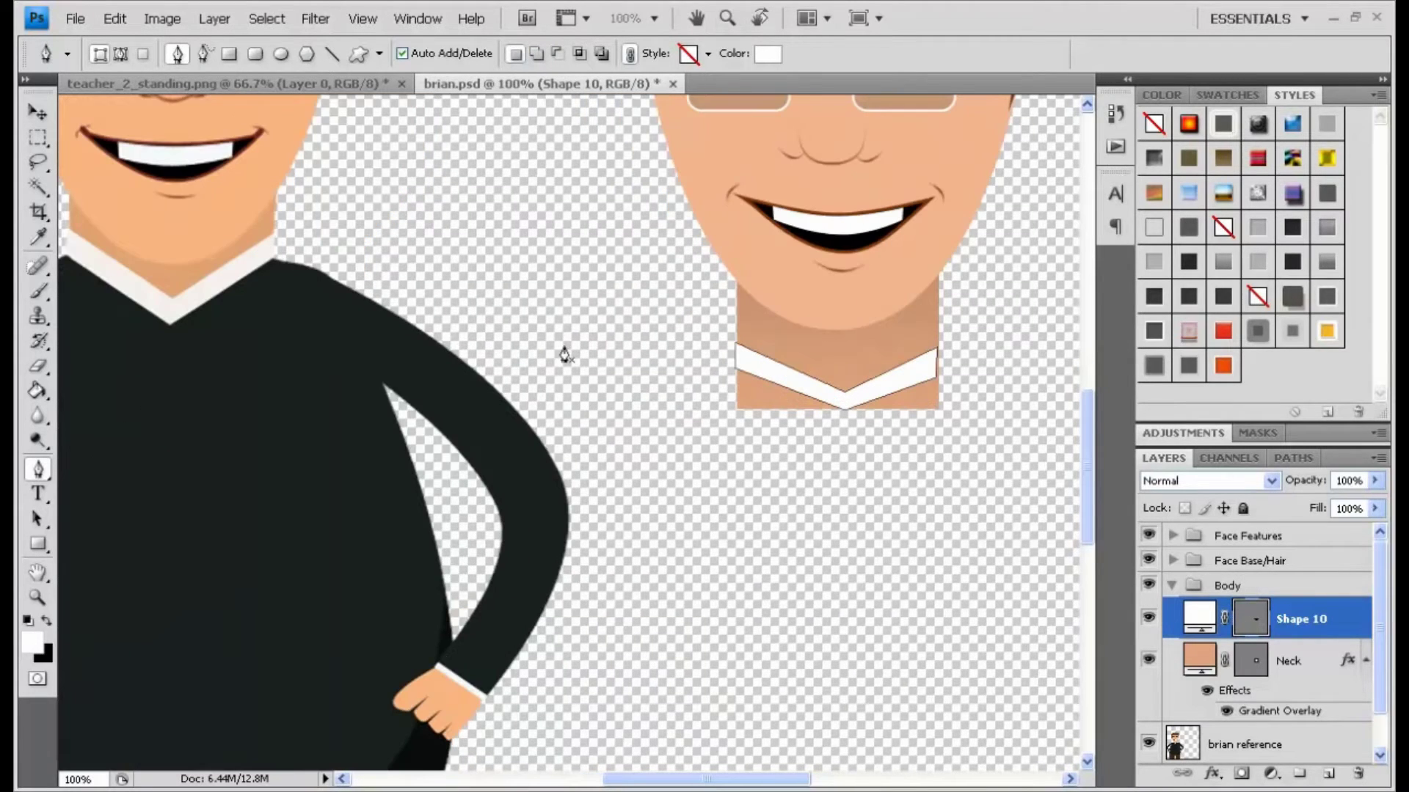
left_click_drag(38, 468, 69, 470)
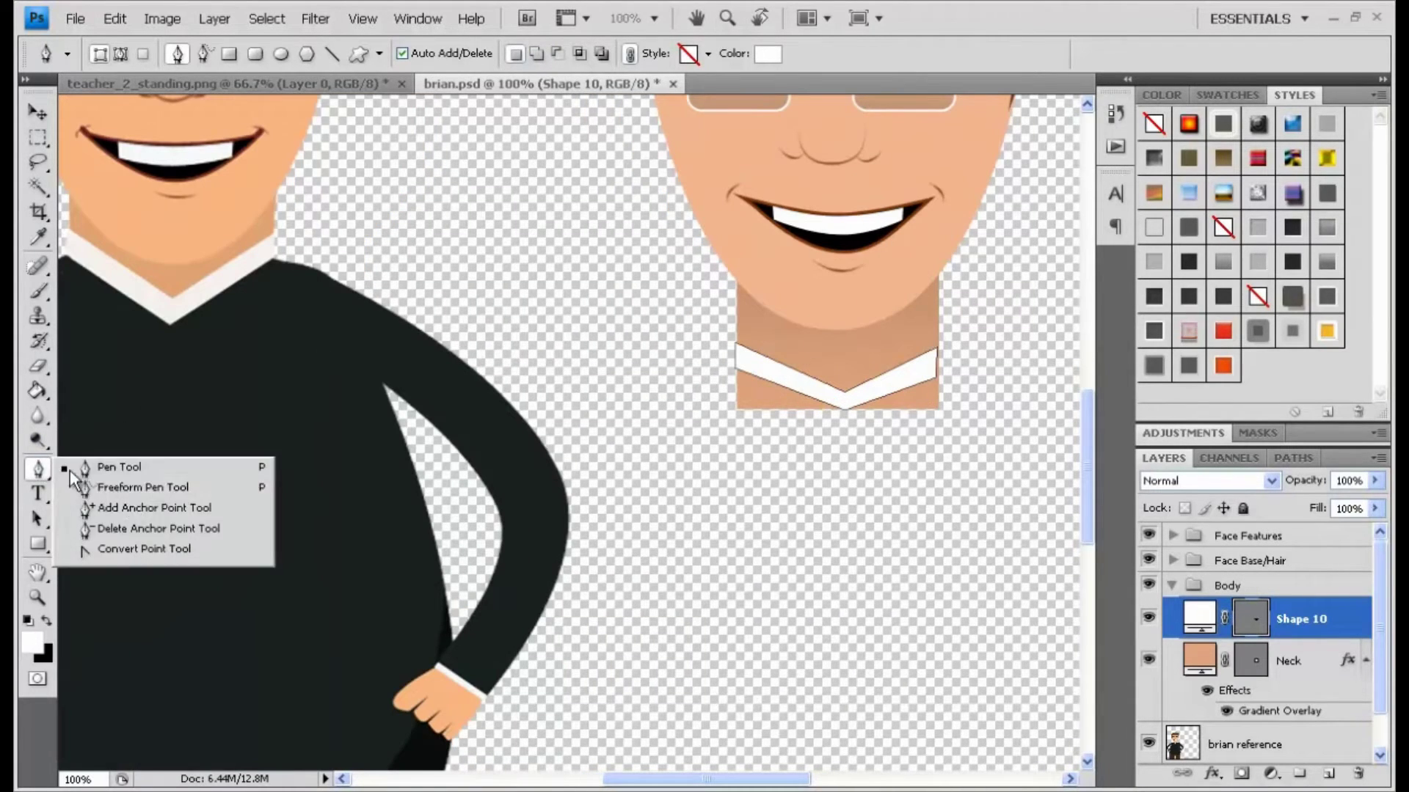
left_click(130, 504)
left_click(894, 393)
left_click_drag(899, 400, 855, 400)
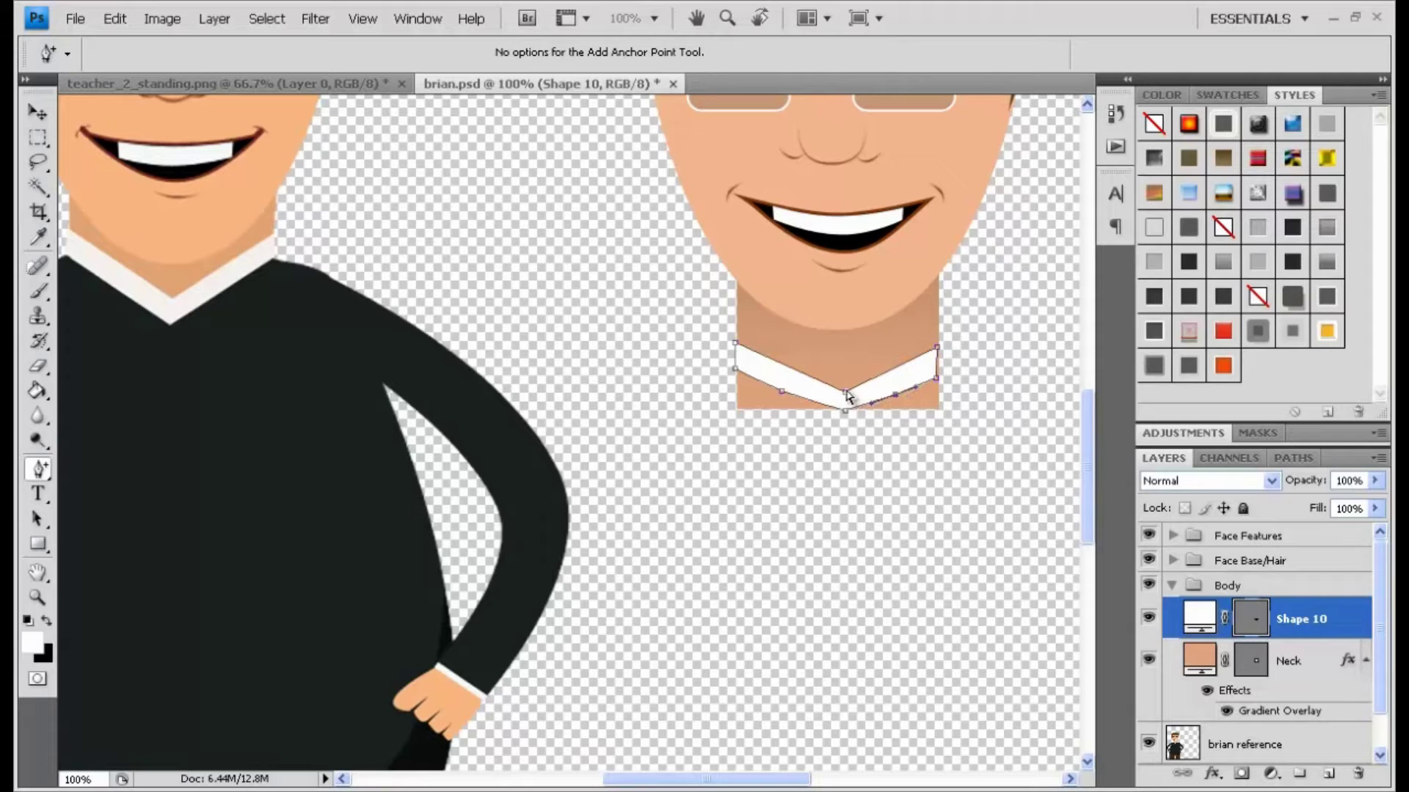
left_click_drag(846, 391, 844, 385)
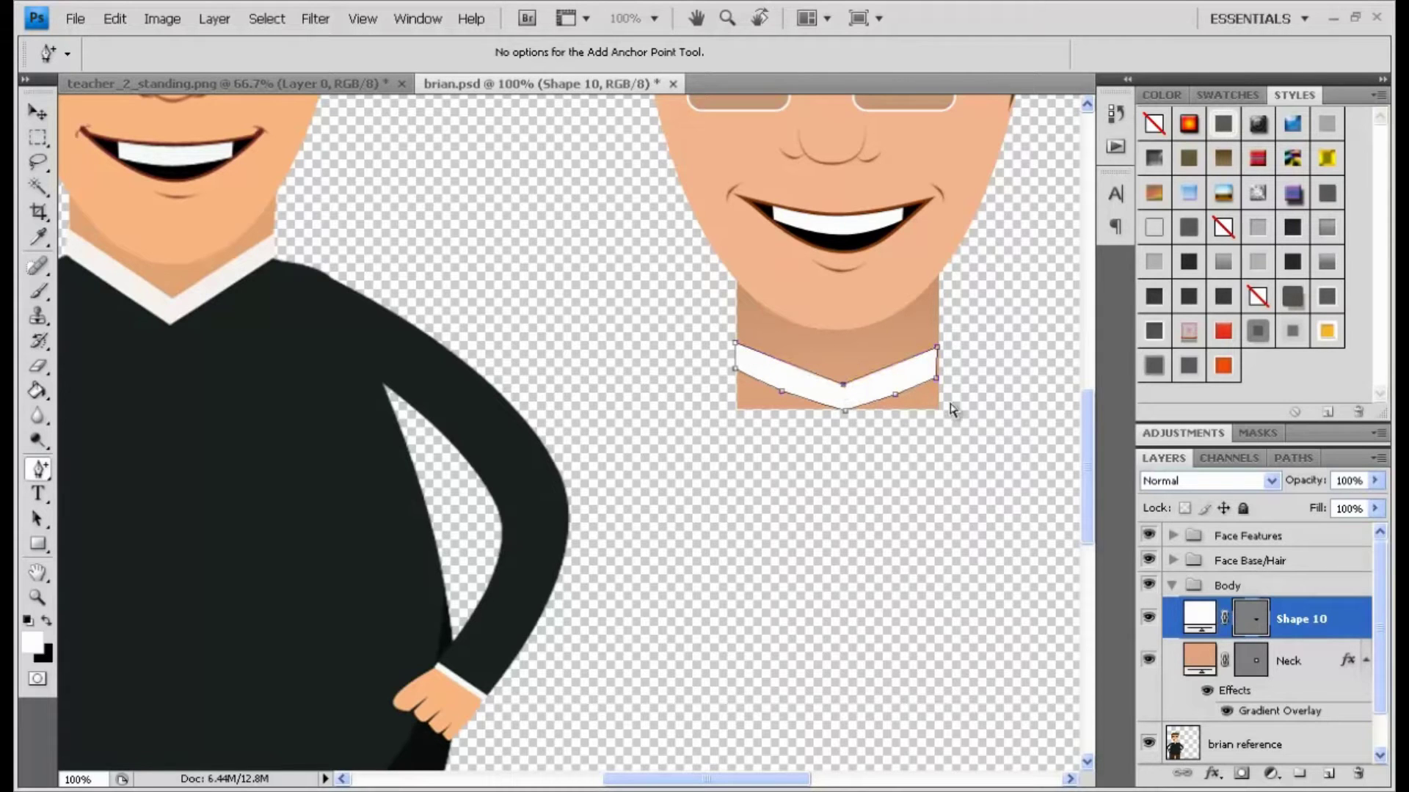
Move the collar's two right-hand corner points outward so they line up with the neck's right edge
key("ctrl+plus")
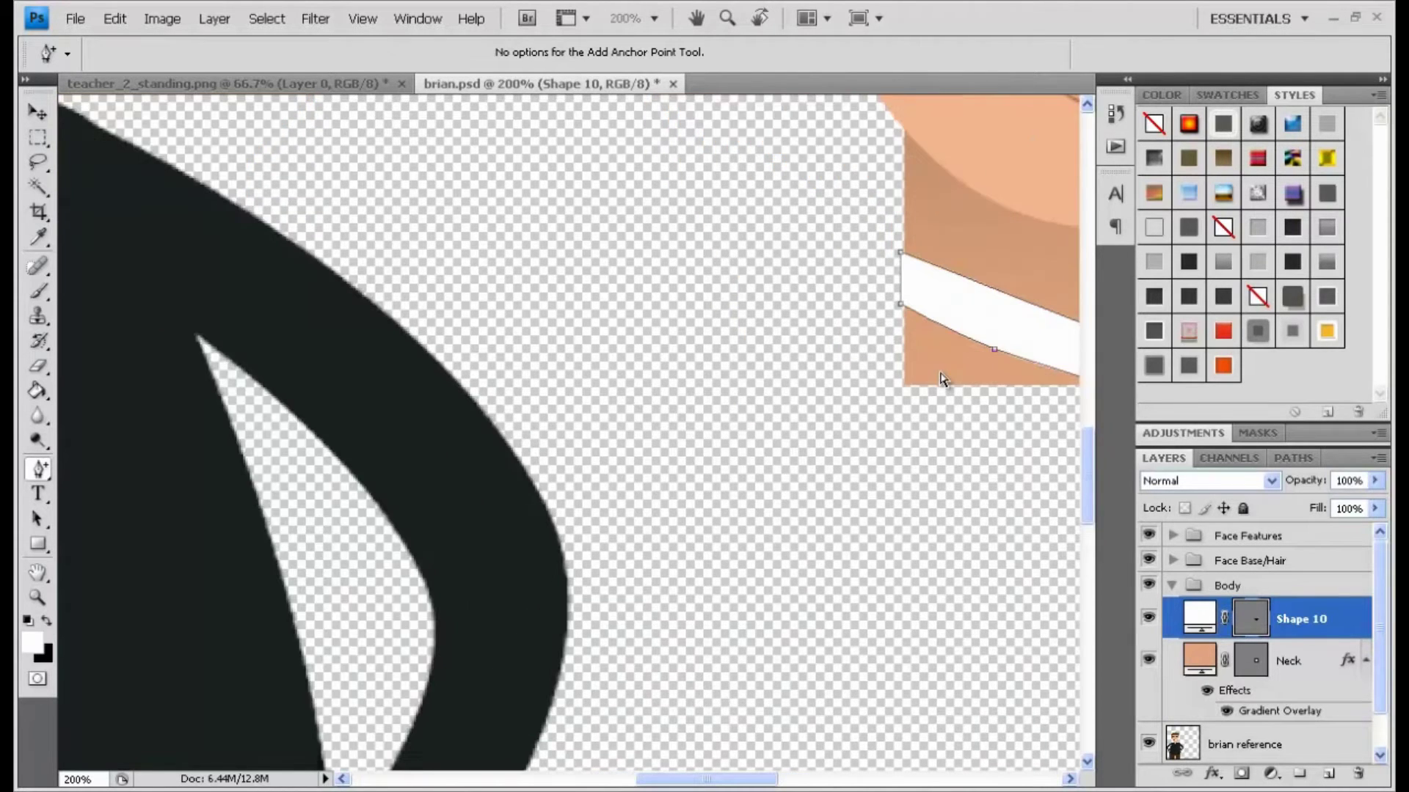
left_click_drag(937, 356, 516, 367)
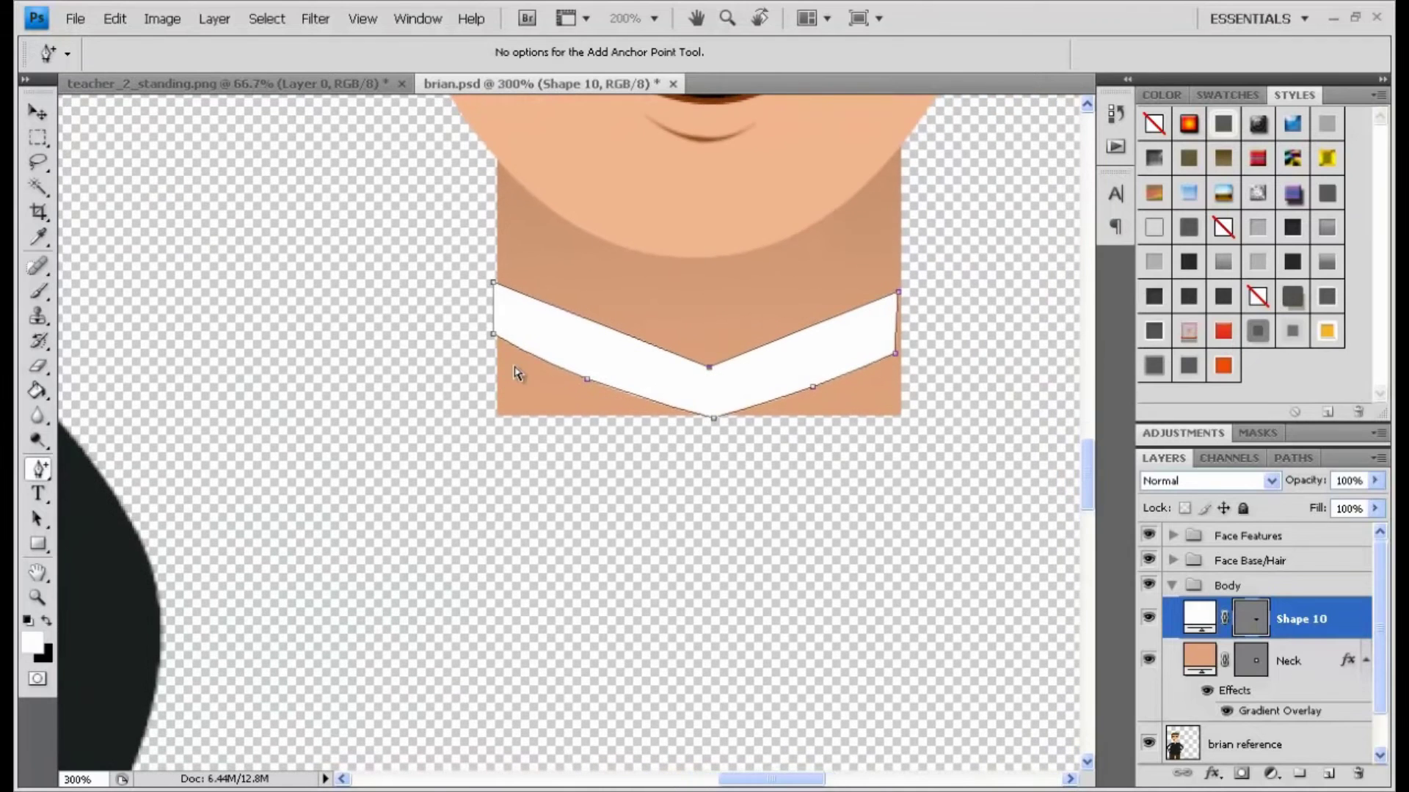
key("ctrl+plus")
left_click_drag(646, 244, 292, 307)
left_click_drag(749, 375, 758, 375)
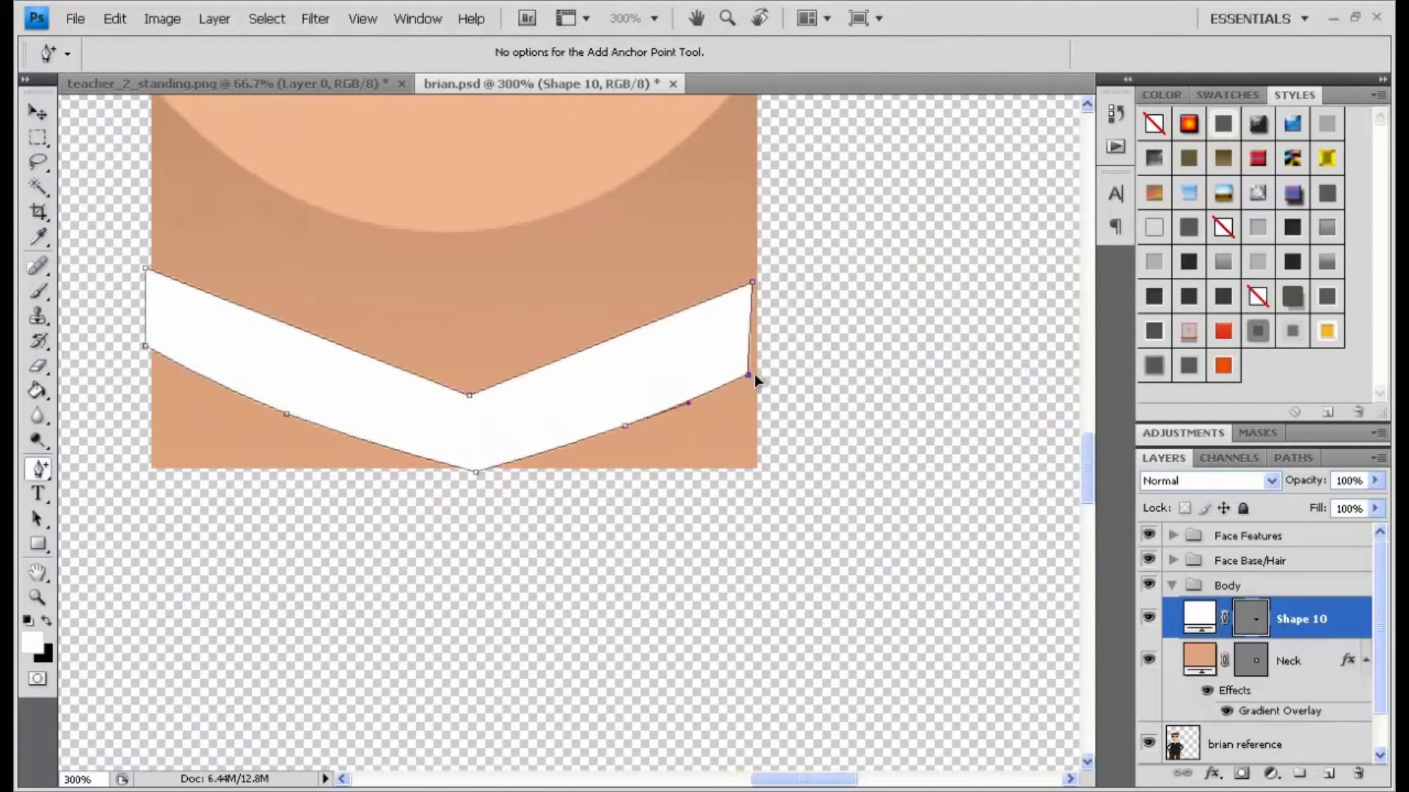
left_click_drag(752, 282, 758, 282)
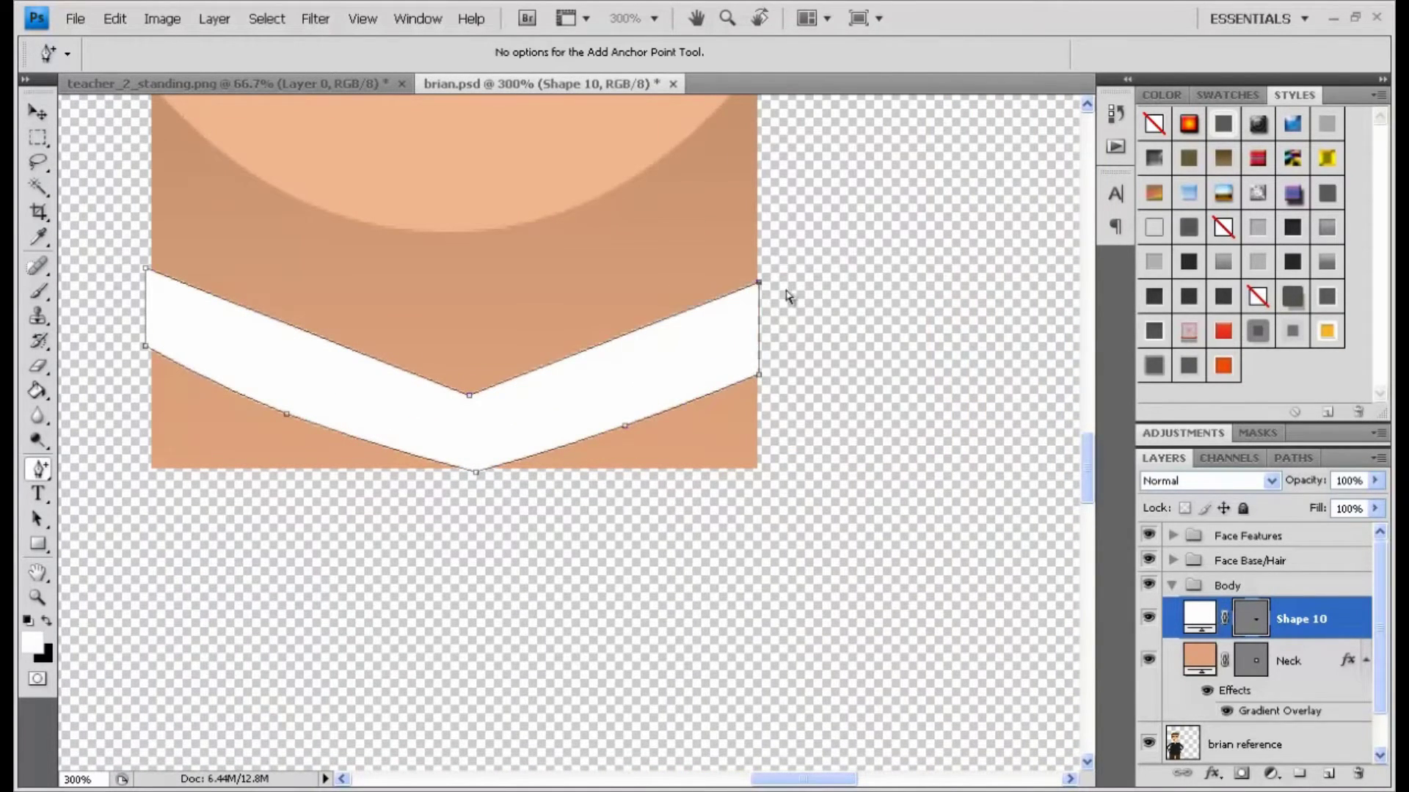
key("ctrl+minus")
key("ctrl+minus")
key("ctrl+minus")
key("ctrl+minus")
key("ctrl+minus")
key("ctrl+plus")
key("ctrl+plus")
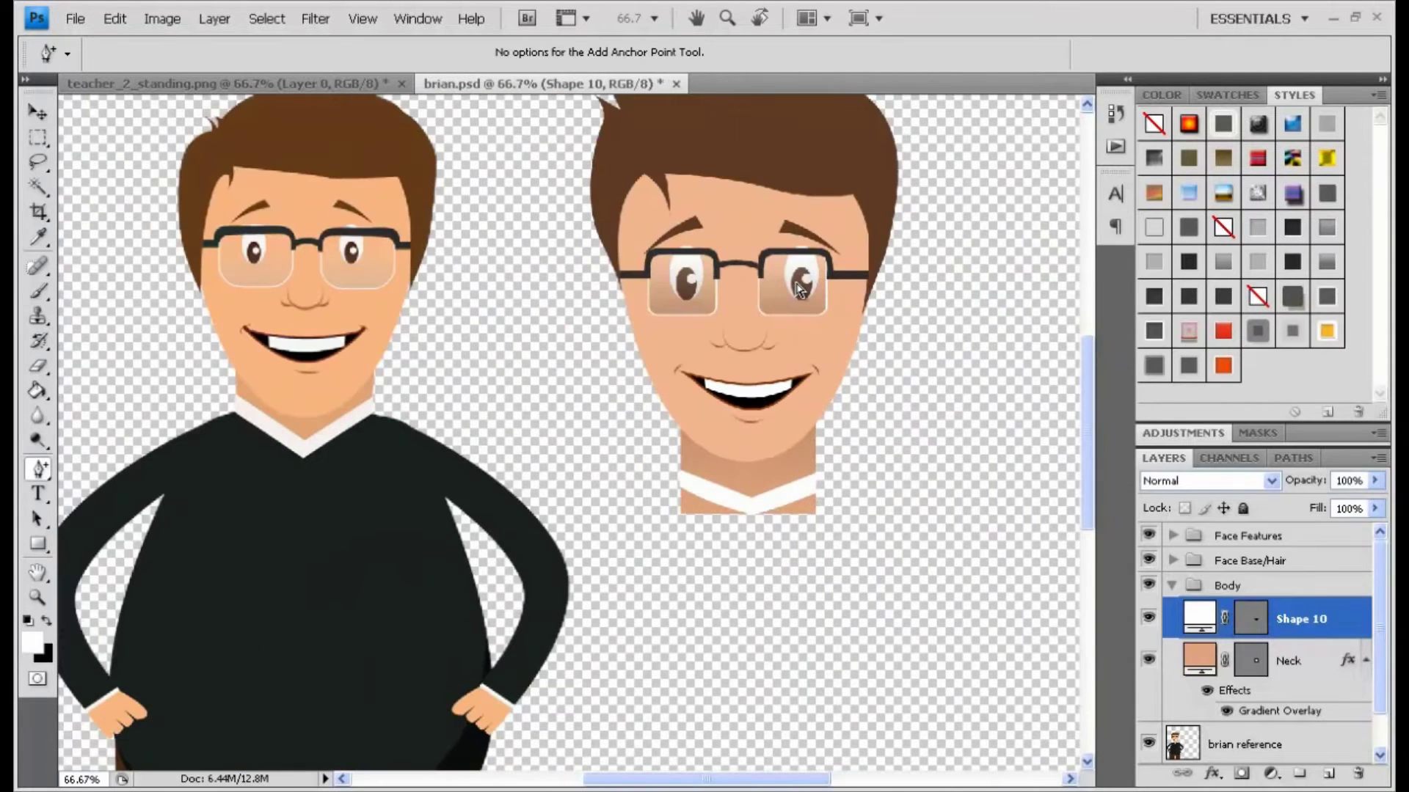
left_click_drag(778, 508, 736, 448)
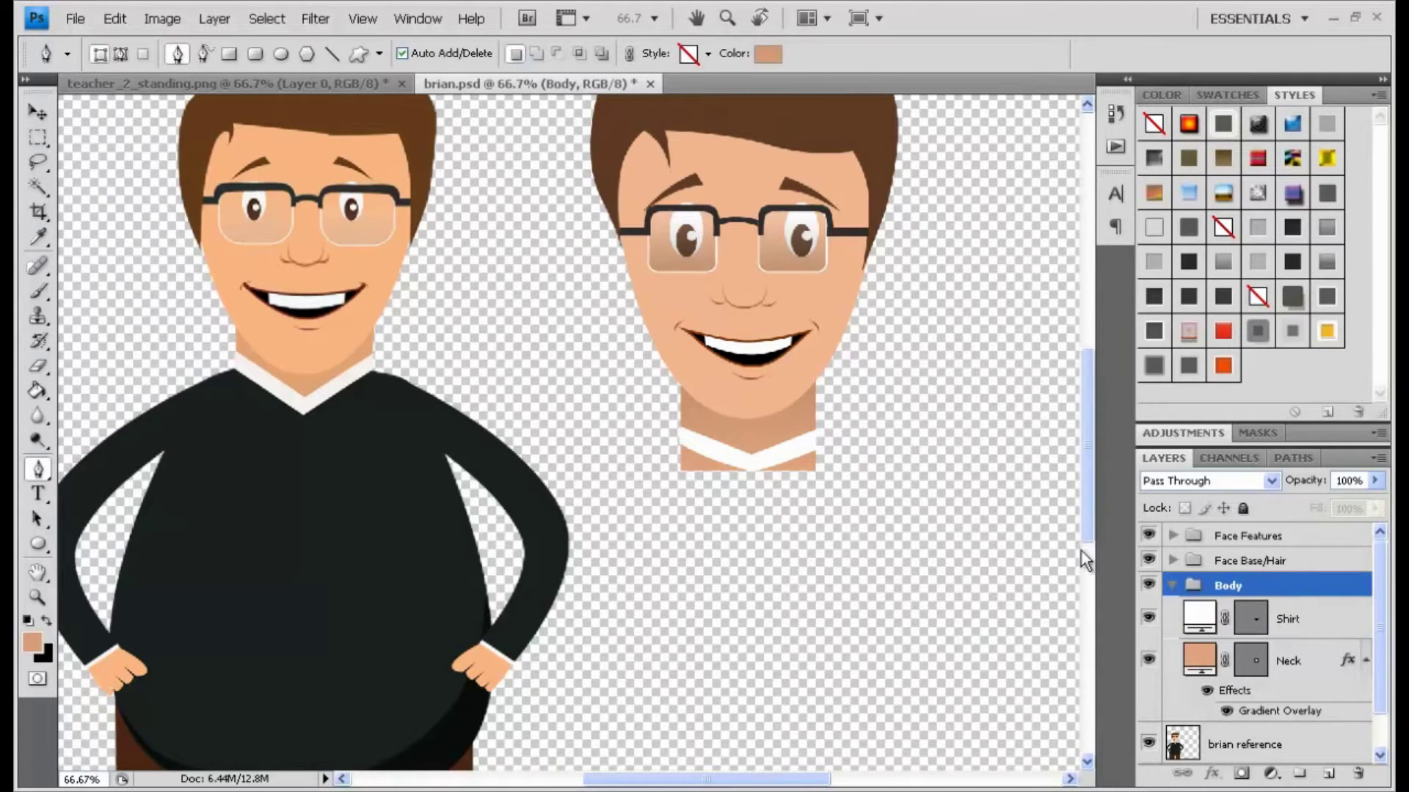
Set the foreground colour to a very dark grey and draw a large torso ellipse below the neck with the Ellipse tool
left_click_drag(1087, 519, 1089, 573)
left_click(37, 544)
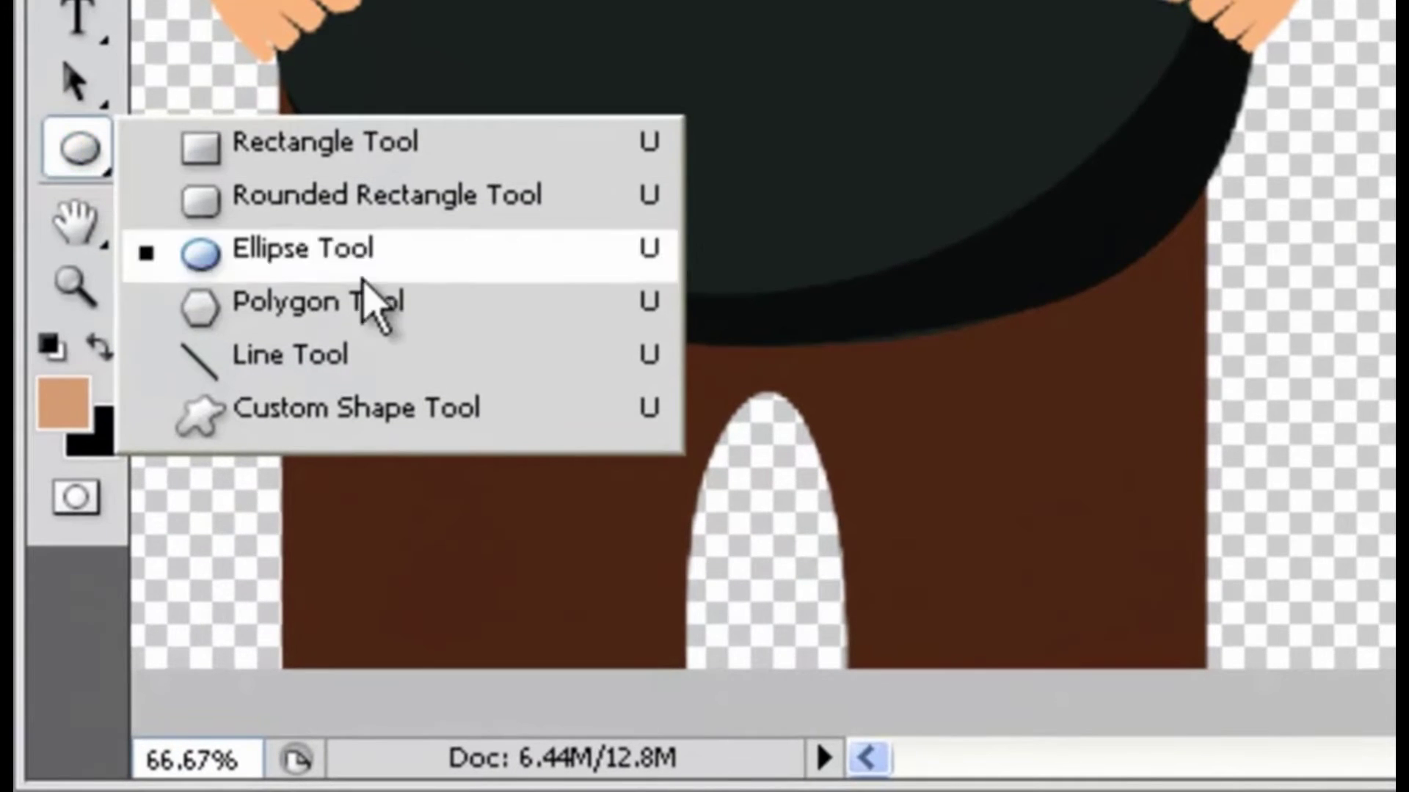
left_click(346, 270)
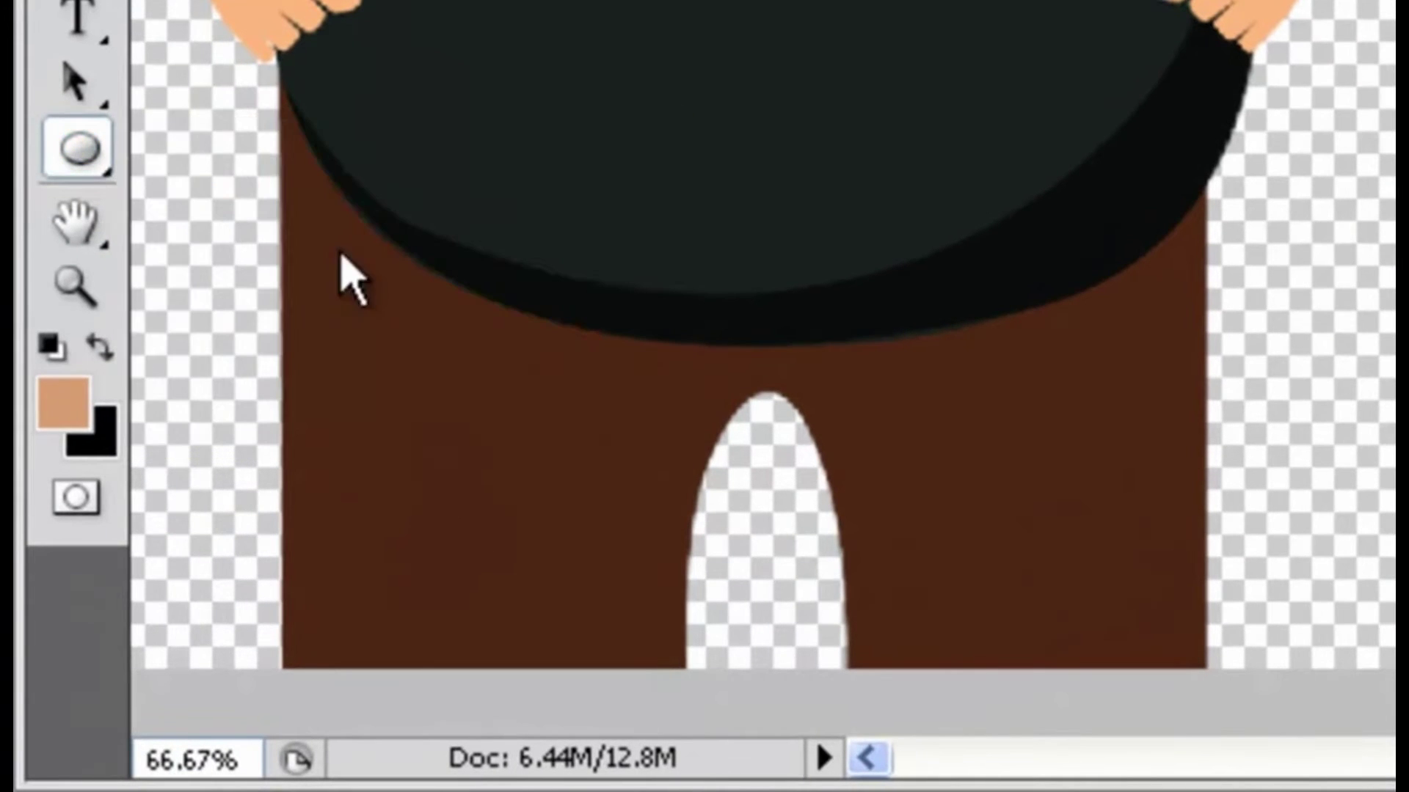
key("ctrl+minus")
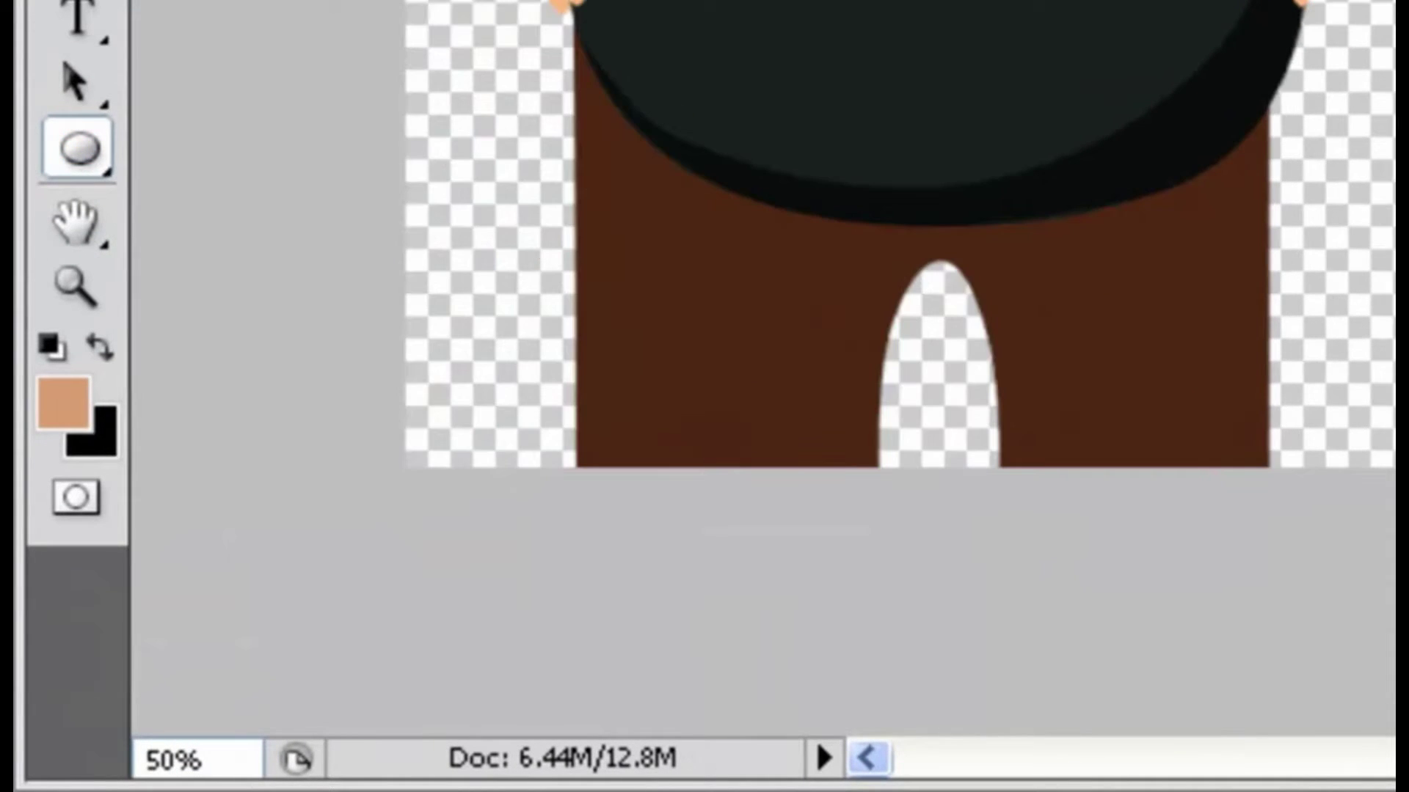
key("i")
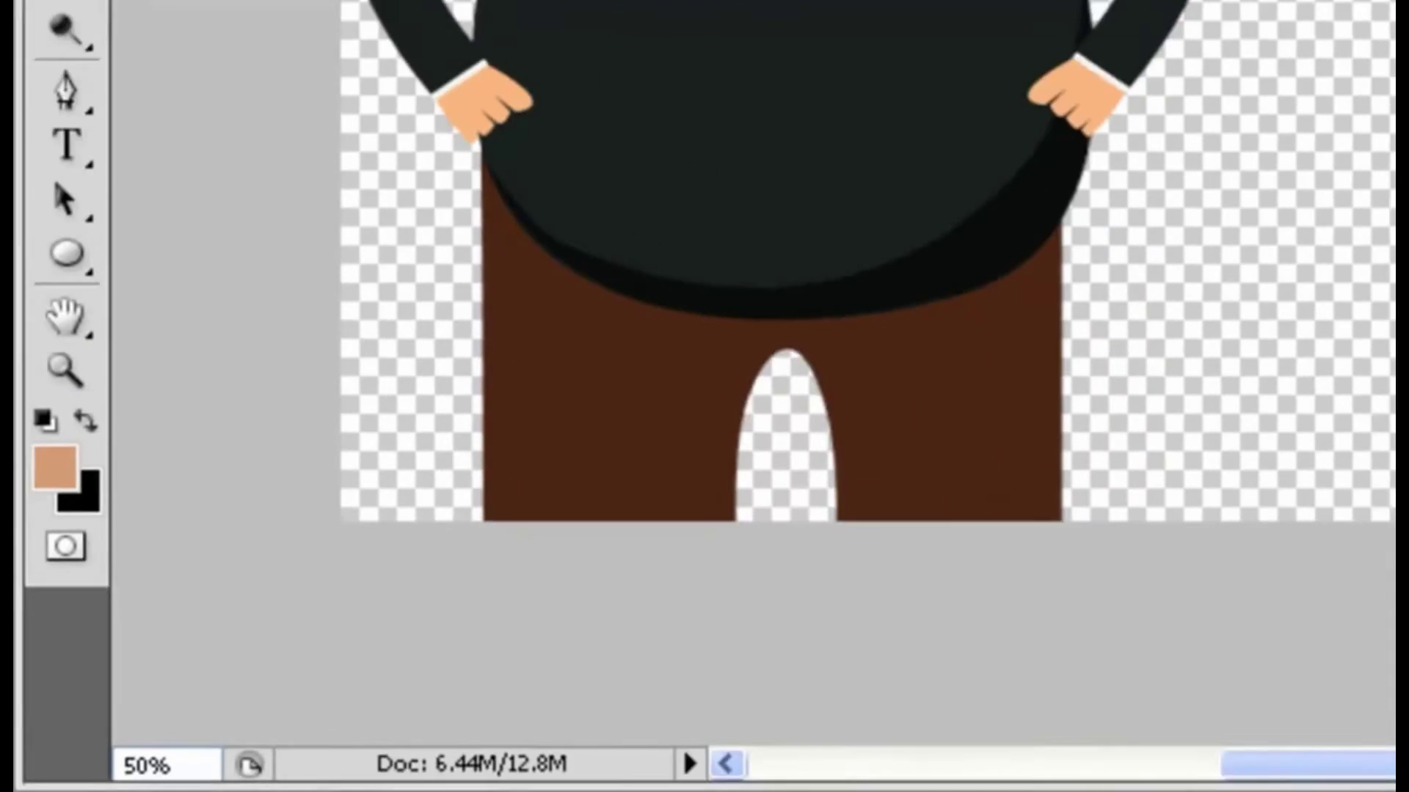
left_click(855, 601)
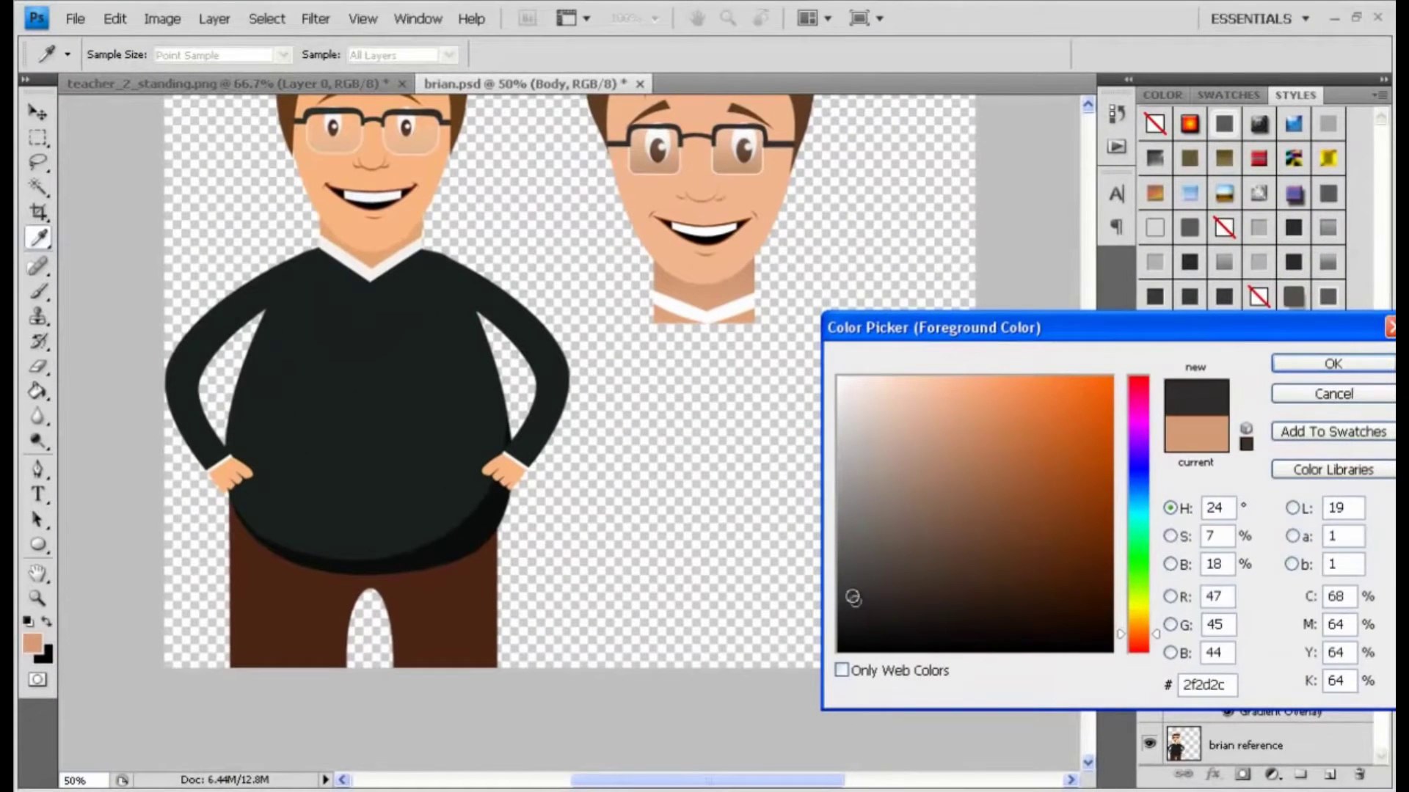
left_click_drag(853, 598, 852, 607)
left_click(1303, 367)
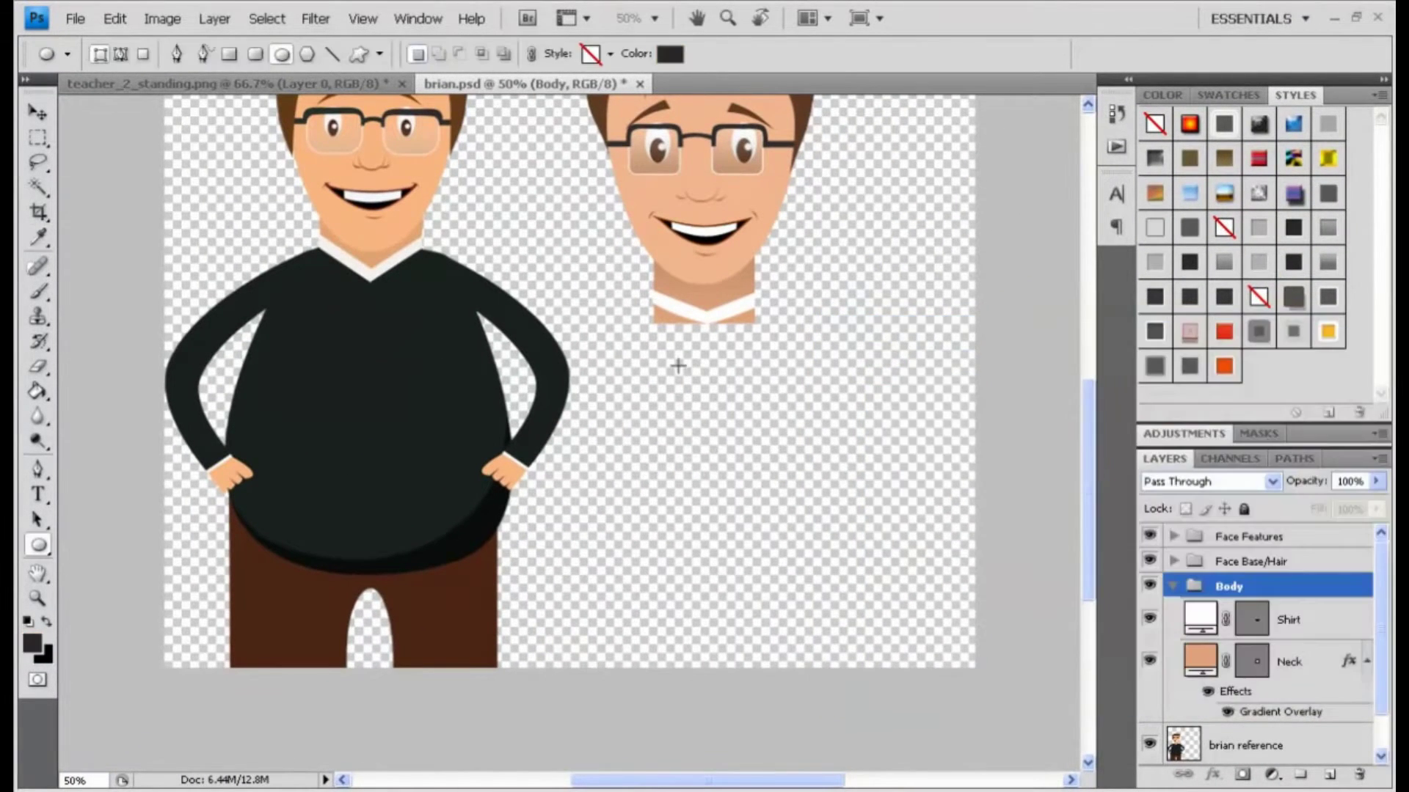
scroll(633, 408, "up", 3)
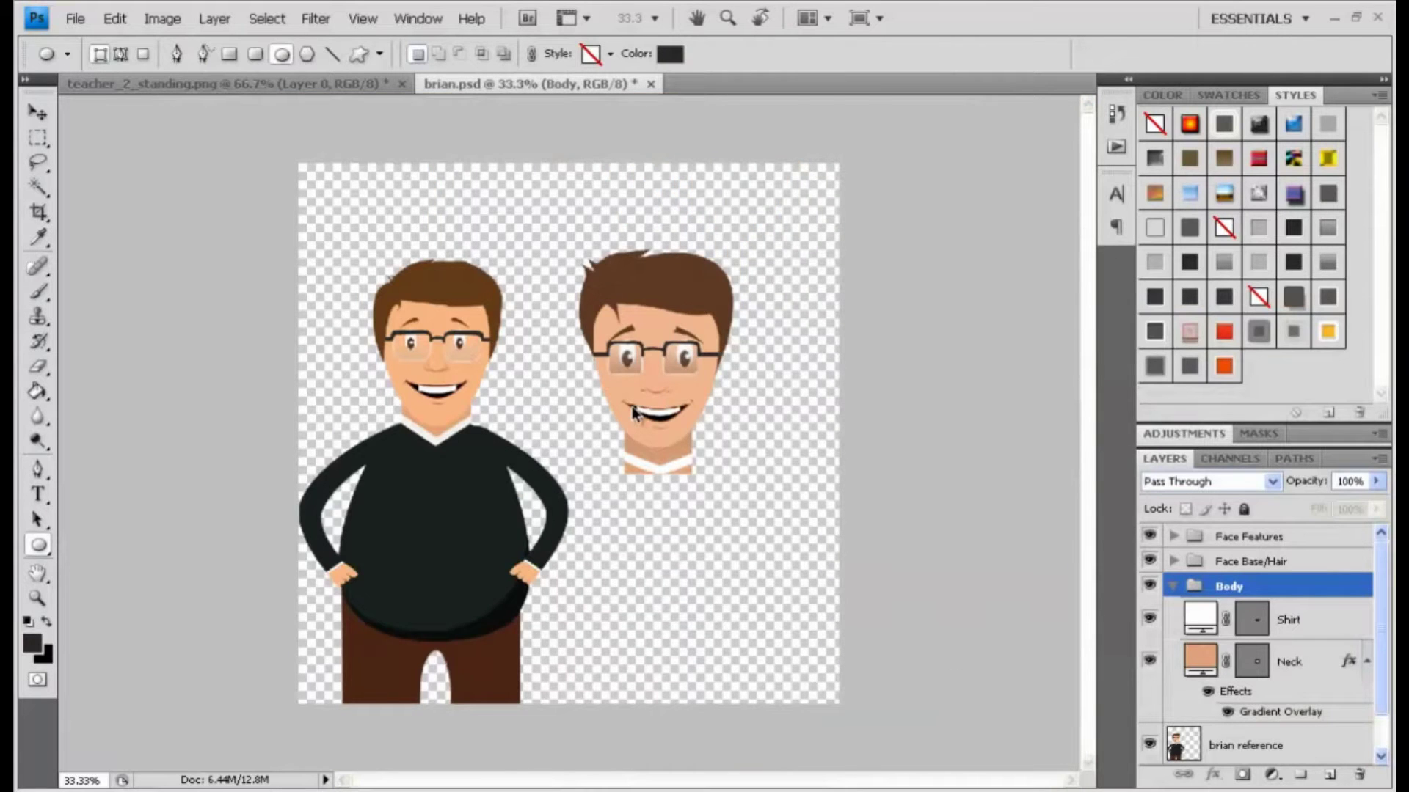
left_click_drag(611, 470, 899, 627)
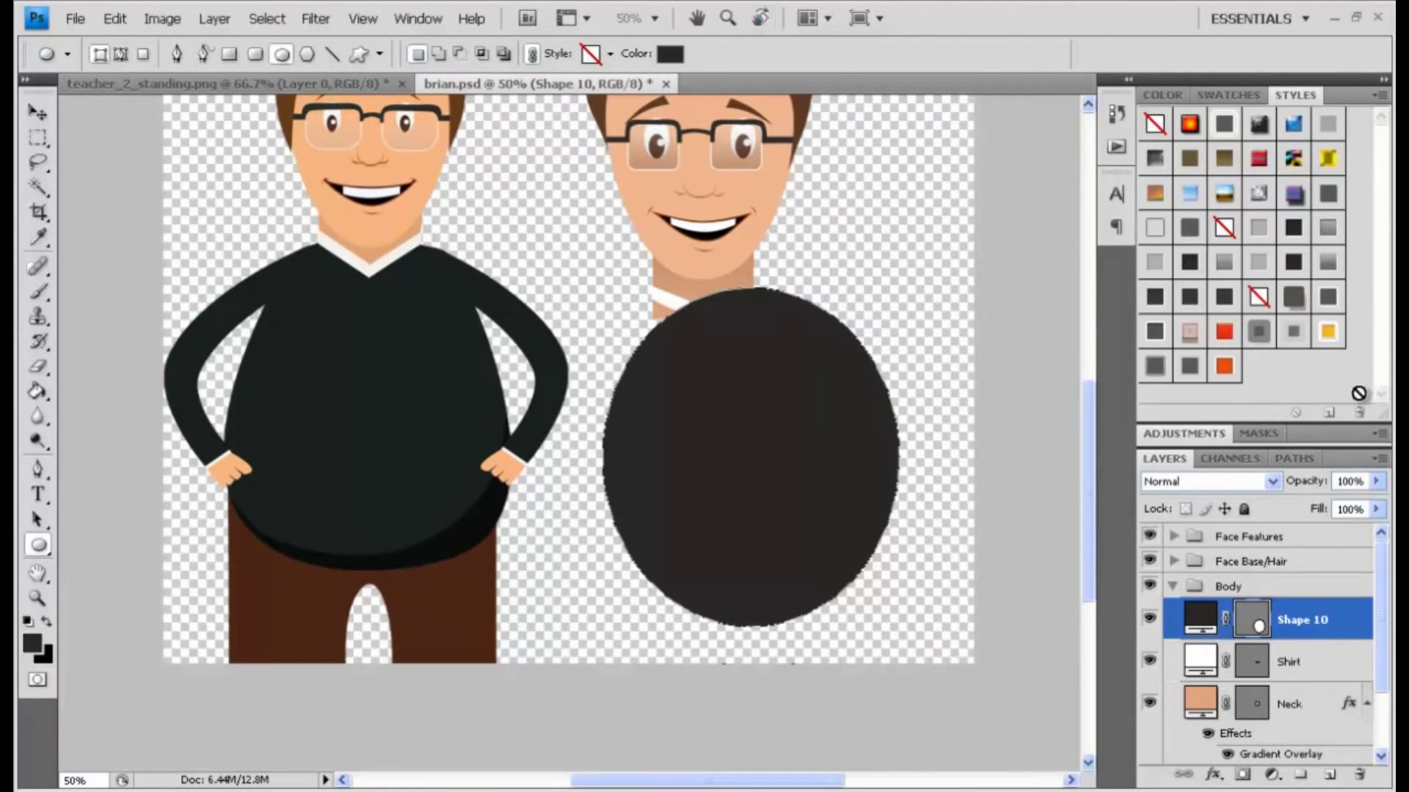
Move the Face Features and Face Base/Hair groups together up towards the canvas's upper edge
left_click_drag(1090, 443, 1076, 381)
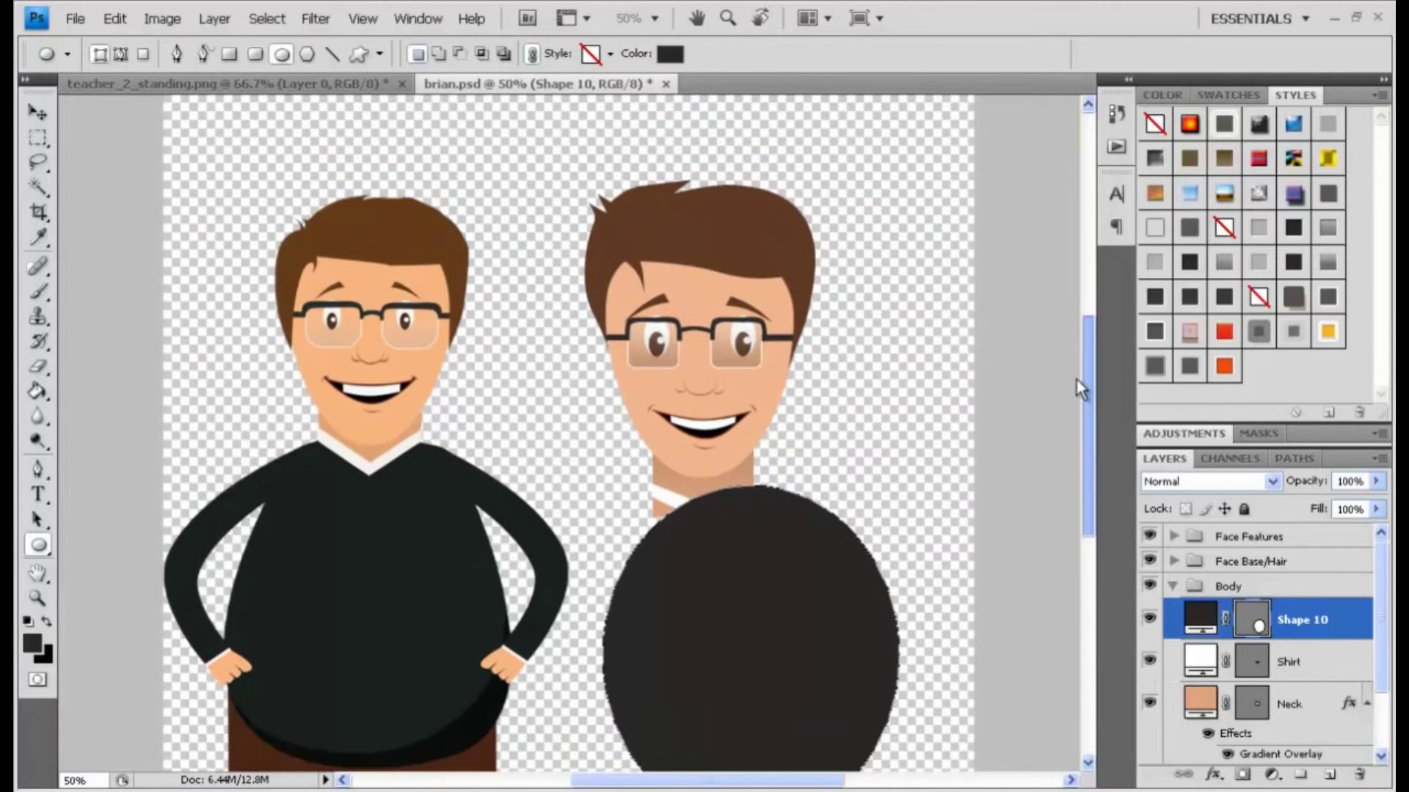
left_click(1261, 562)
left_click(1272, 542, "shift")
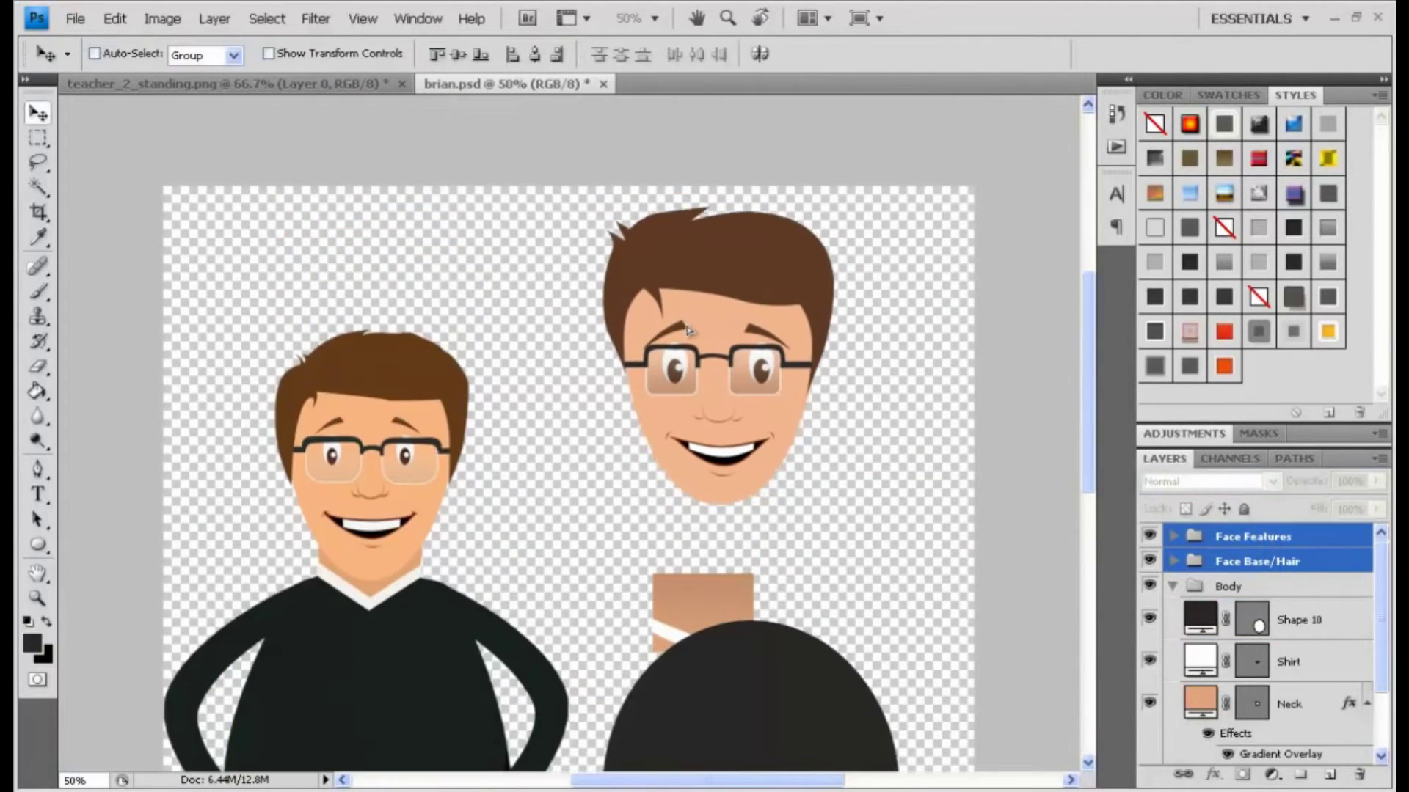
left_click_drag(684, 328, 684, 318)
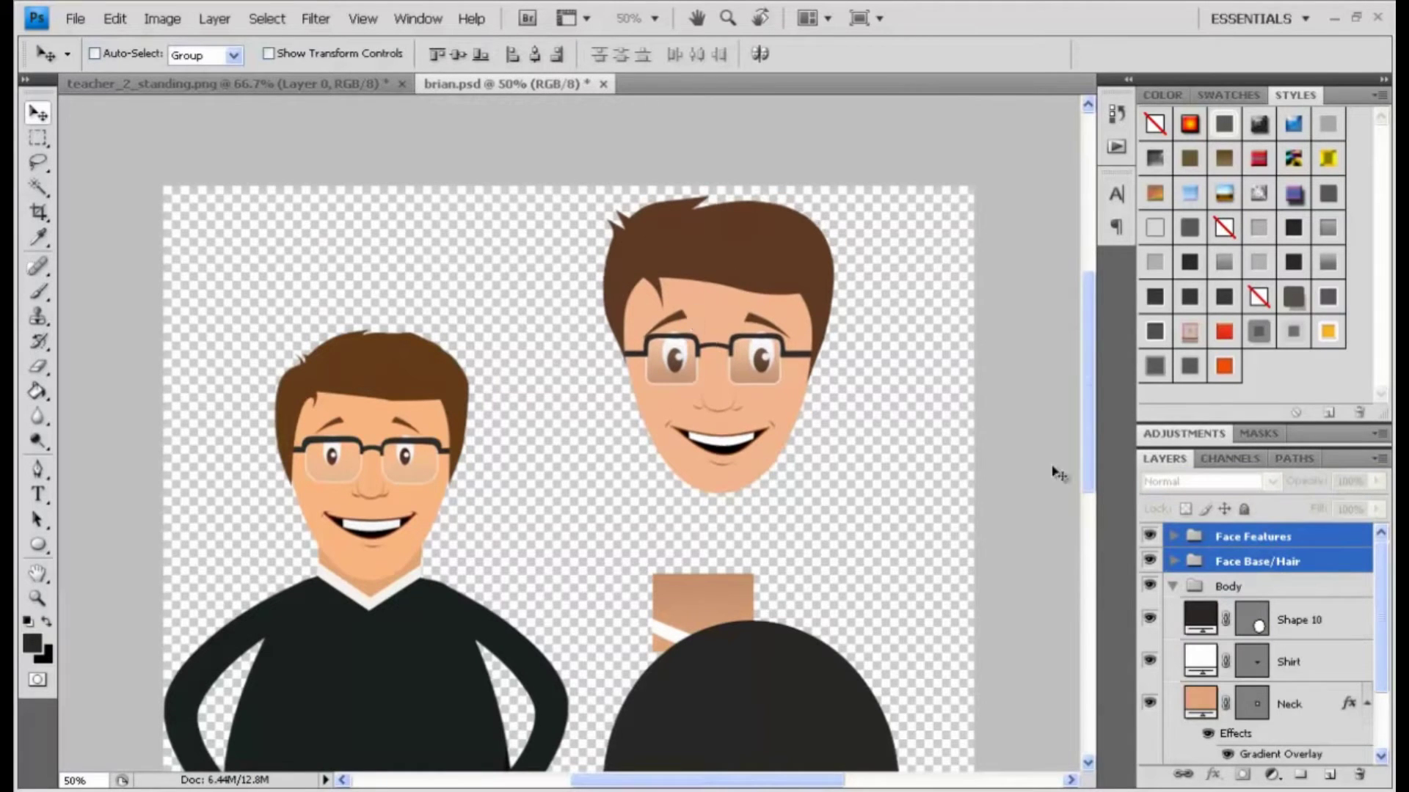
Collapse the Body group and move it up so the neck meets the chin again
left_click(1237, 587)
left_click(1174, 586)
left_click_drag(722, 642, 719, 562)
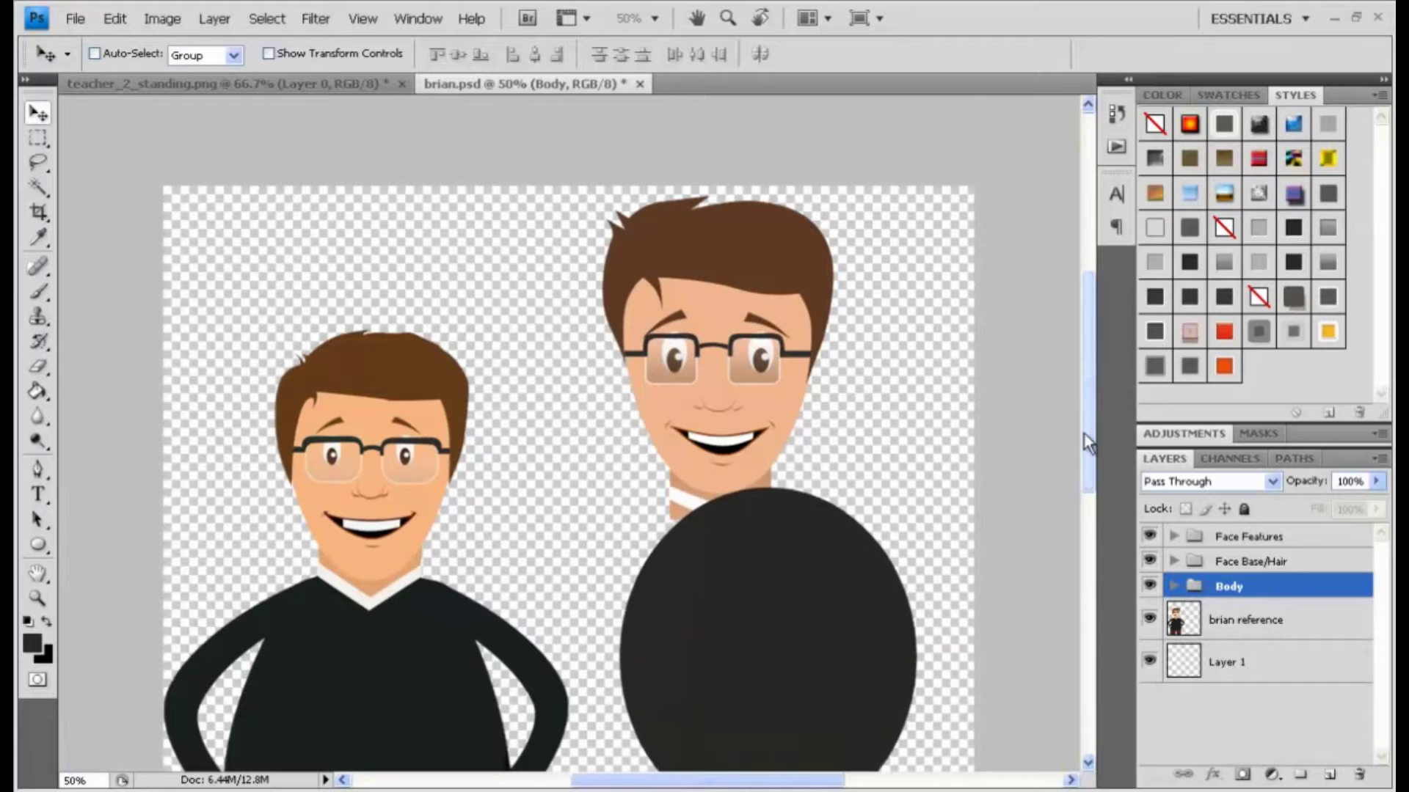
Move the dark torso ellipse inside the Body group so it is centred beneath the neck and collar
left_click_drag(1088, 440, 1083, 485)
left_click(1174, 586)
left_click(1297, 622)
left_click_drag(767, 532, 710, 548)
scroll(777, 415, "down", 1)
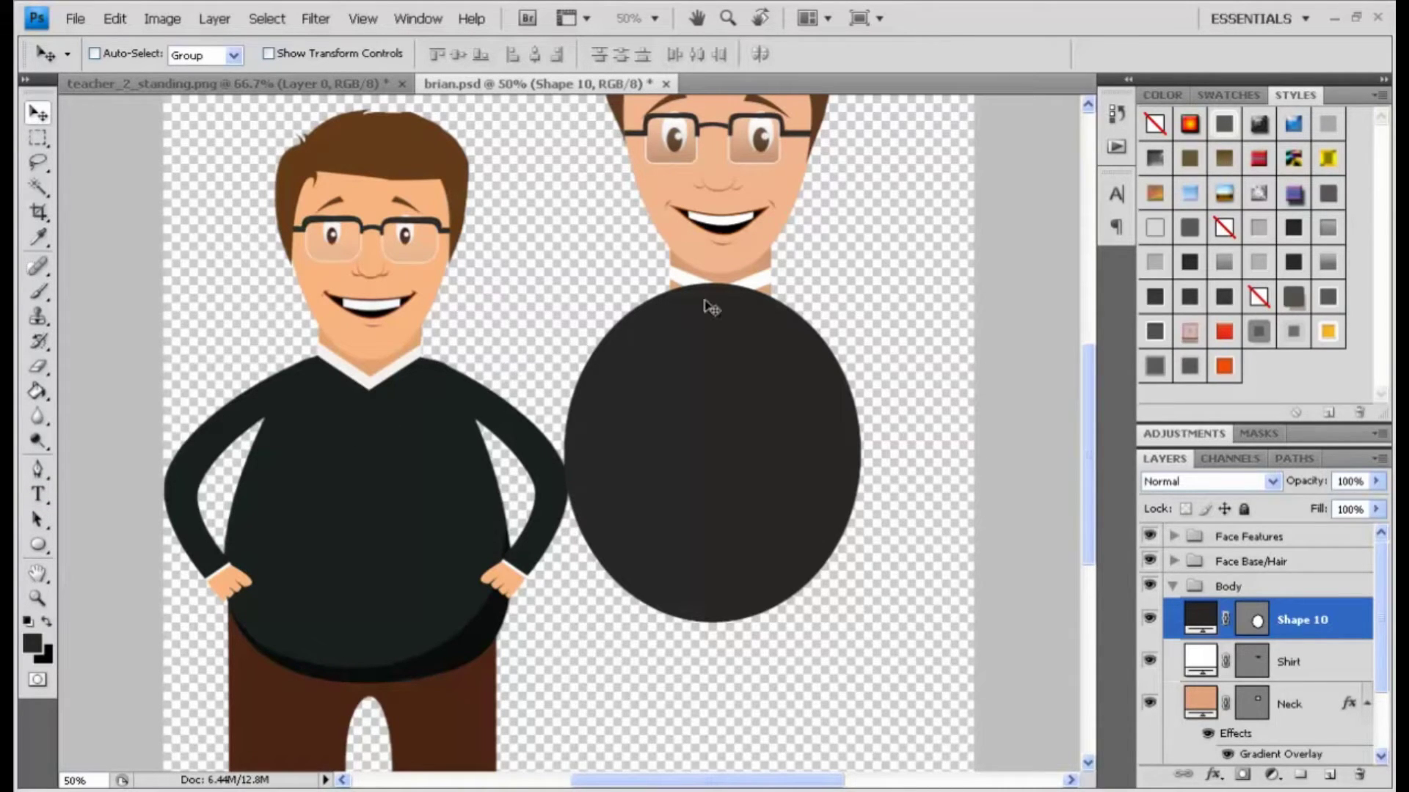
Add an anchor point on each upper side of the torso ellipse and pull it outward to form shoulders
key("p")
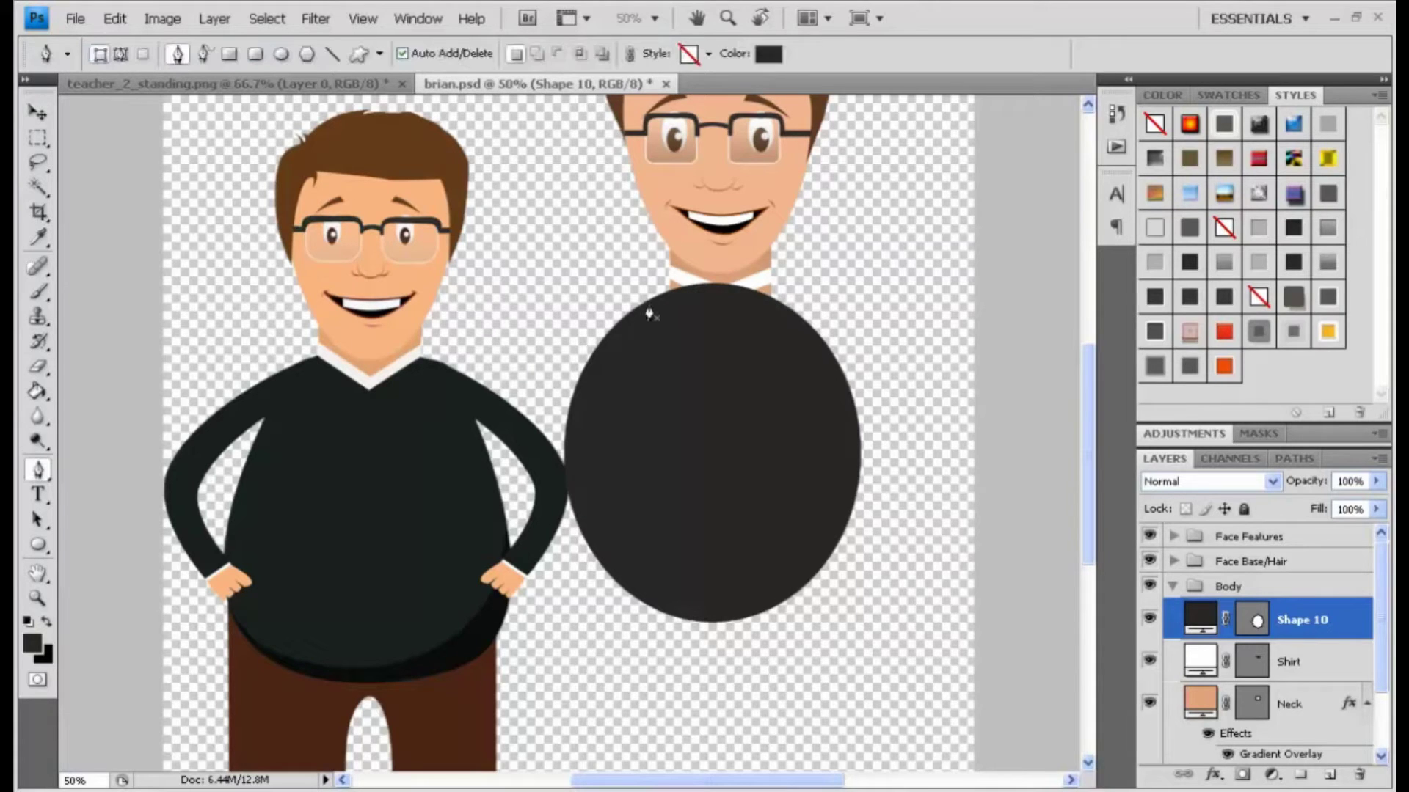
key("ctrl+plus")
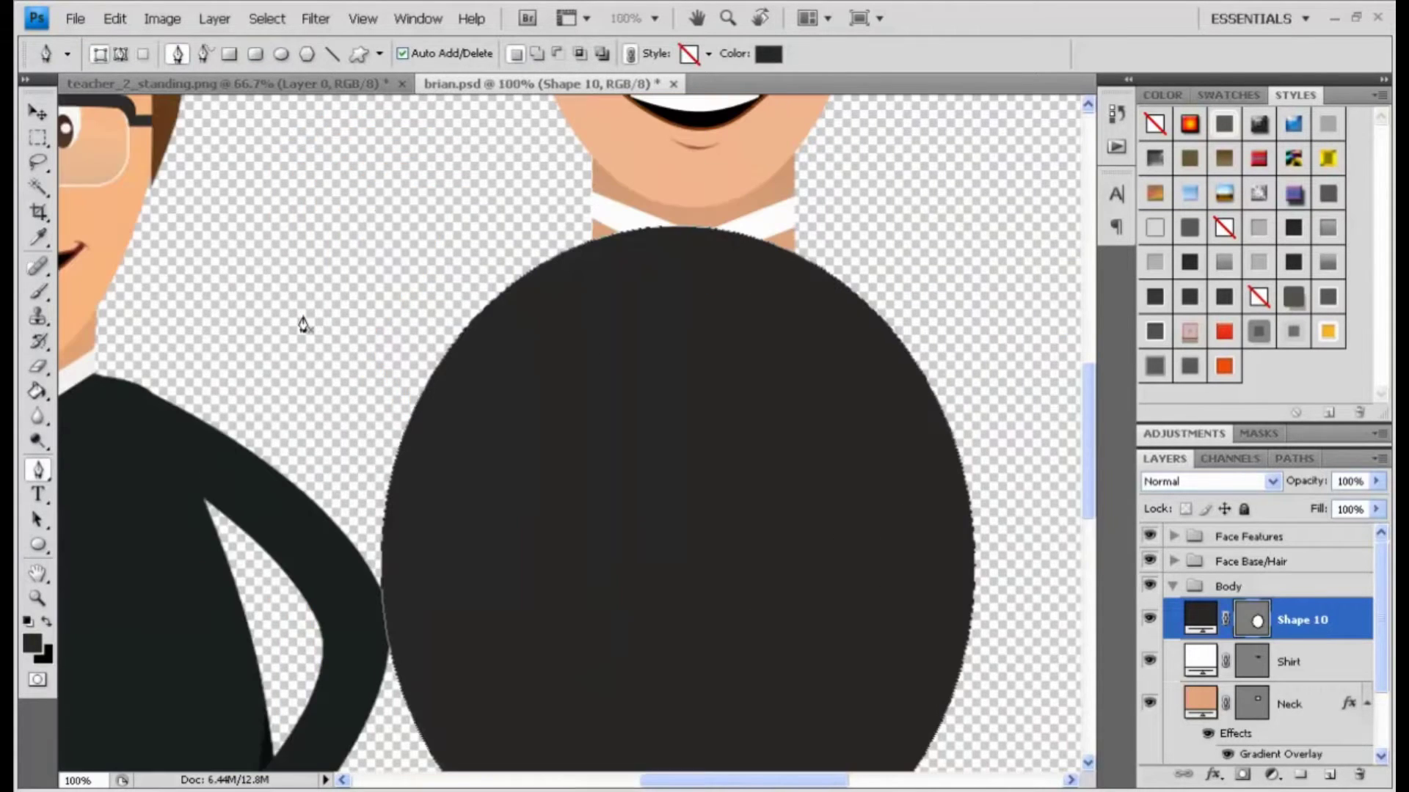
left_click_drag(38, 470, 82, 506)
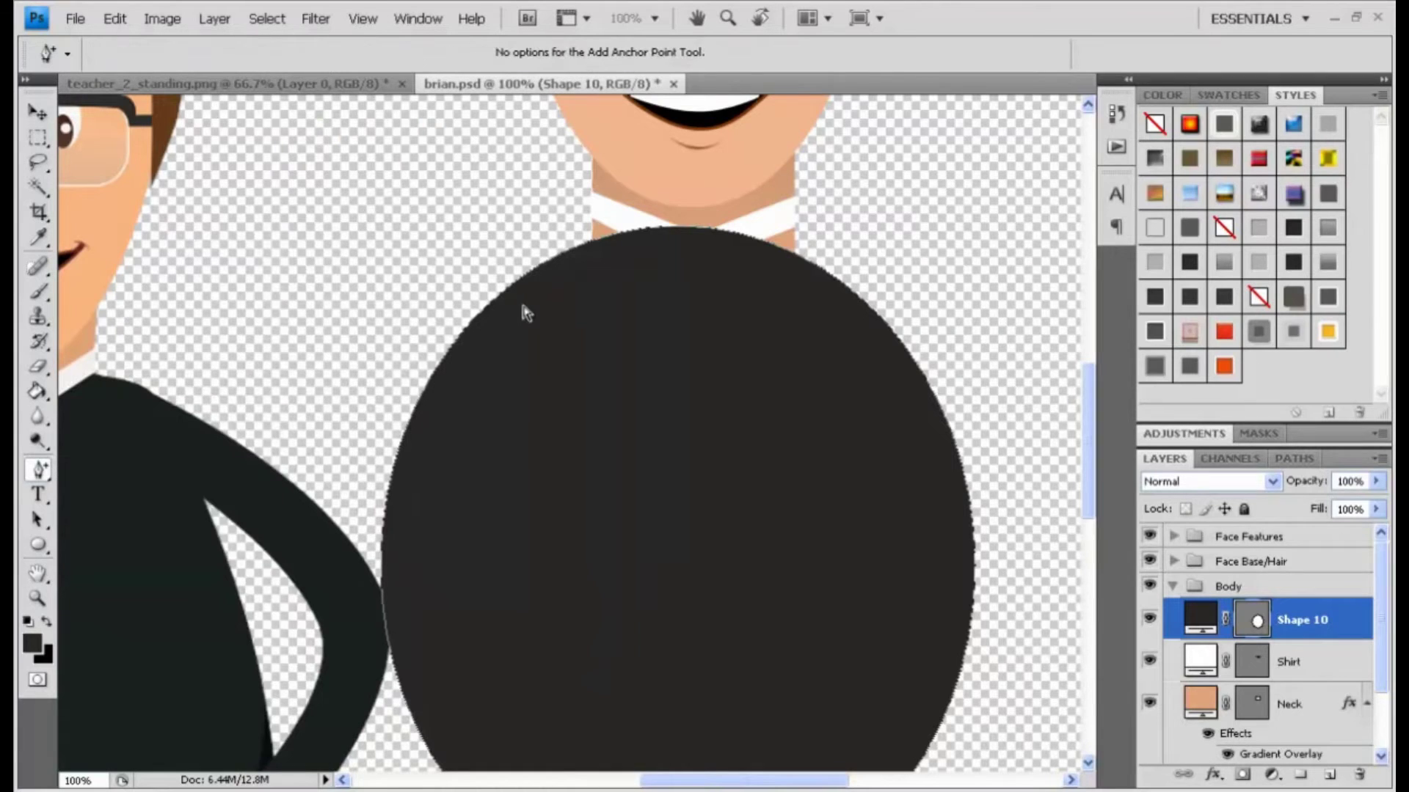
left_click_drag(487, 305, 449, 287)
left_click_drag(873, 317, 913, 330)
Add an anchor point on each lower side of the torso and pull it outward to widen the belly
scroll(1100, 455, "down", 5)
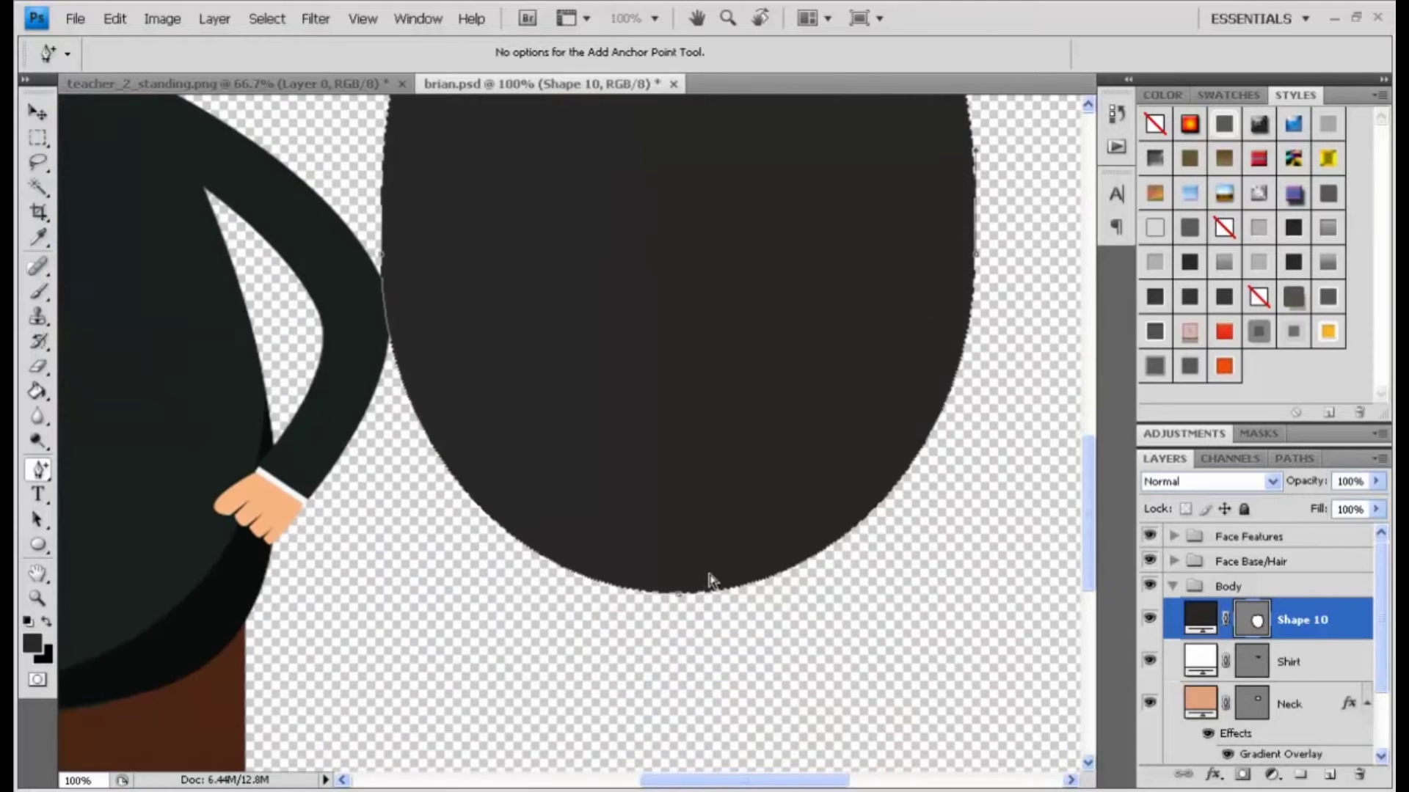
key("ctrl+minus")
key("ctrl+minus")
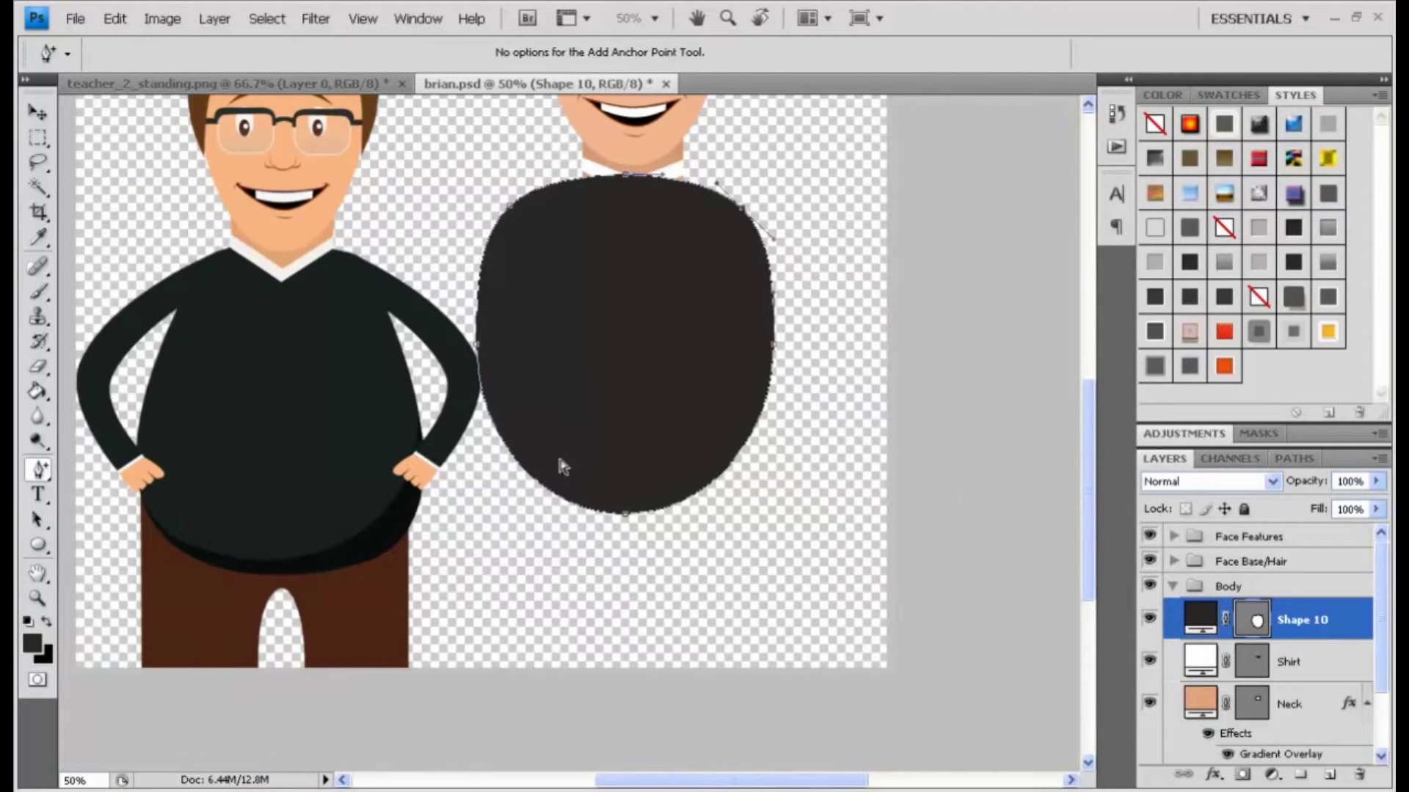
left_click_drag(516, 467, 489, 470)
left_click(729, 469)
left_click_drag(728, 474, 755, 475)
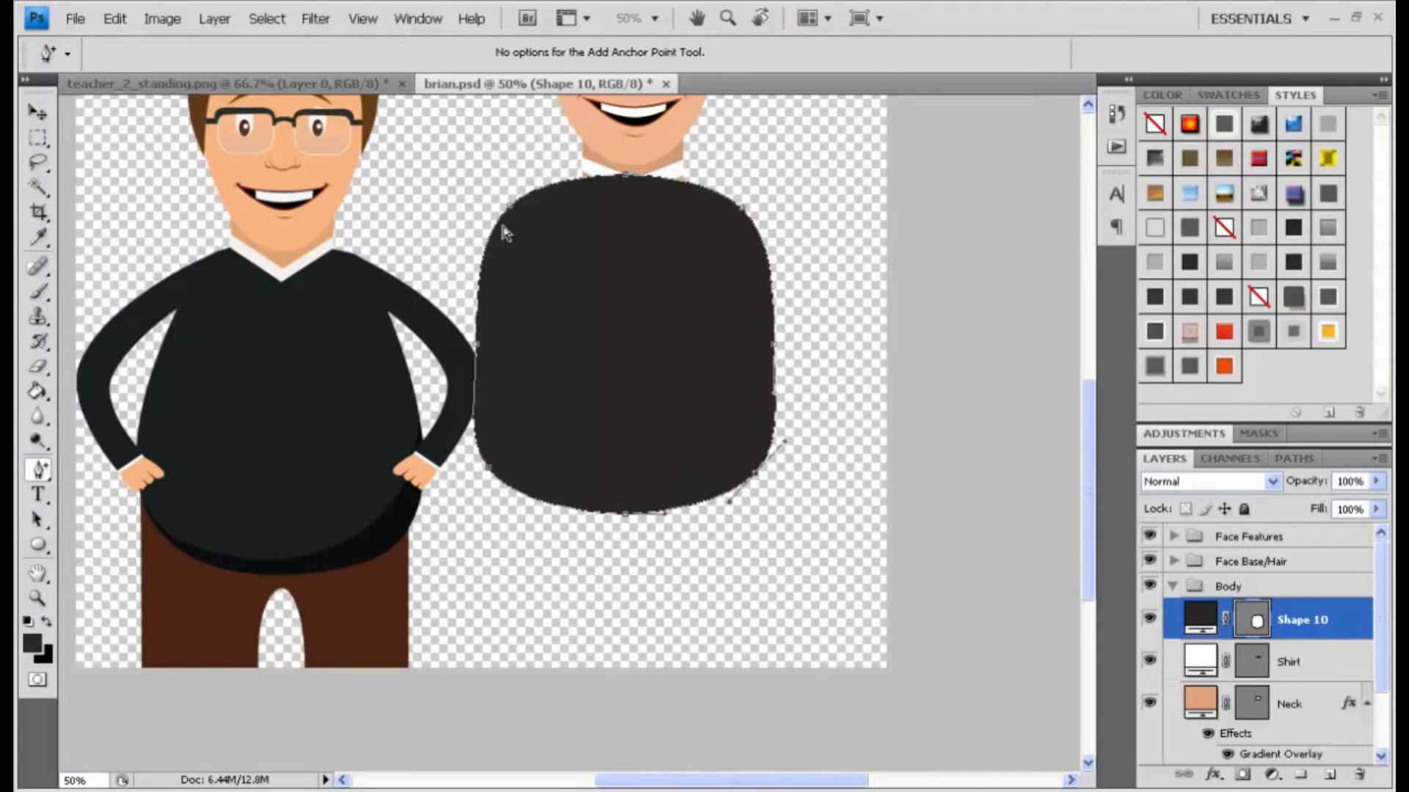
Pull the torso's shoulder points inward and adjust their handles to form sloping shoulders and a dipped neckline under the collar
left_click_drag(511, 213, 549, 197)
left_click_drag(741, 208, 581, 147)
left_click_drag(699, 178, 694, 143)
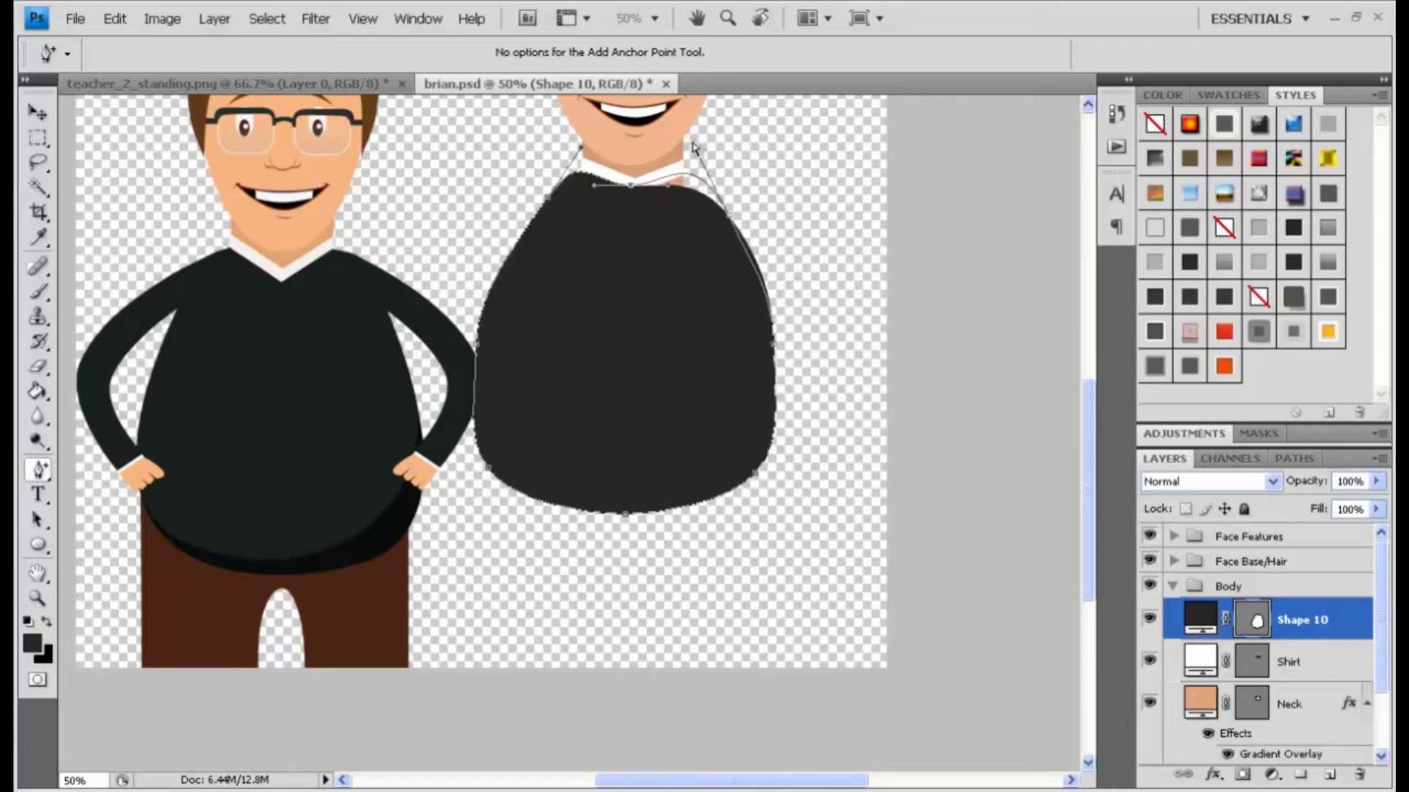
right_click(548, 197)
left_click(553, 211)
left_click_drag(476, 167, 544, 197)
key("ctrl+alt+z")
key("ctrl+alt+z")
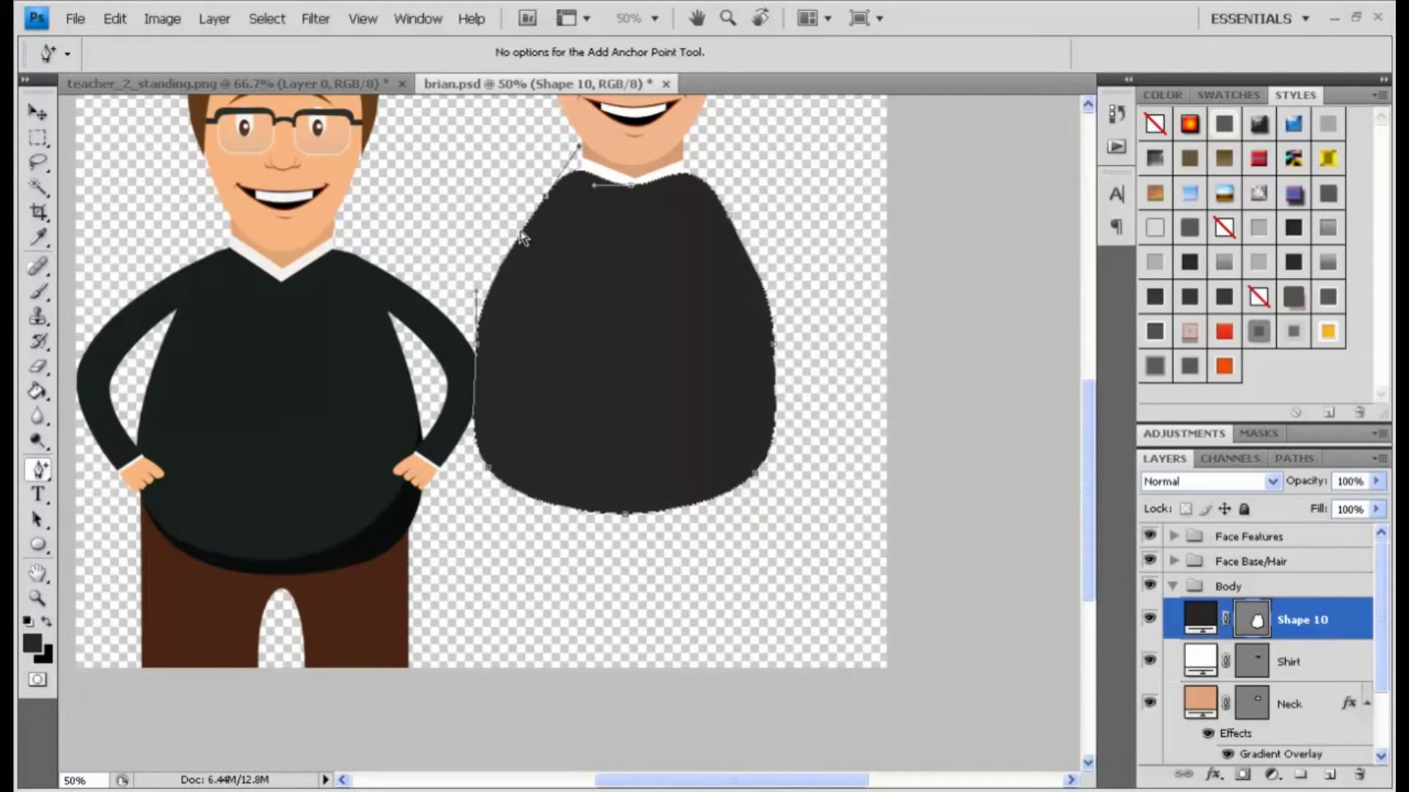
Pull the torso's lower right corner point slightly outward to round out the belly on that side
scroll(752, 576, "up", 2)
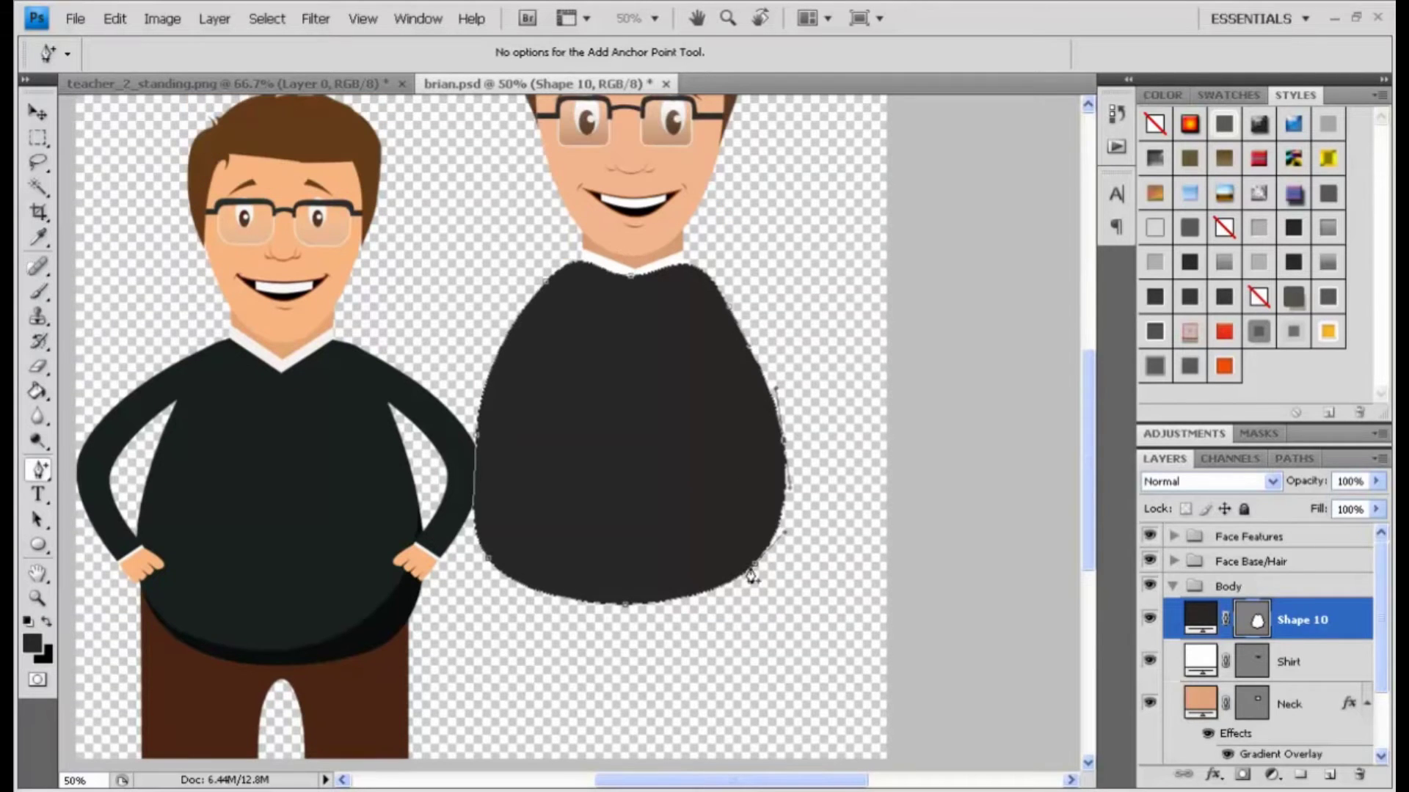
left_click_drag(755, 565, 759, 572)
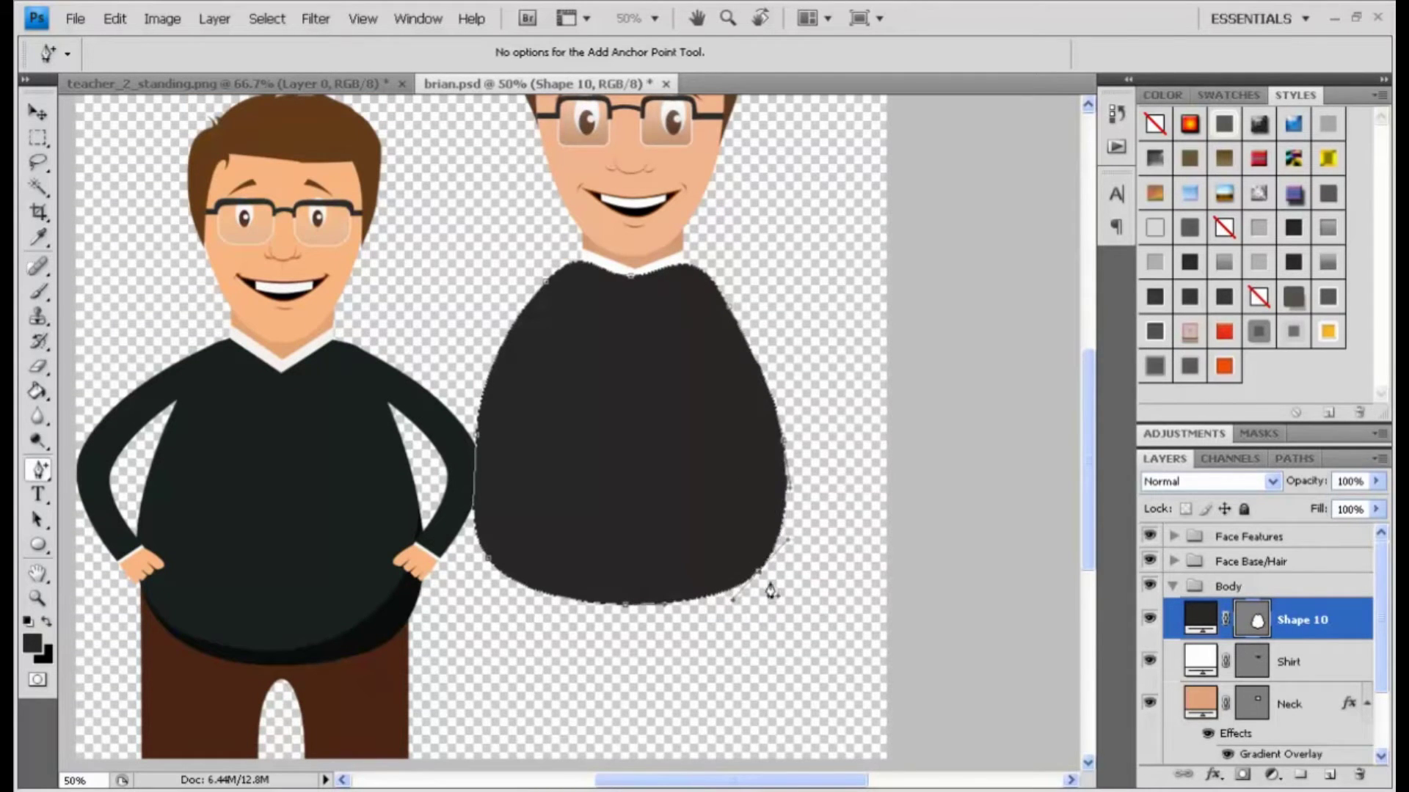
mouse_move(1082, 474)
left_mouse_down()
mouse_move(1087, 452)
mouse_move(1085, 473)
left_mouse_up()
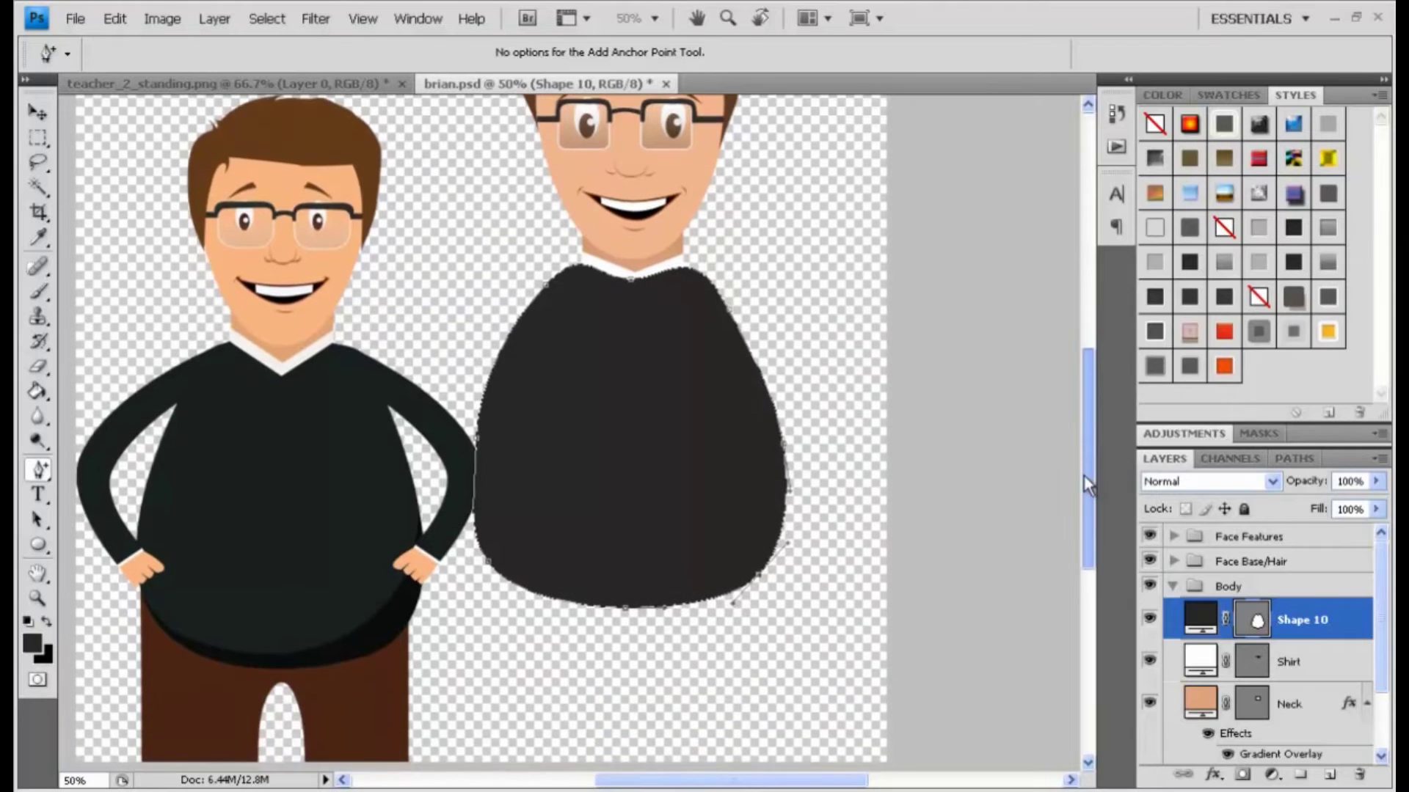
Move the dark torso shape layer below the Shirt layer so the white collar overlaps the sweater
left_click(1292, 654)
left_click(1302, 620)
left_click(1280, 662)
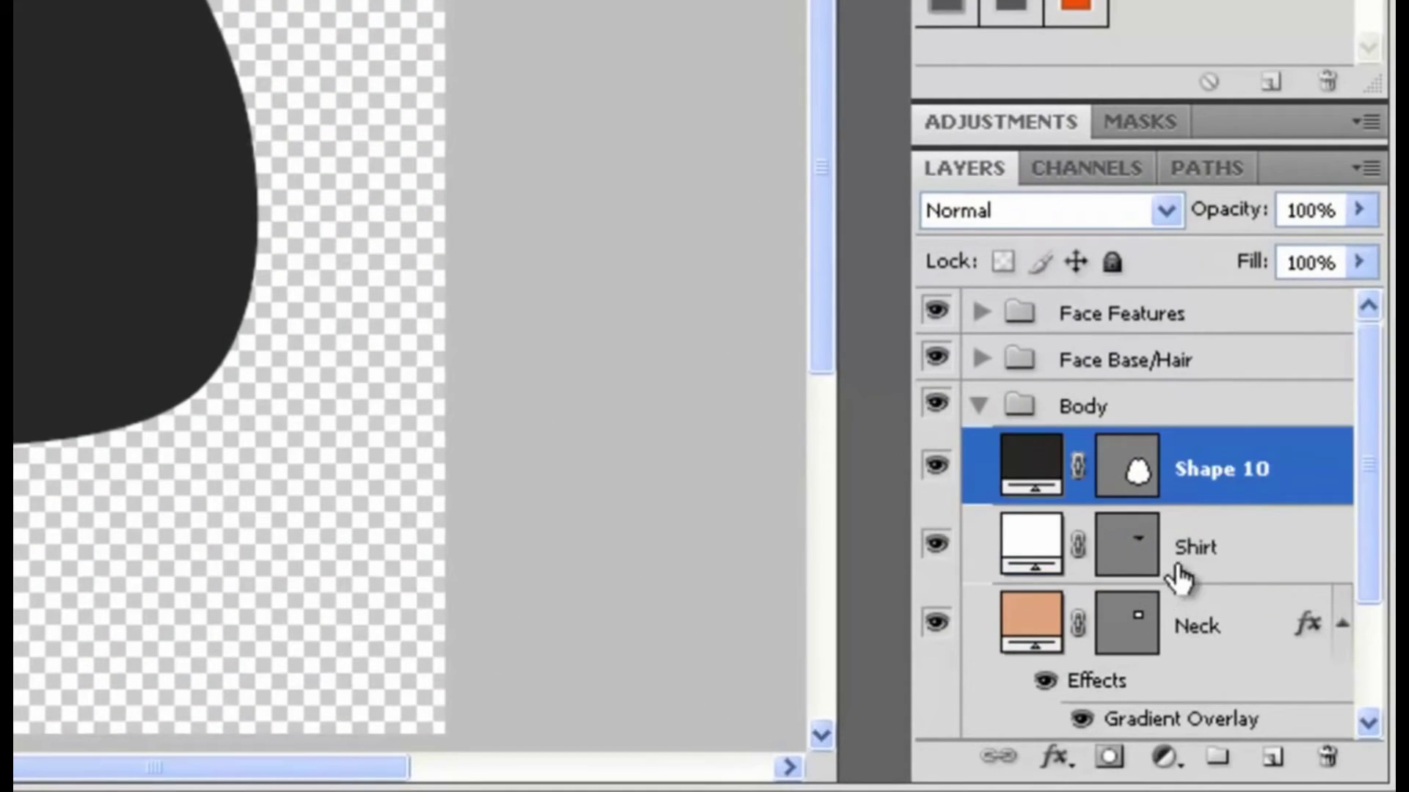
left_click_drag(1188, 565, 1170, 460)
left_click(1252, 553)
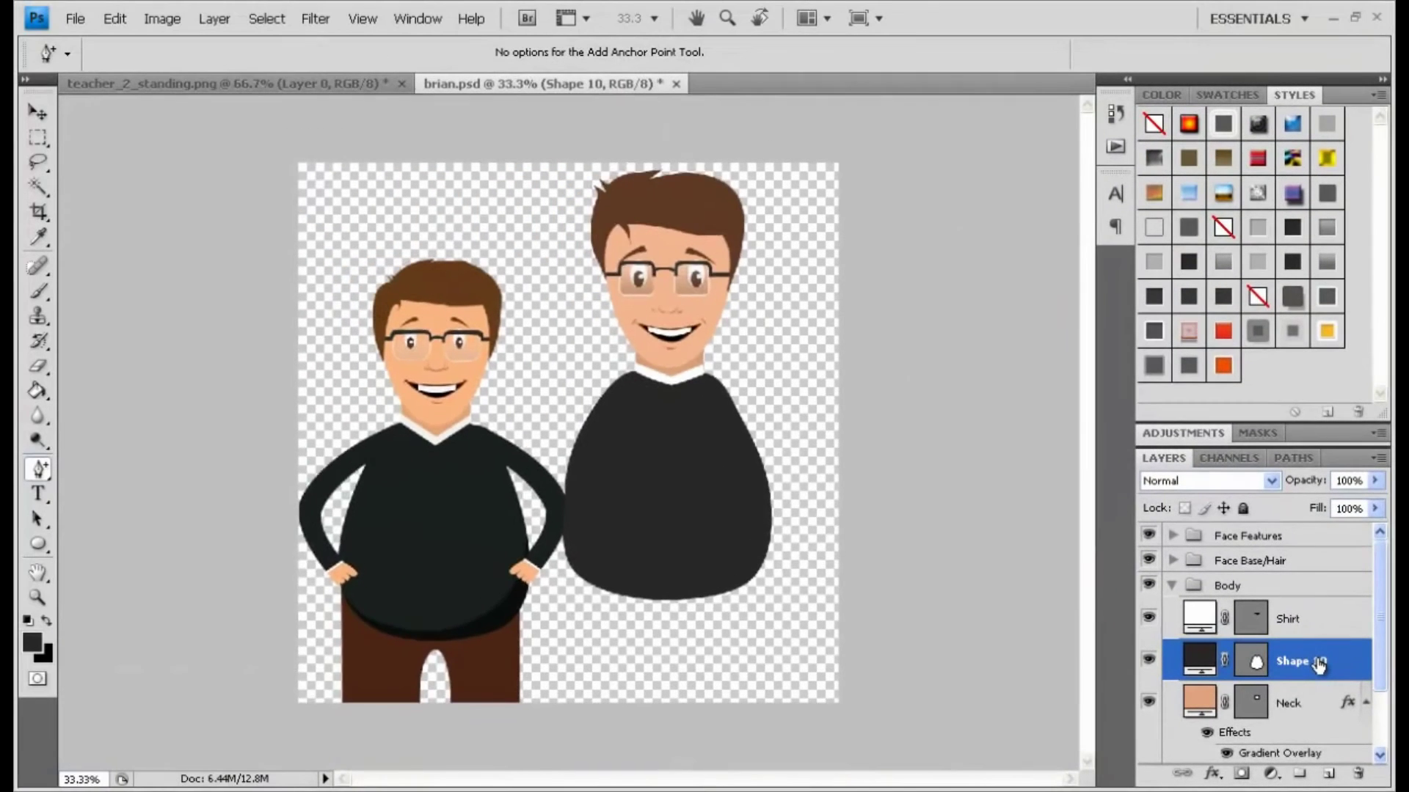
key("ctrl+plus")
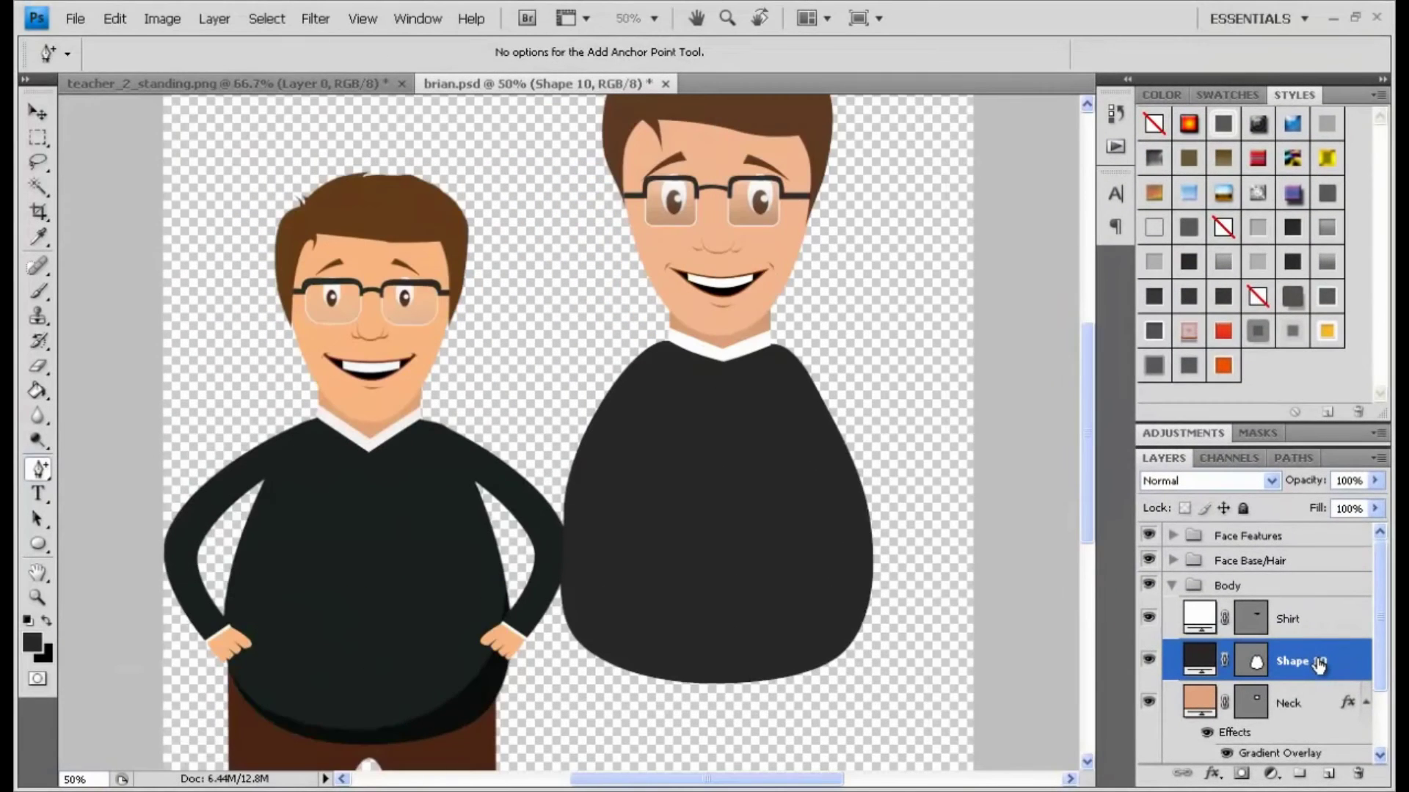
Add a new empty layer directly above the torso layer and switch to the Pen tool
left_click(1299, 628)
left_click(1303, 659)
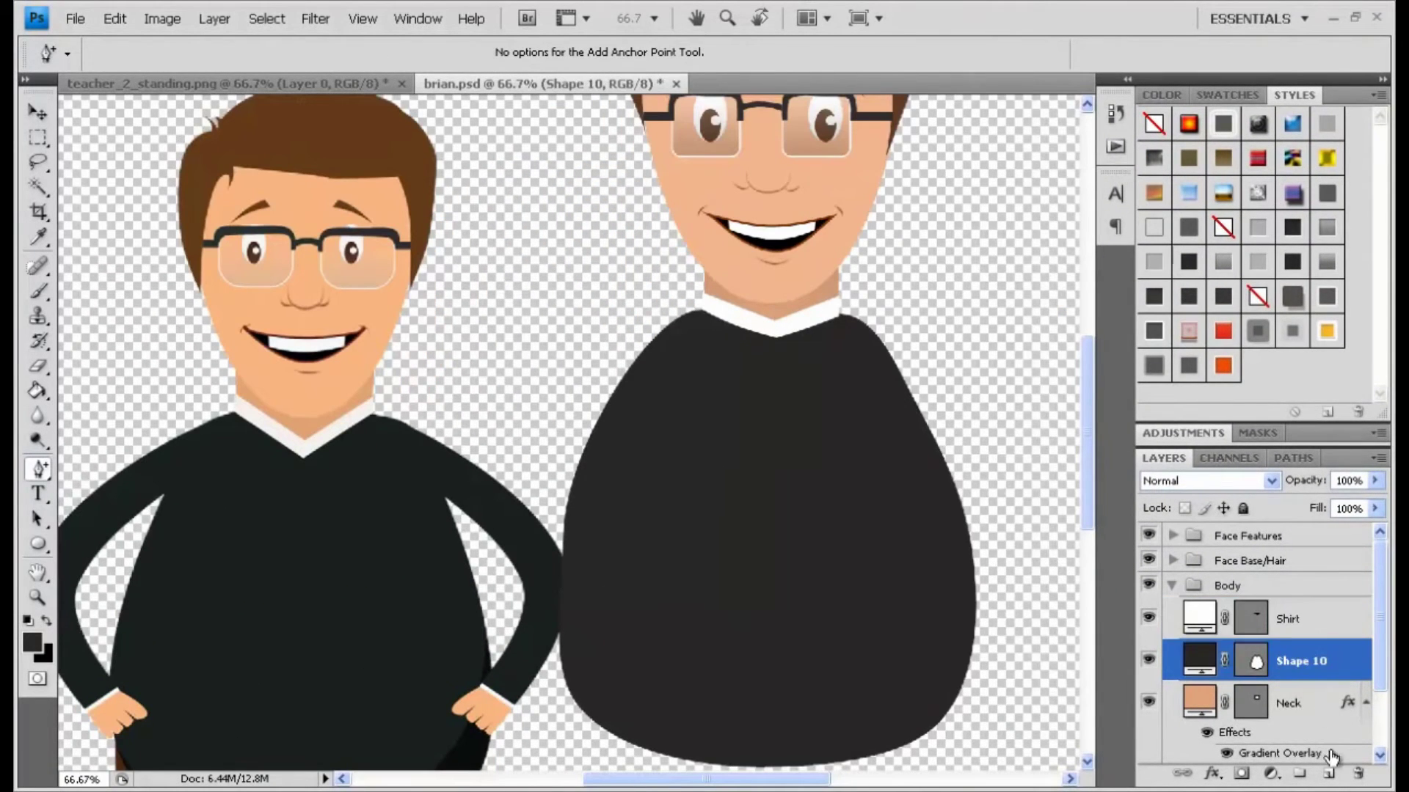
left_click(1328, 774)
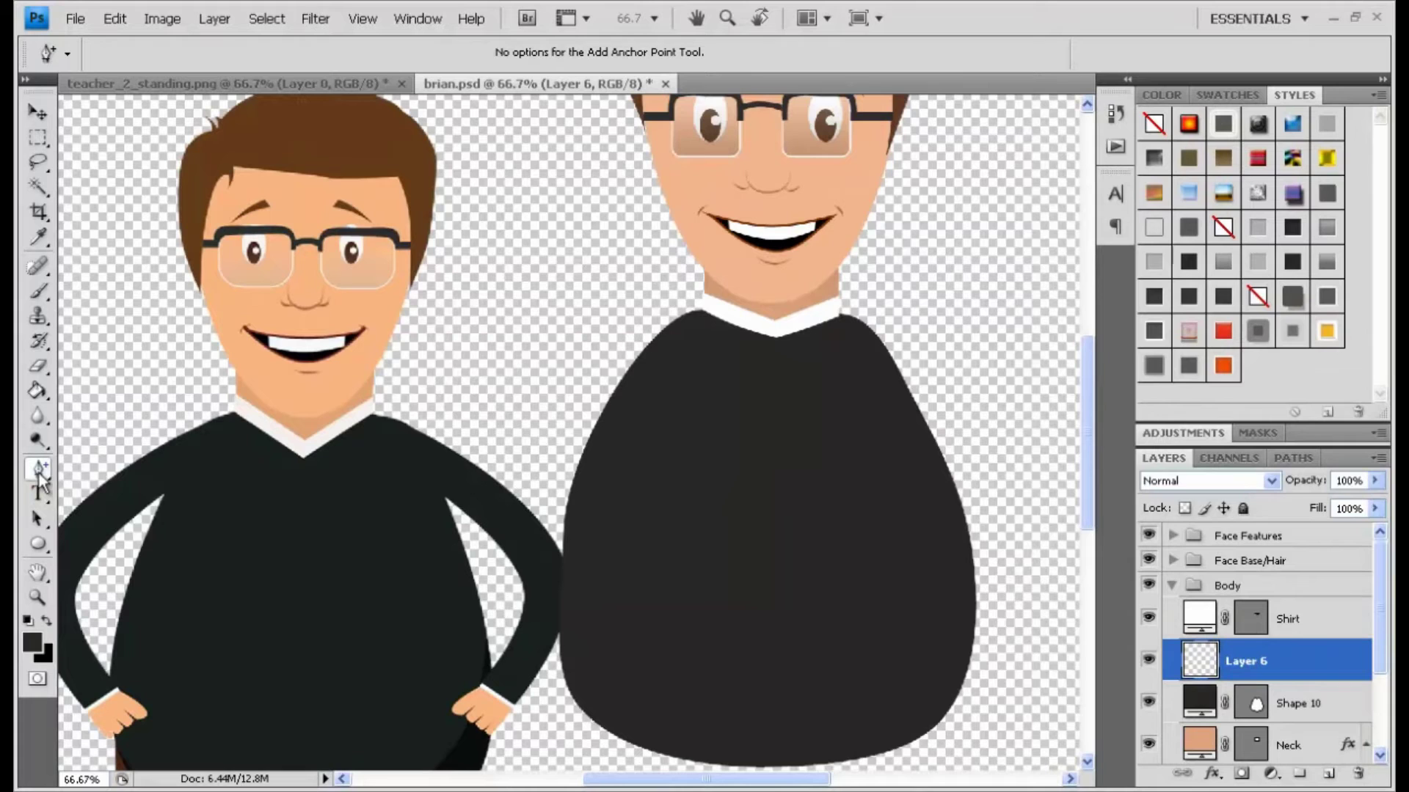
left_click(38, 469)
left_click(106, 467)
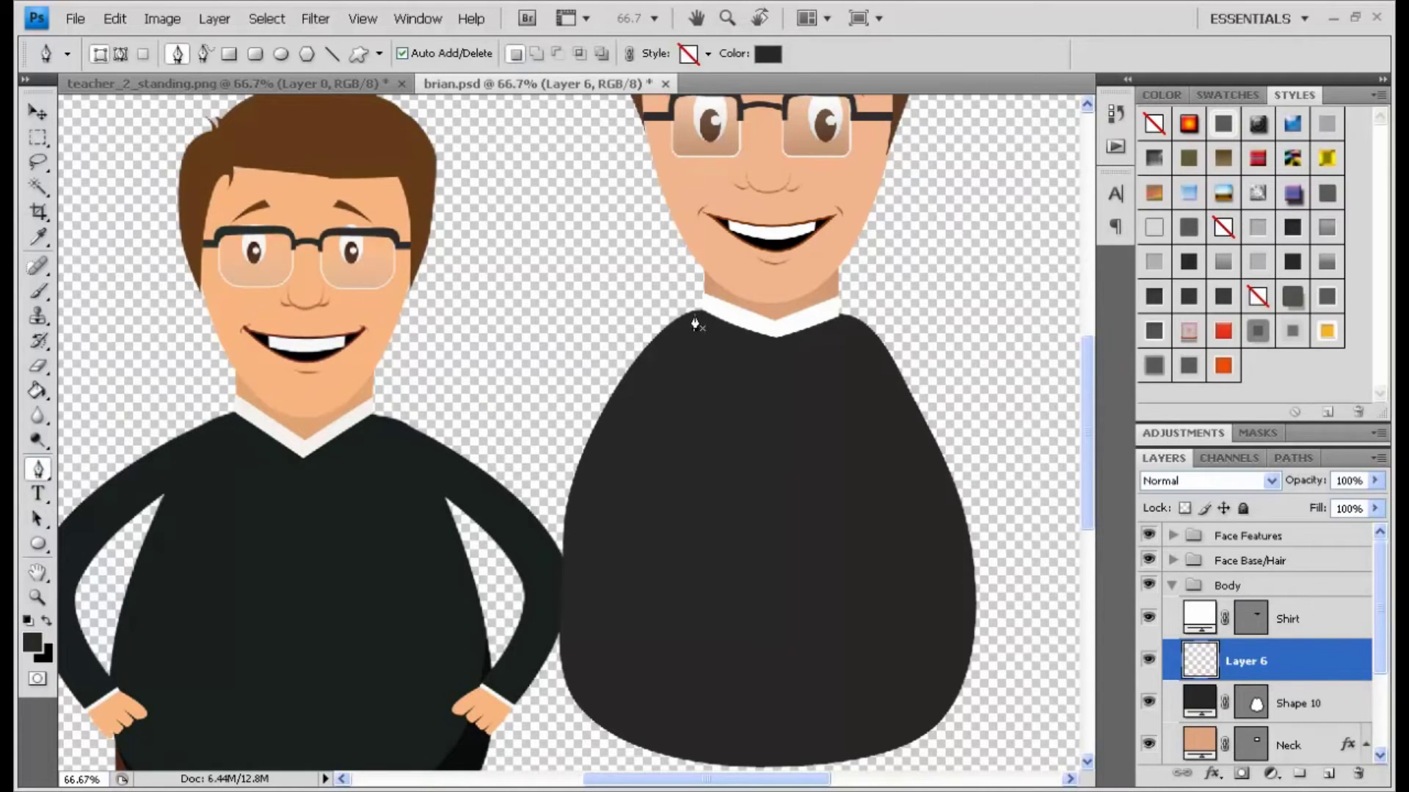
Draw the outer edge of the sleeve on the torso's left side, curving from the collar past the elbow to the wrist
left_click(699, 317)
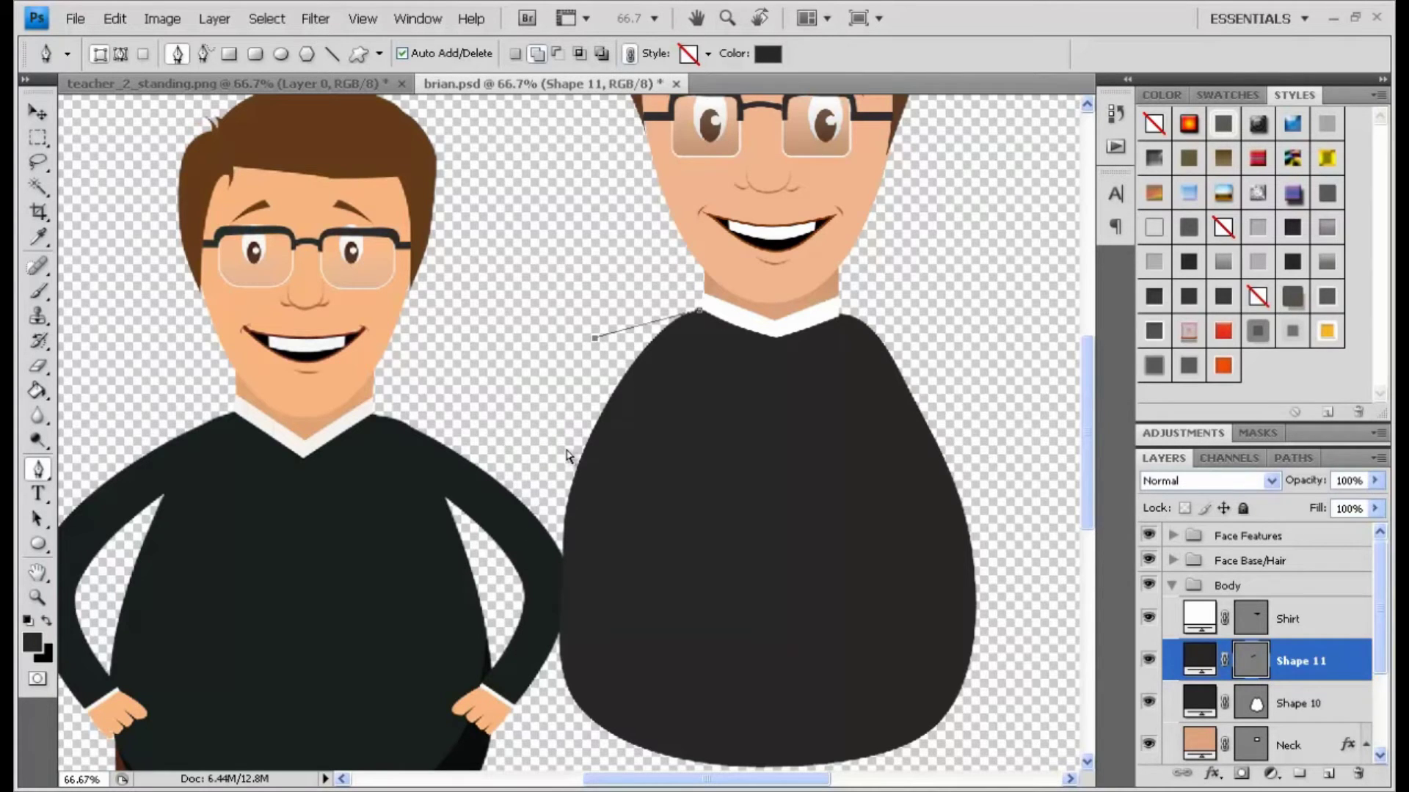
left_click_drag(559, 363, 530, 410)
left_click_drag(507, 502, 545, 378)
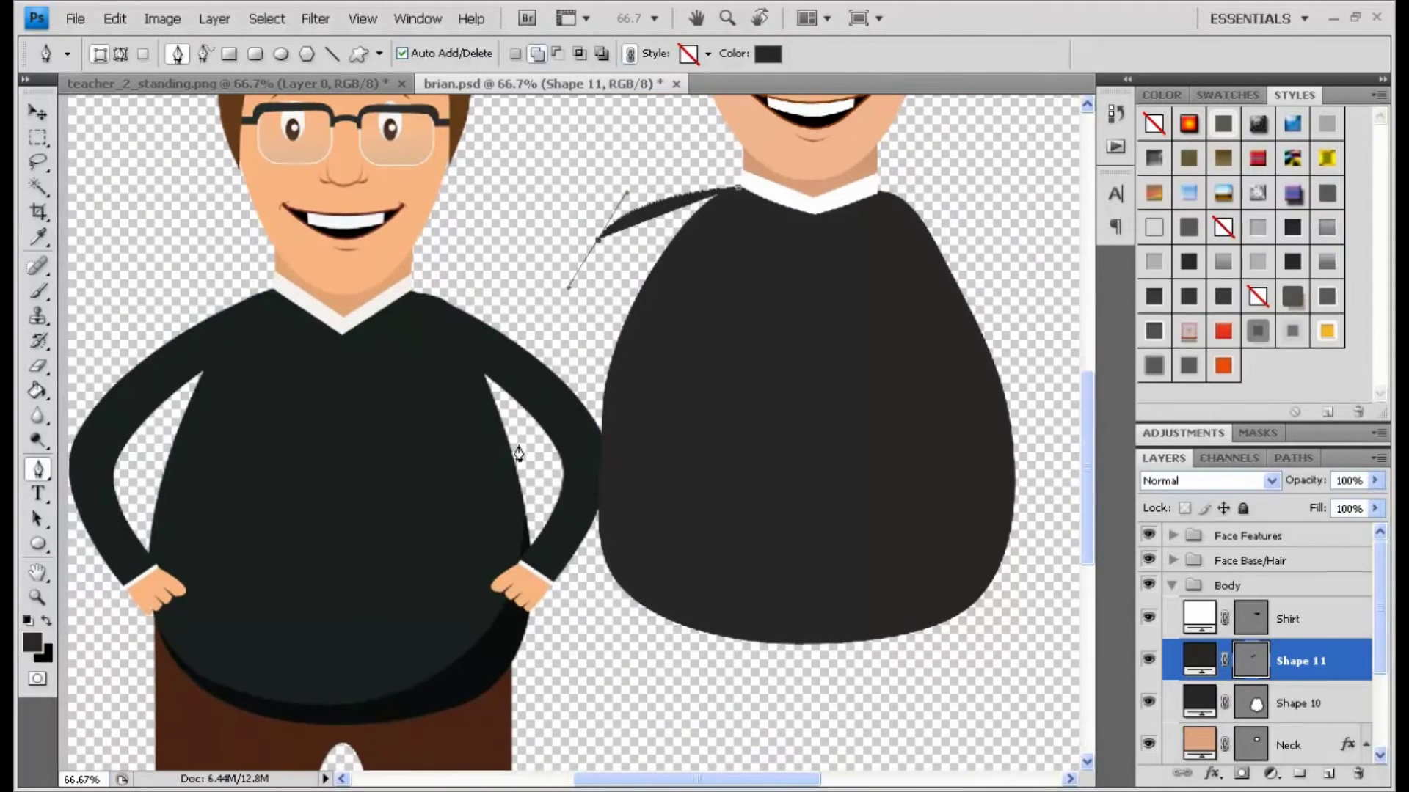
left_click_drag(545, 477, 588, 578)
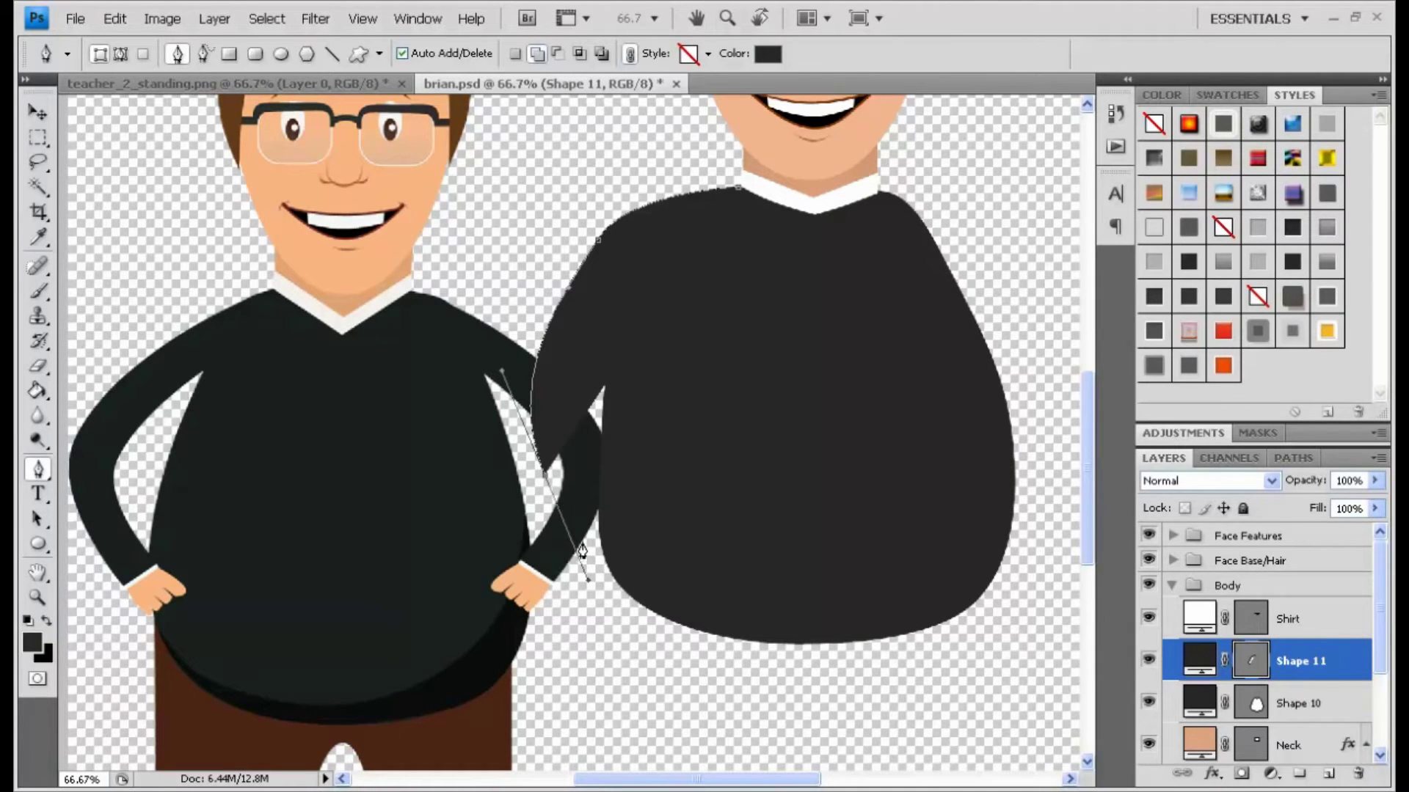
left_click(577, 546)
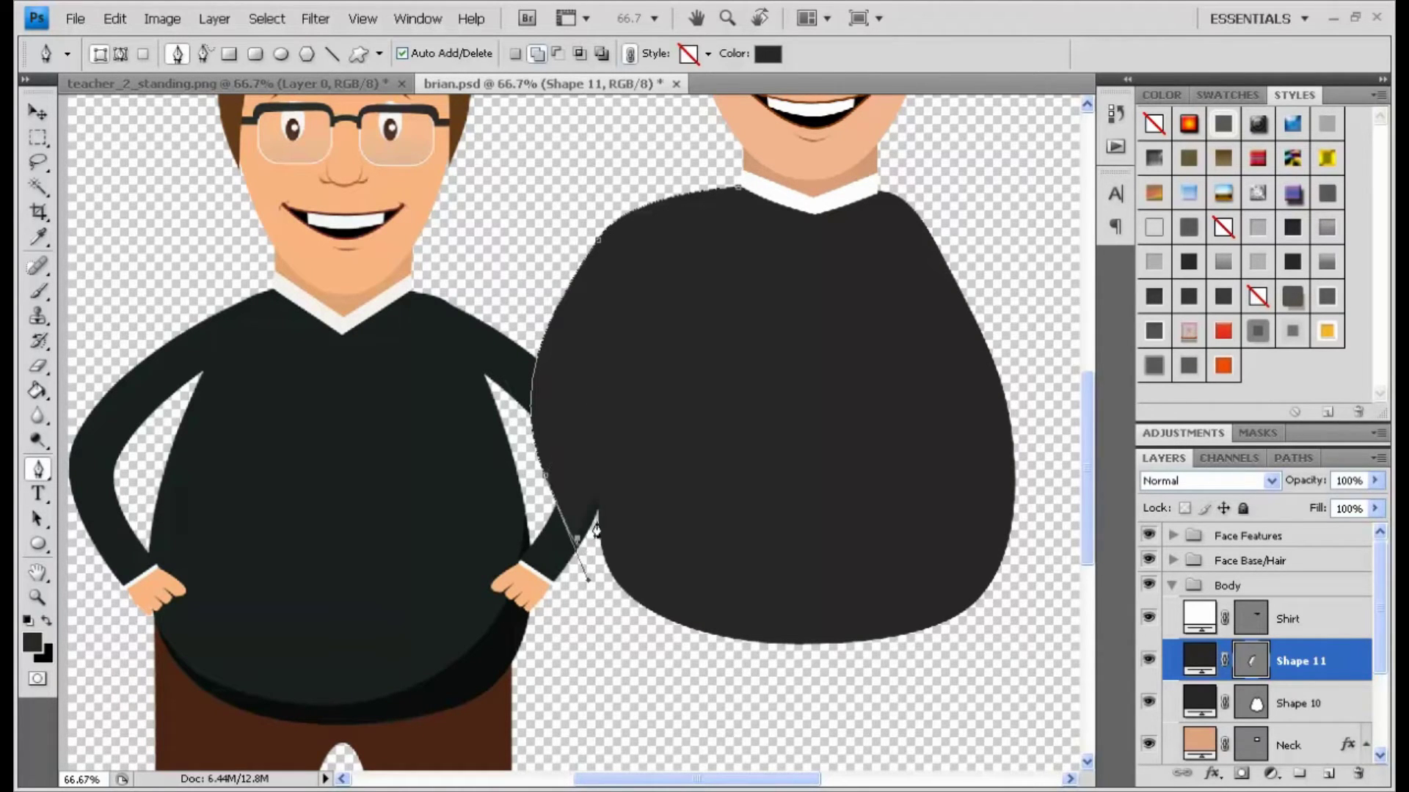
Draw the sleeve's inner edge from the wrist back up to the armpit and close the path at the collar
left_click_drag(562, 419, 566, 378)
left_click_drag(581, 313, 602, 289)
left_click(675, 235)
left_click_drag(735, 204, 743, 198)
left_click(737, 193)
key("Return")
key("ctrl+plus")
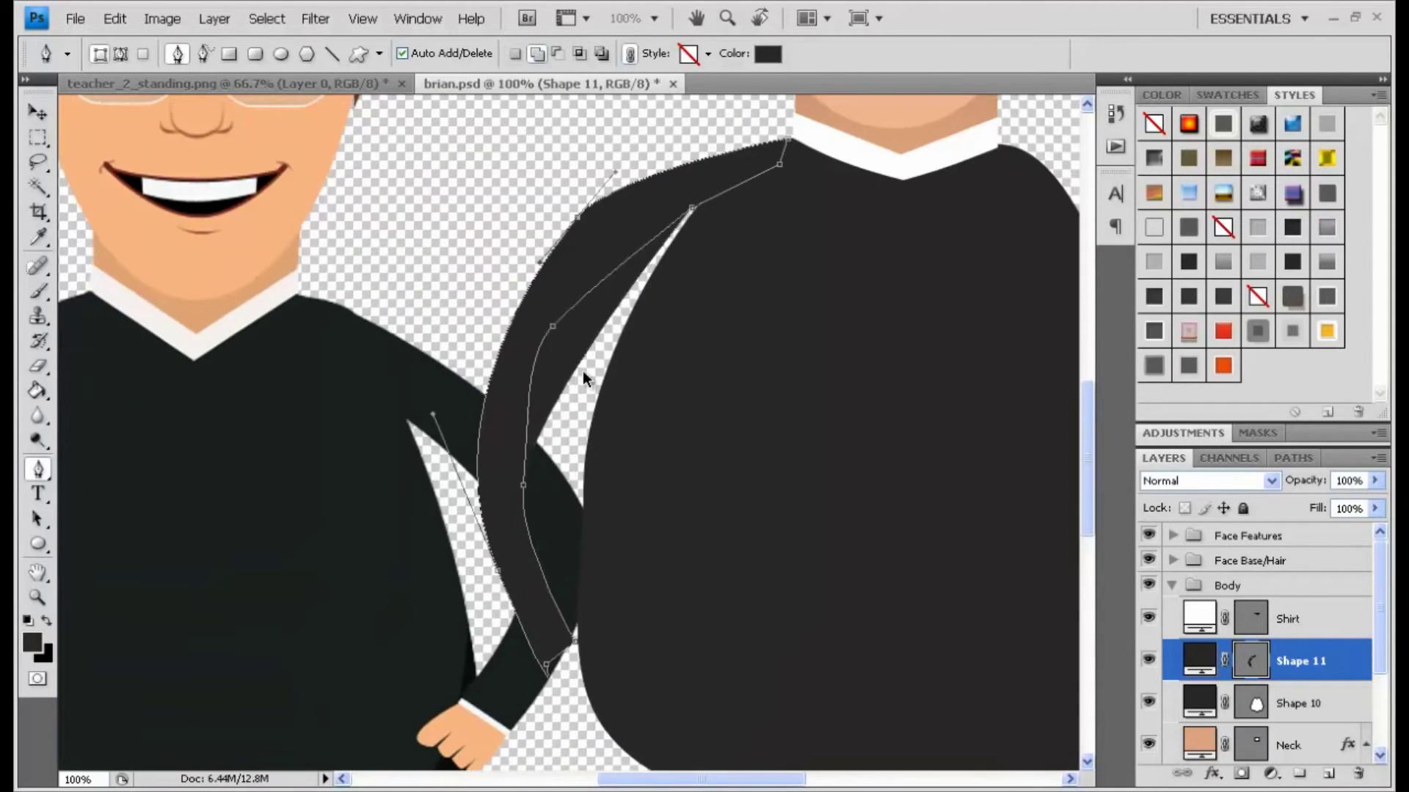
Replace the intermediate anchor points on the sleeve's inner edge with a single one pulled outward into a smooth curve
key("ctrl+z")
left_click(39, 471)
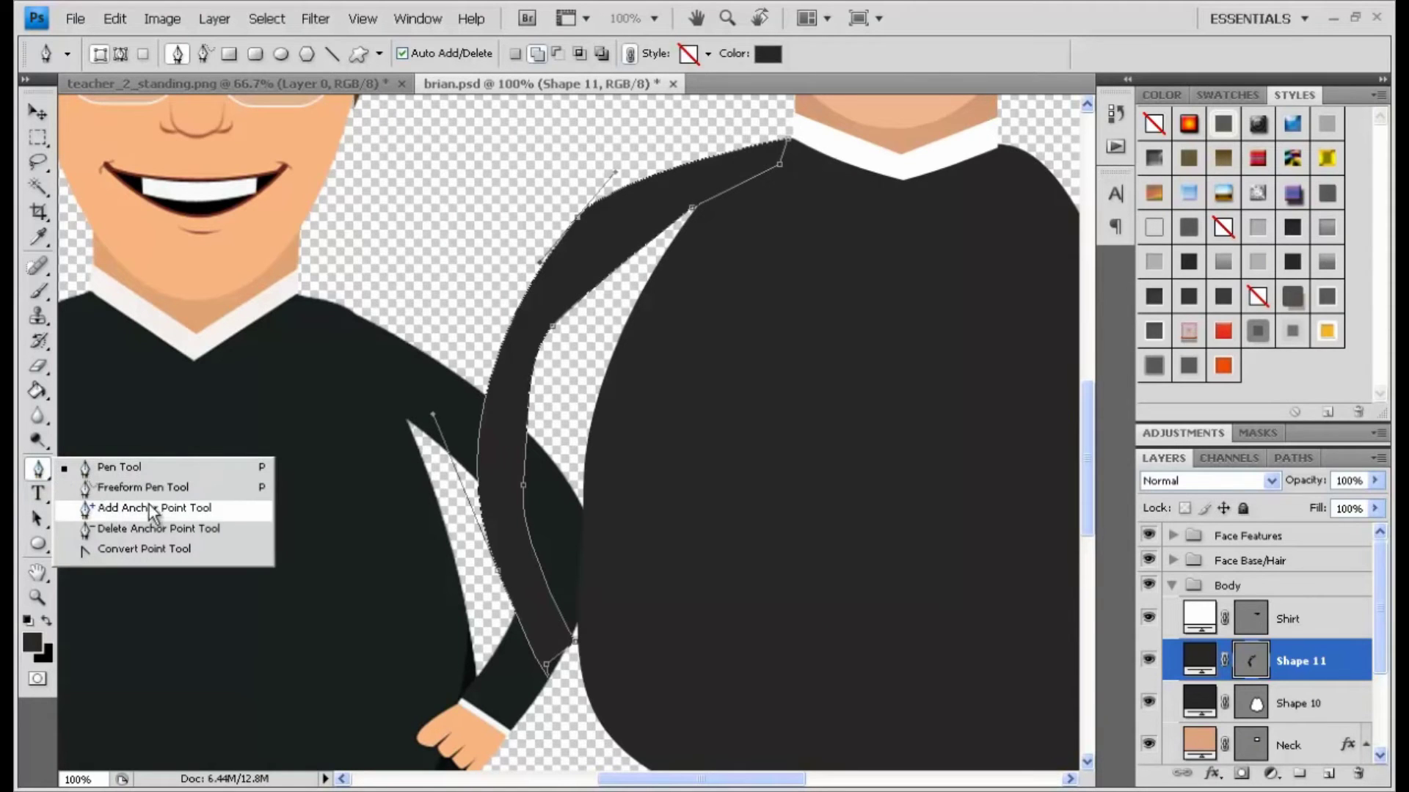
left_click(151, 508)
left_click(571, 310)
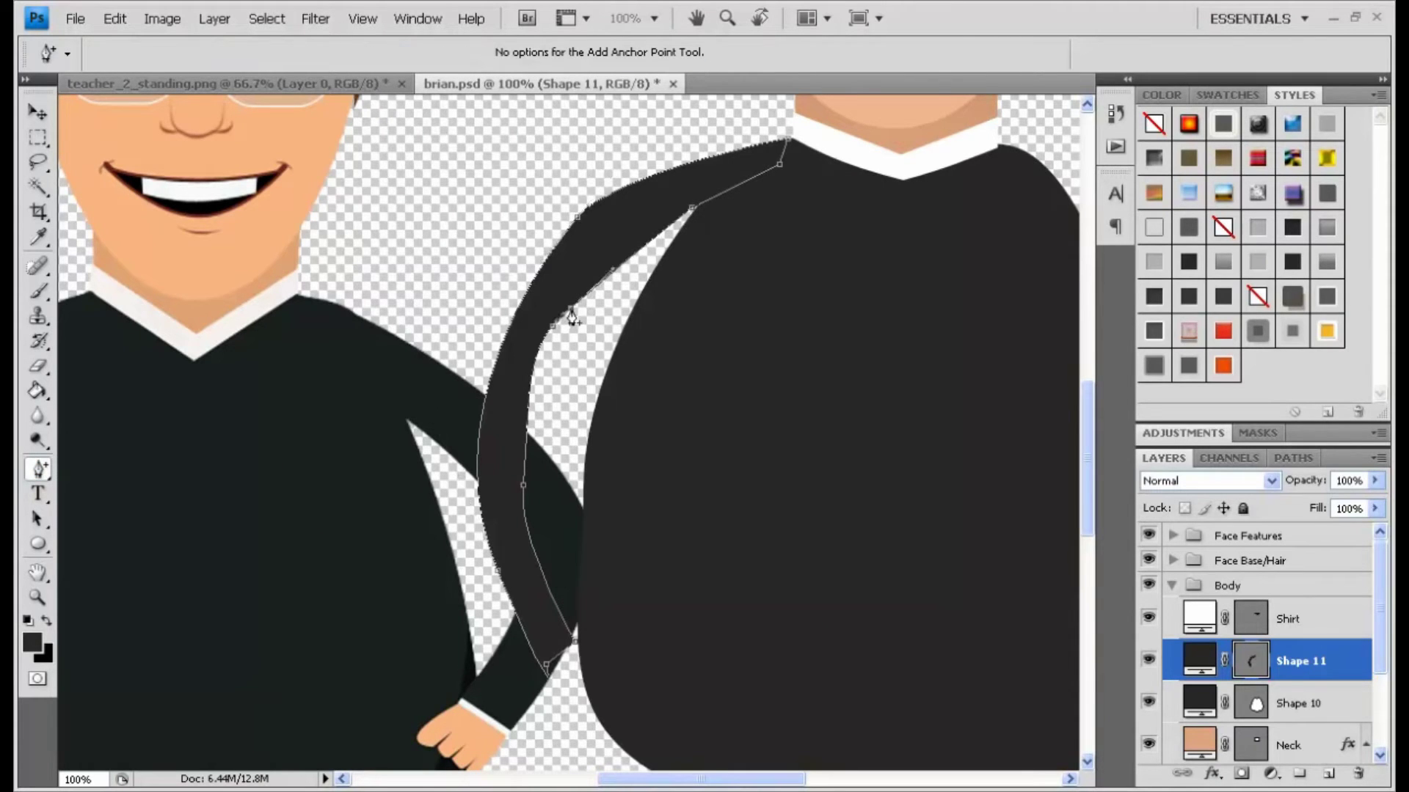
right_click(550, 326)
left_click(575, 339)
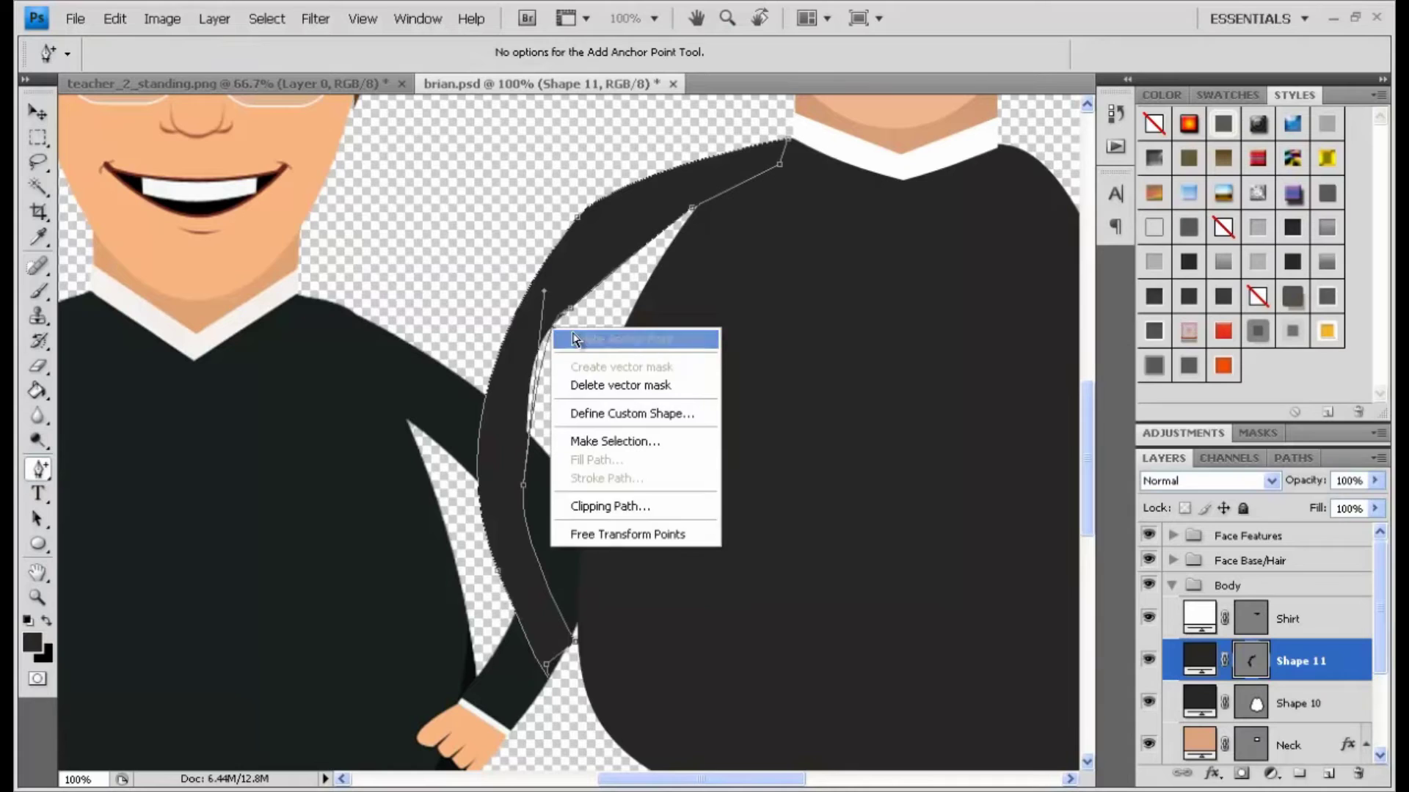
right_click(570, 309)
left_click(592, 323)
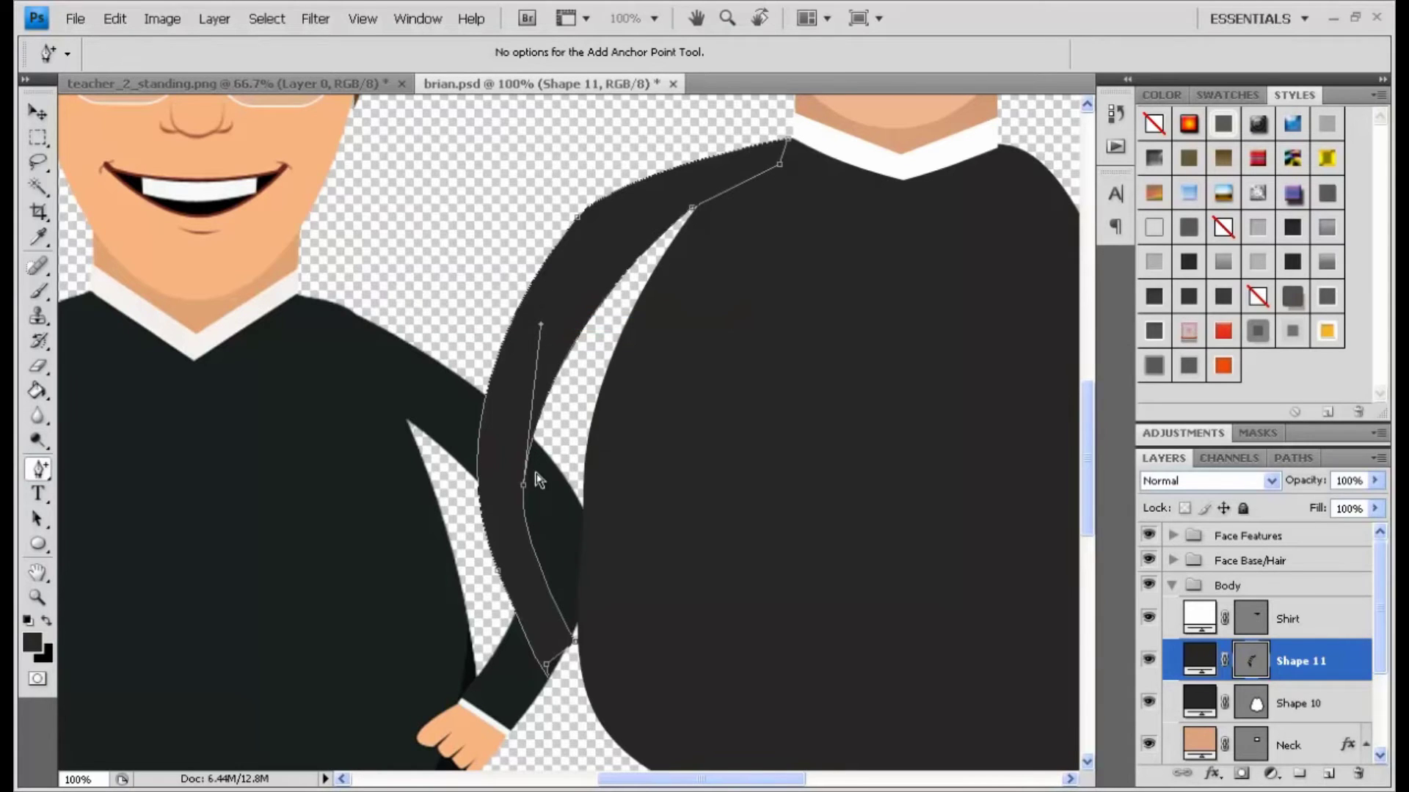
right_click(524, 490)
left_click(548, 500)
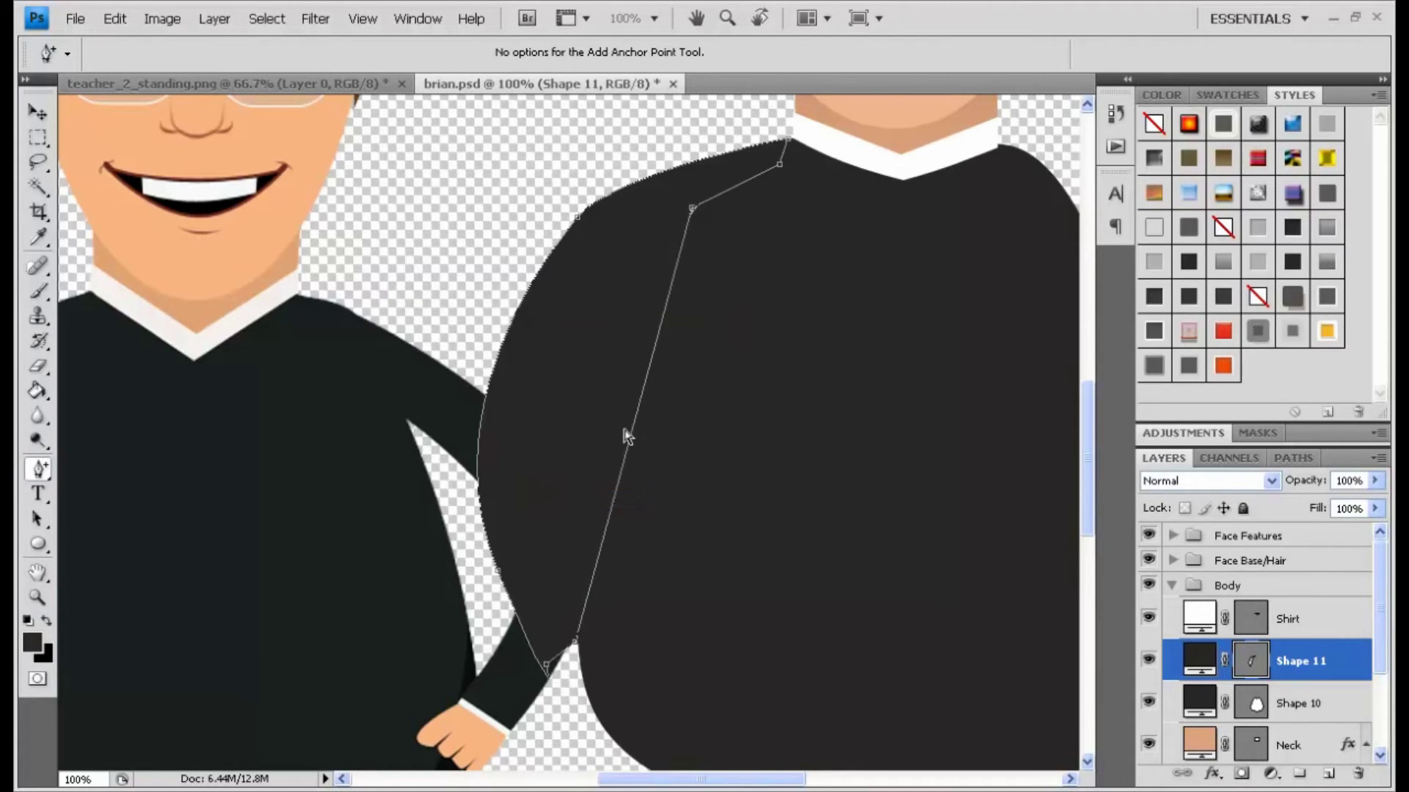
left_click_drag(629, 444, 543, 387)
Delete the upper anchor point on the sleeve's outer edge, reshape that curve, and lower the two underarm points slightly
right_click(579, 218)
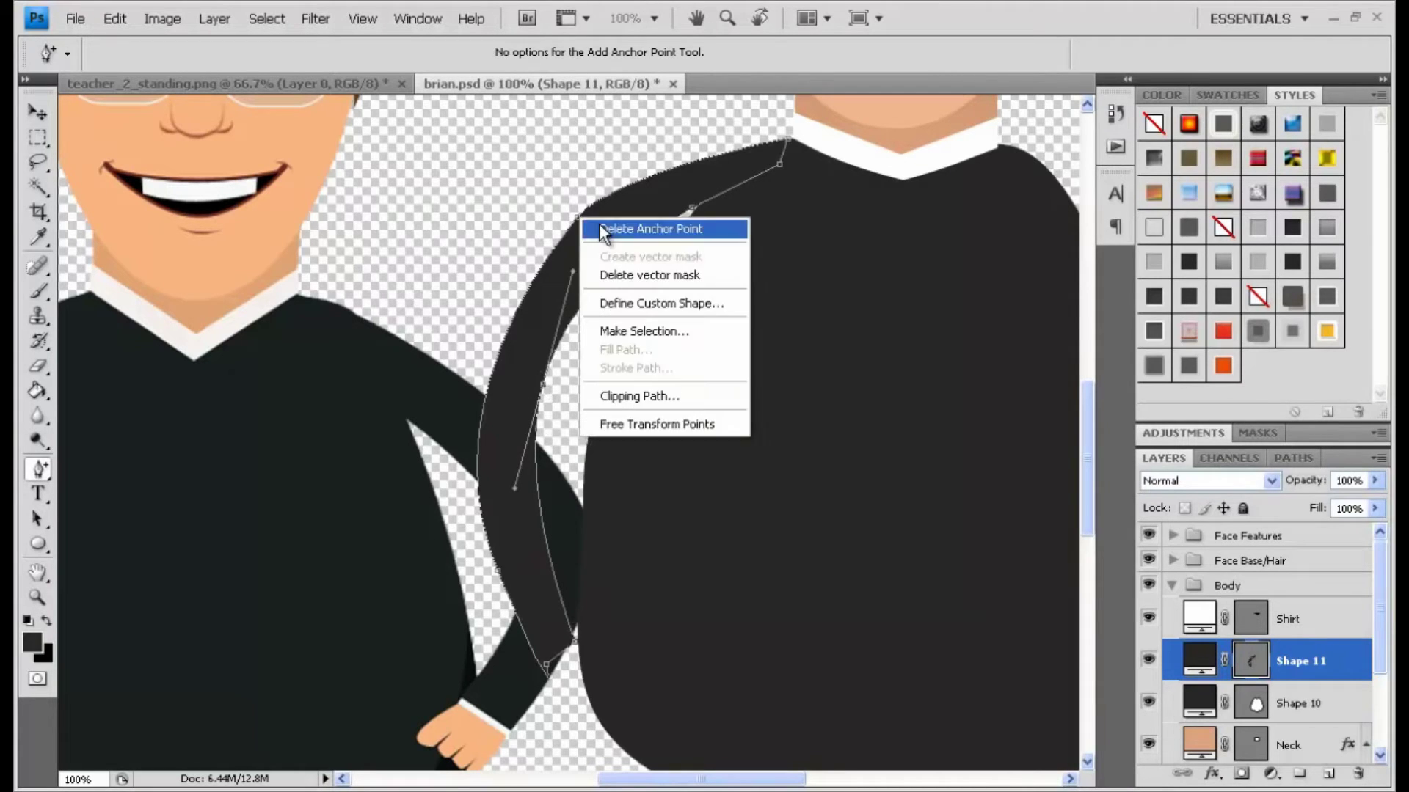
left_click(600, 228)
left_click_drag(537, 367, 531, 298)
left_click_drag(779, 164, 786, 178)
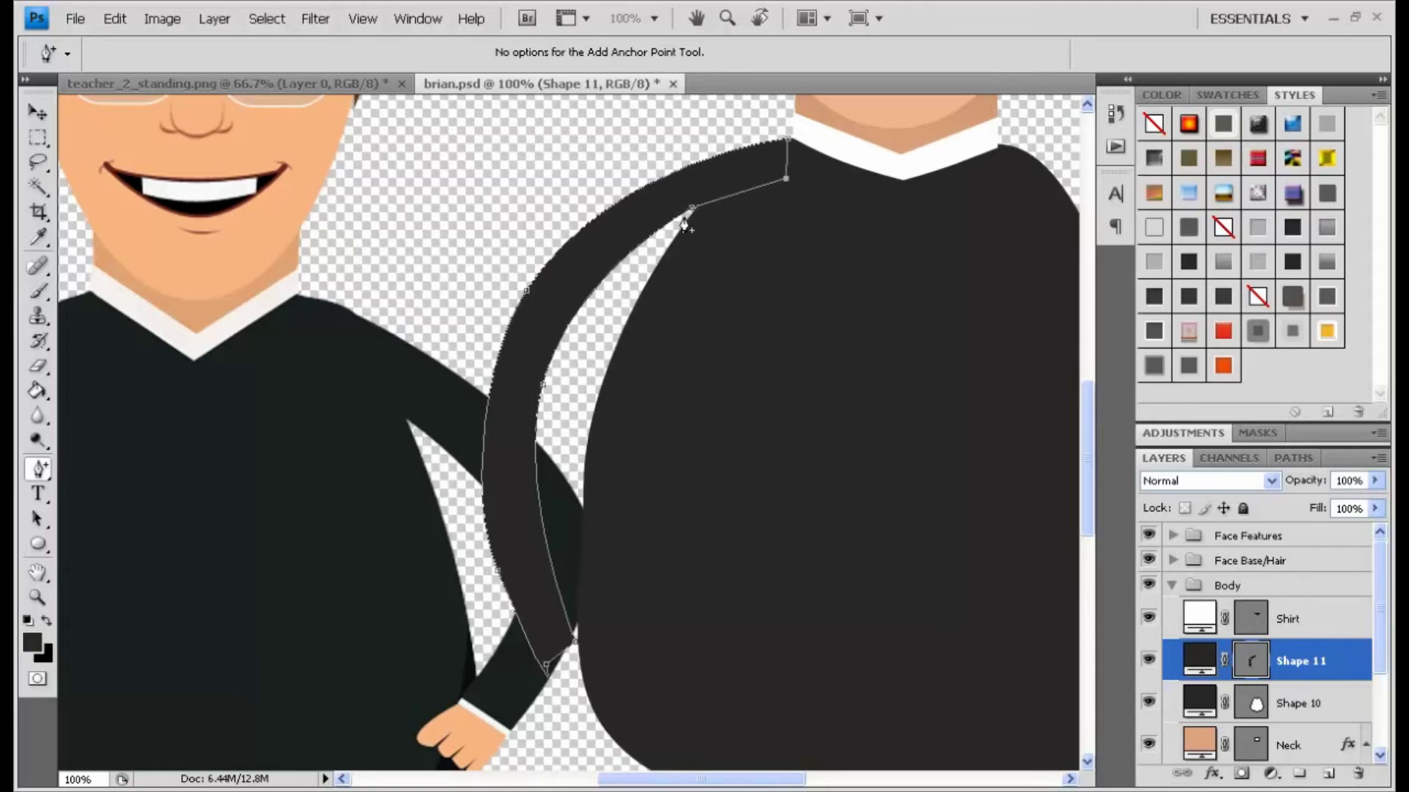
left_click_drag(693, 208, 694, 218)
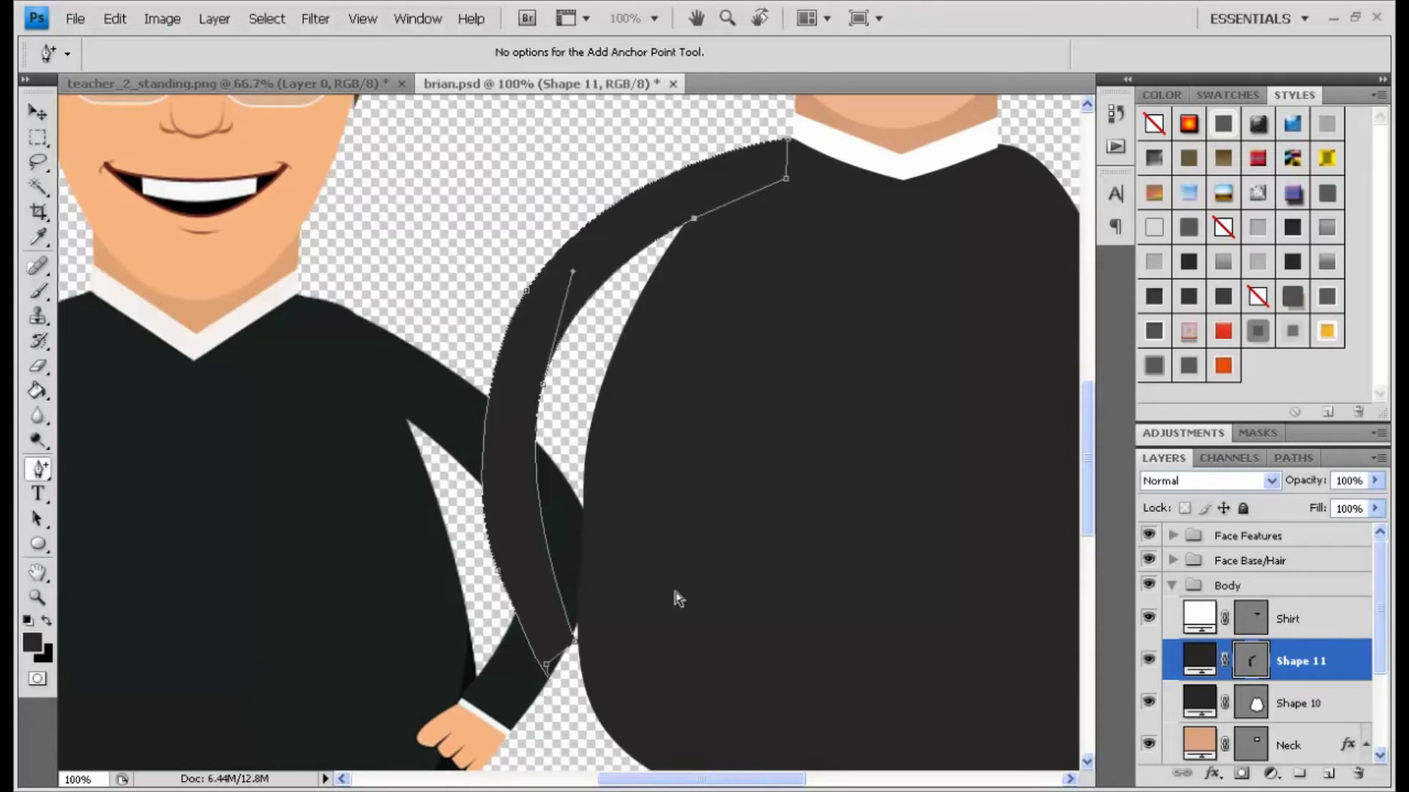
key("ctrl+minus")
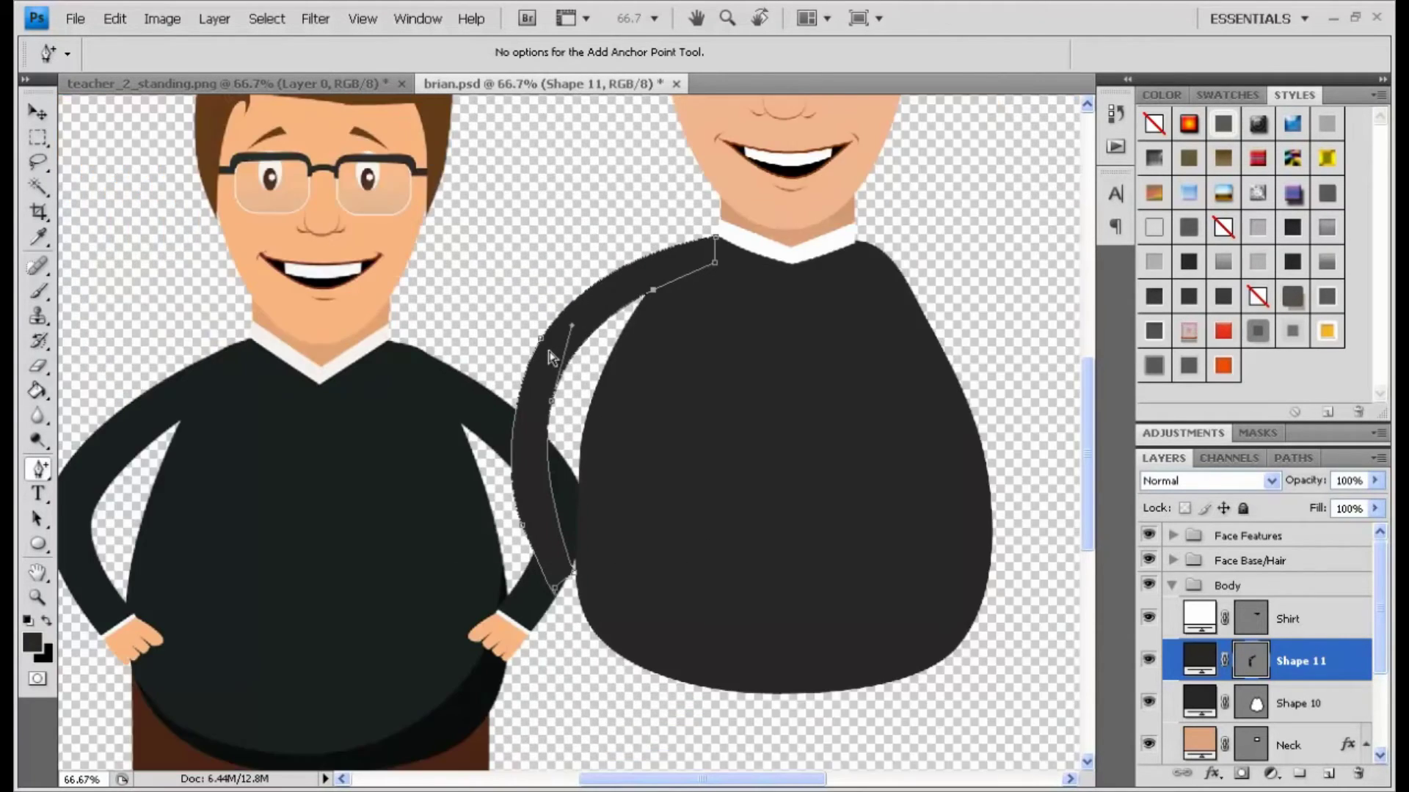
key("ctrl+minus")
key("ctrl+plus")
key("ctrl+minus")
Create a layer group named Arms inside the Body group and move the sleeve shape layer into it
left_click(1310, 625)
left_click(1307, 664)
left_click(1298, 773)
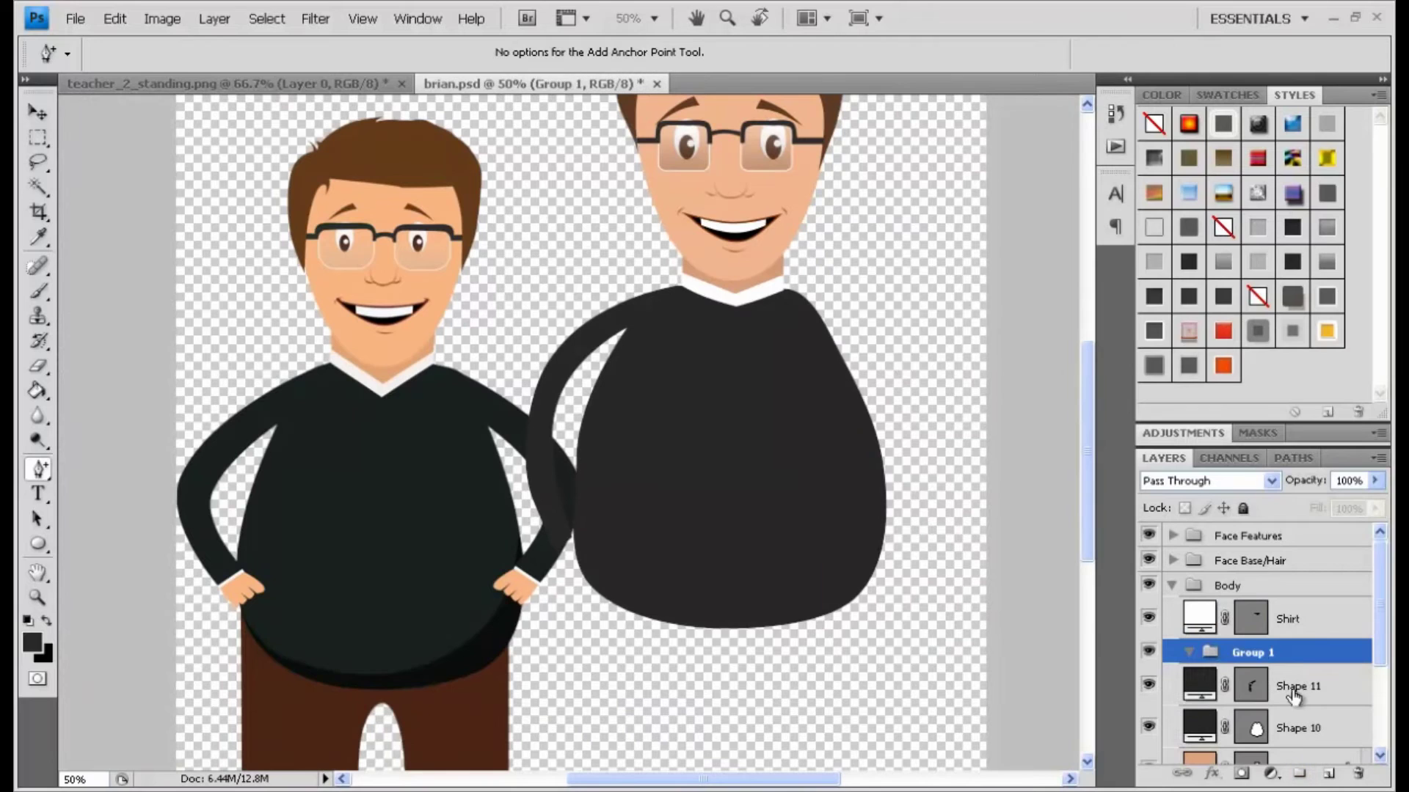
double_click(1256, 653)
type("Arms")
key("Return")
left_click_drag(1295, 686, 1289, 652)
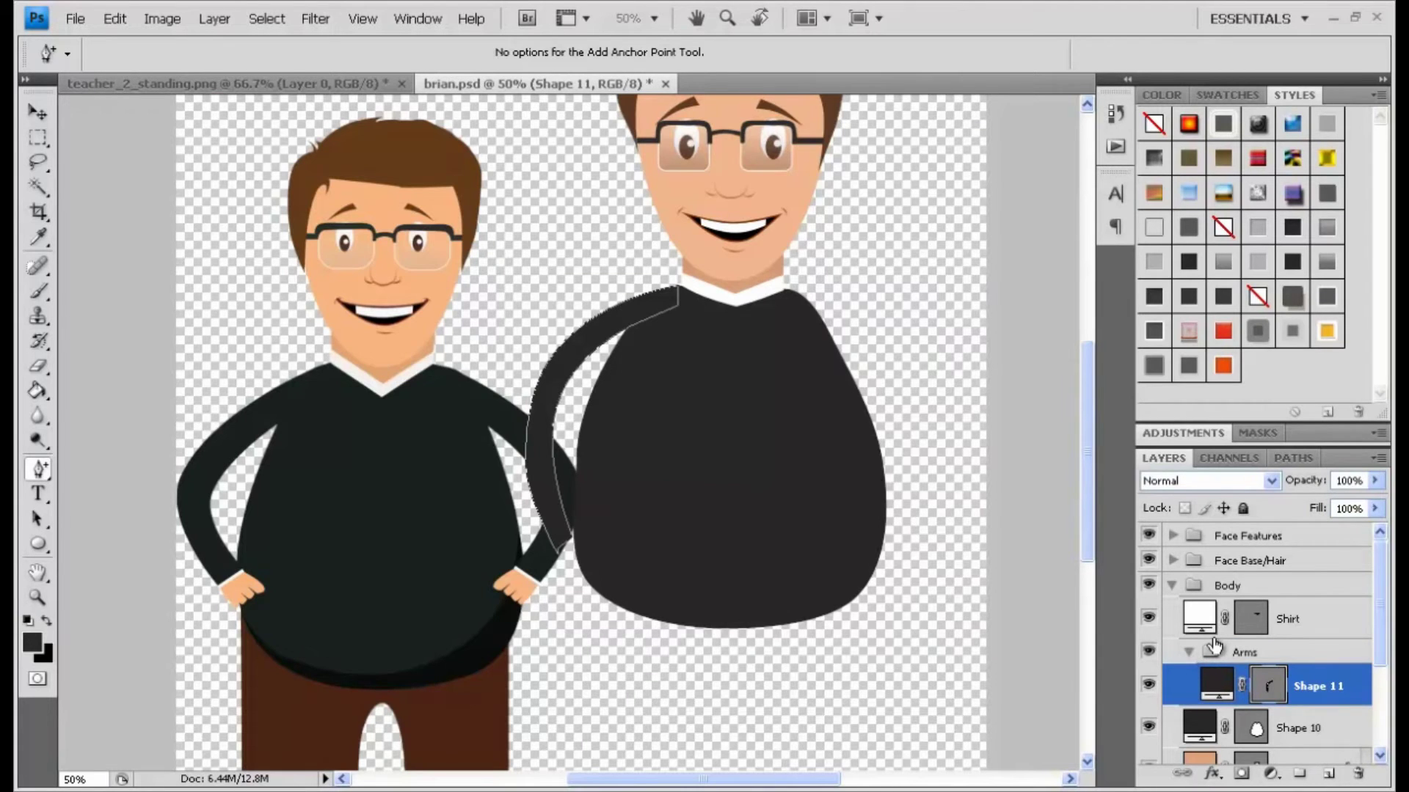
Hide the brian reference layer and activate the sleeve shape's vector mask for editing at the wrist
key("ctrl+plus")
left_click_drag(330, 604, 414, 439)
scroll(752, 532, "up", 3)
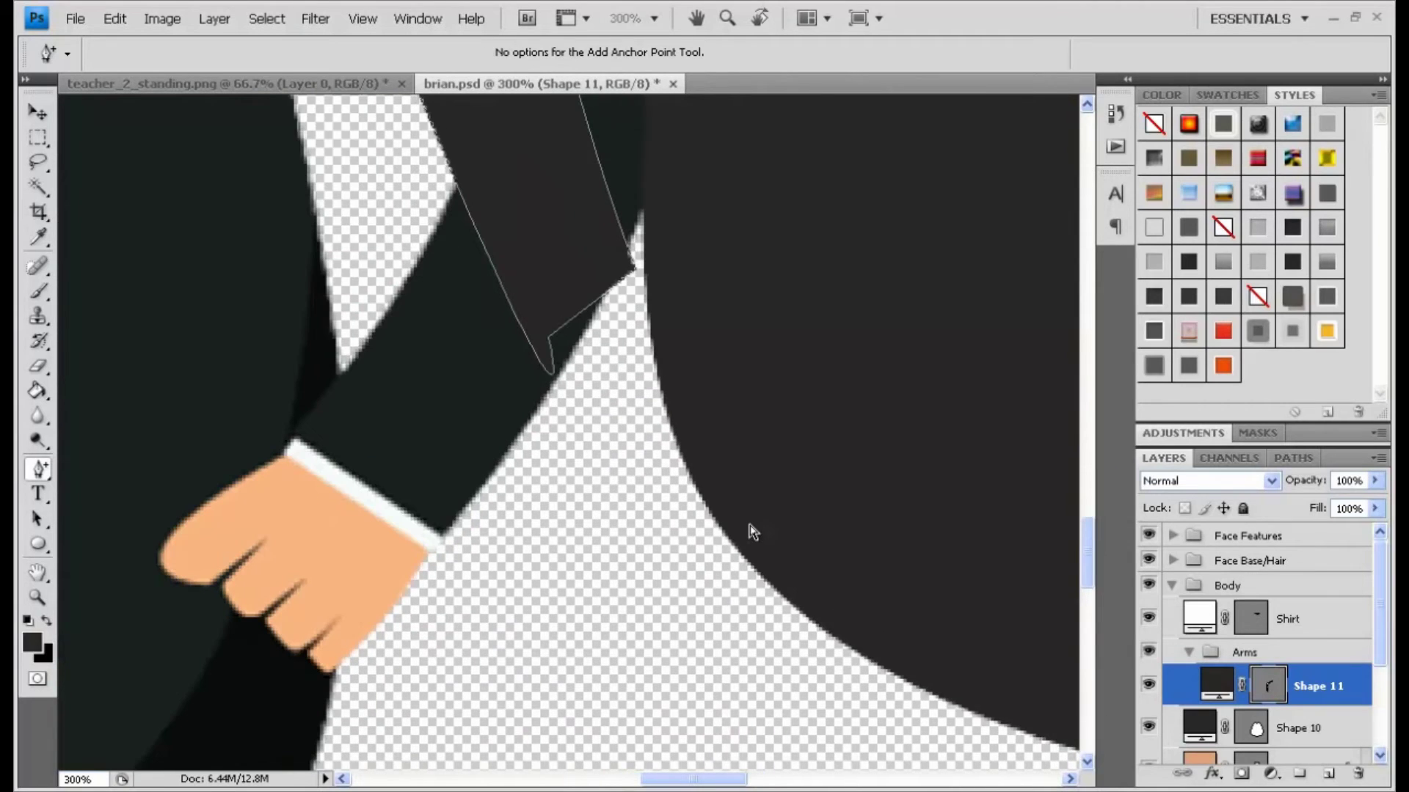
left_click(1270, 686)
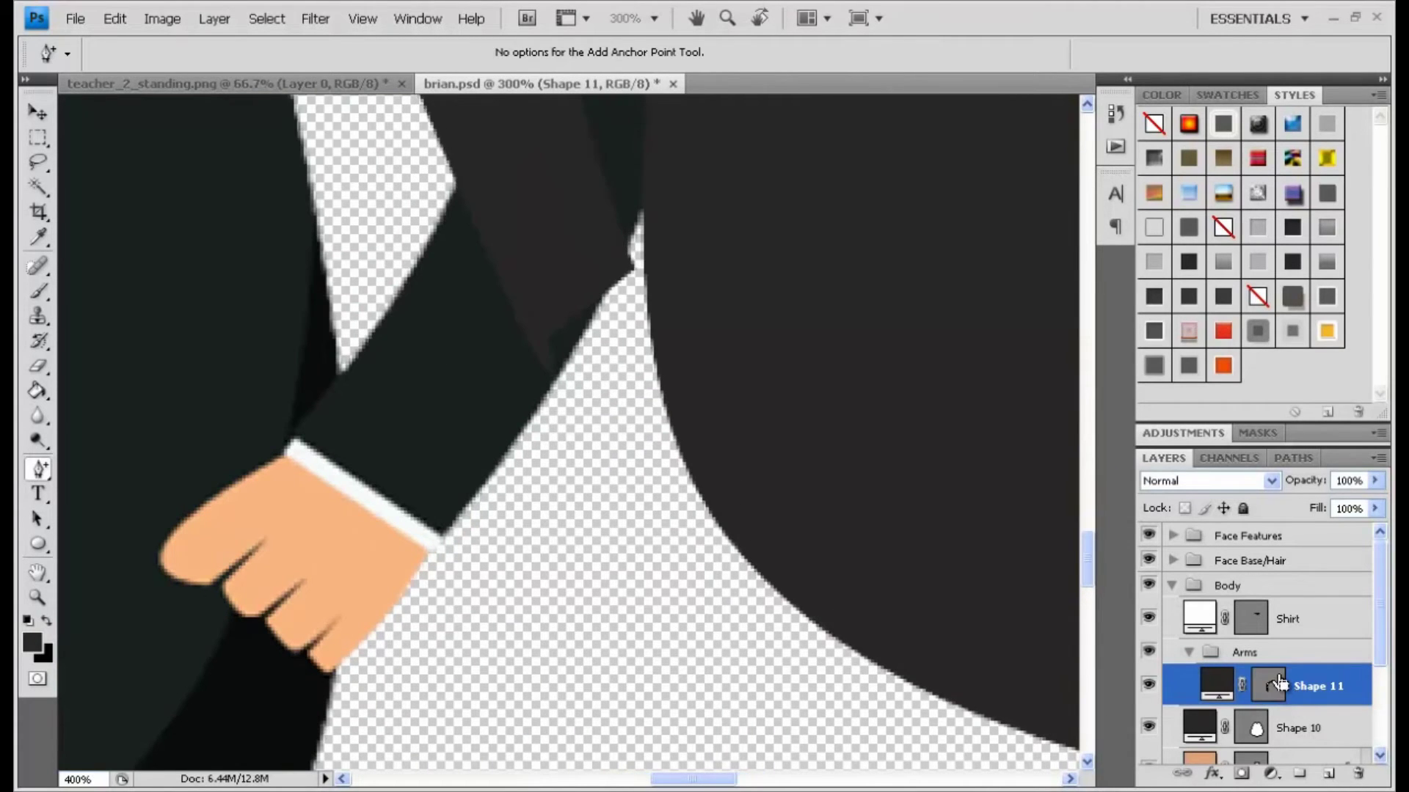
key("ctrl+plus")
scroll(1378, 670, "down", 3)
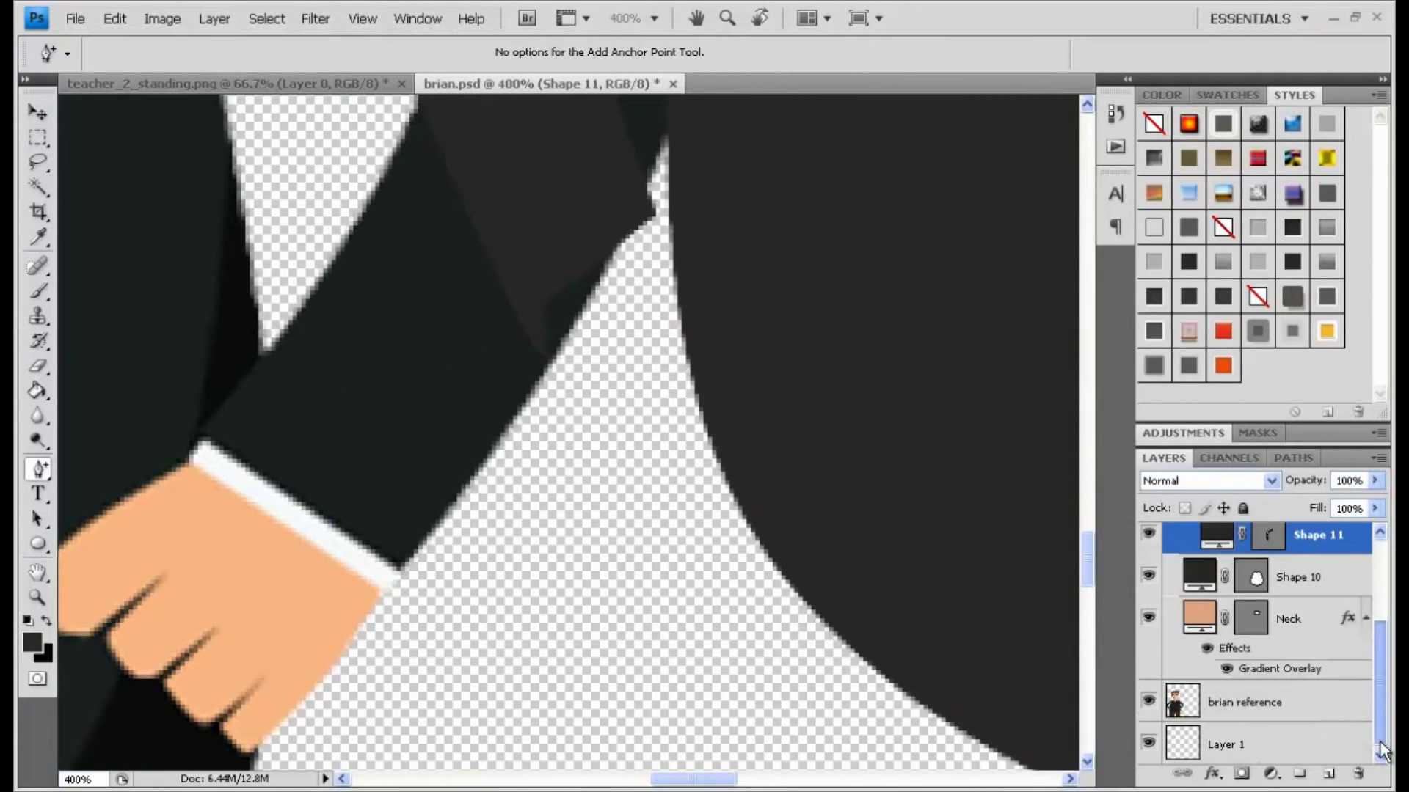
left_click(1149, 702)
scroll(569, 242, "up", 2)
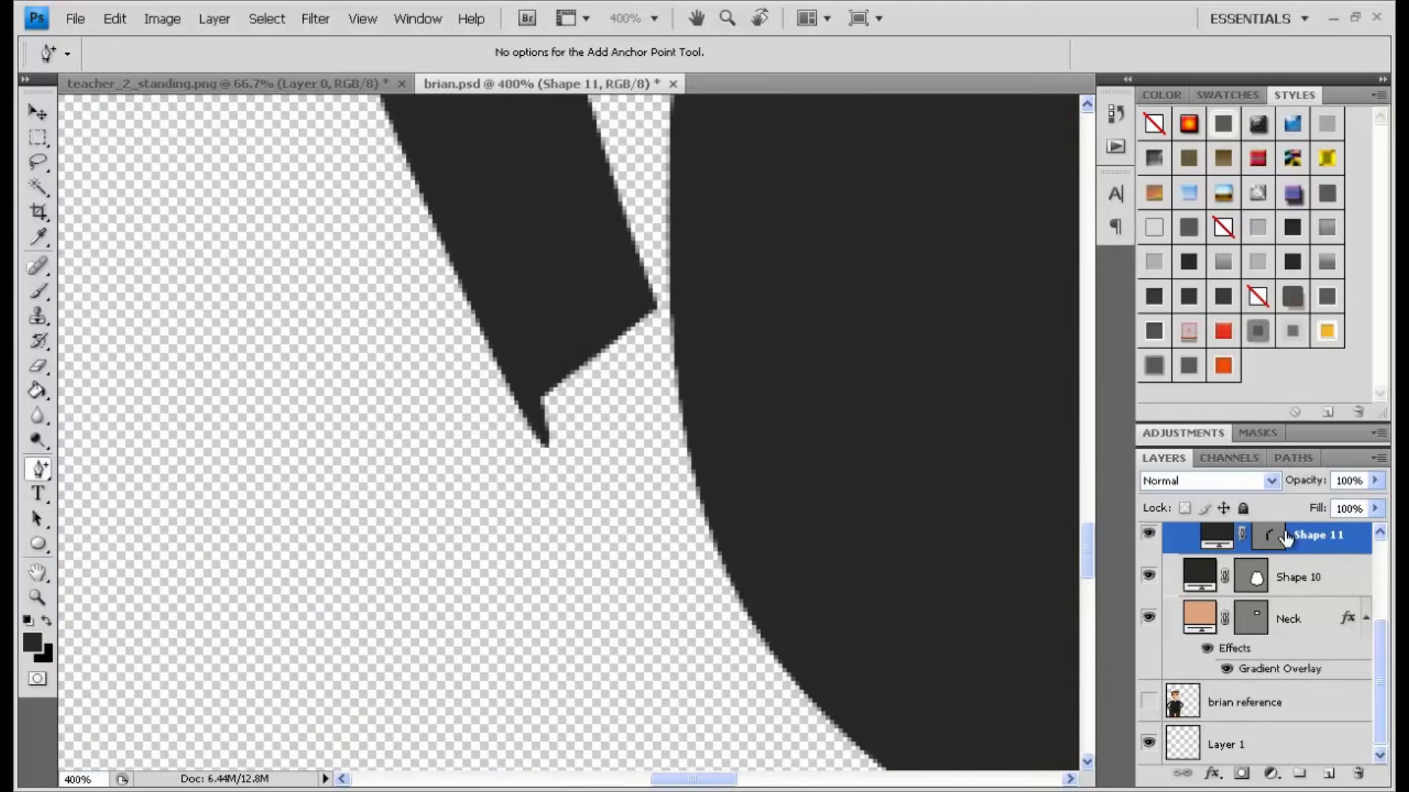
left_click(1284, 538)
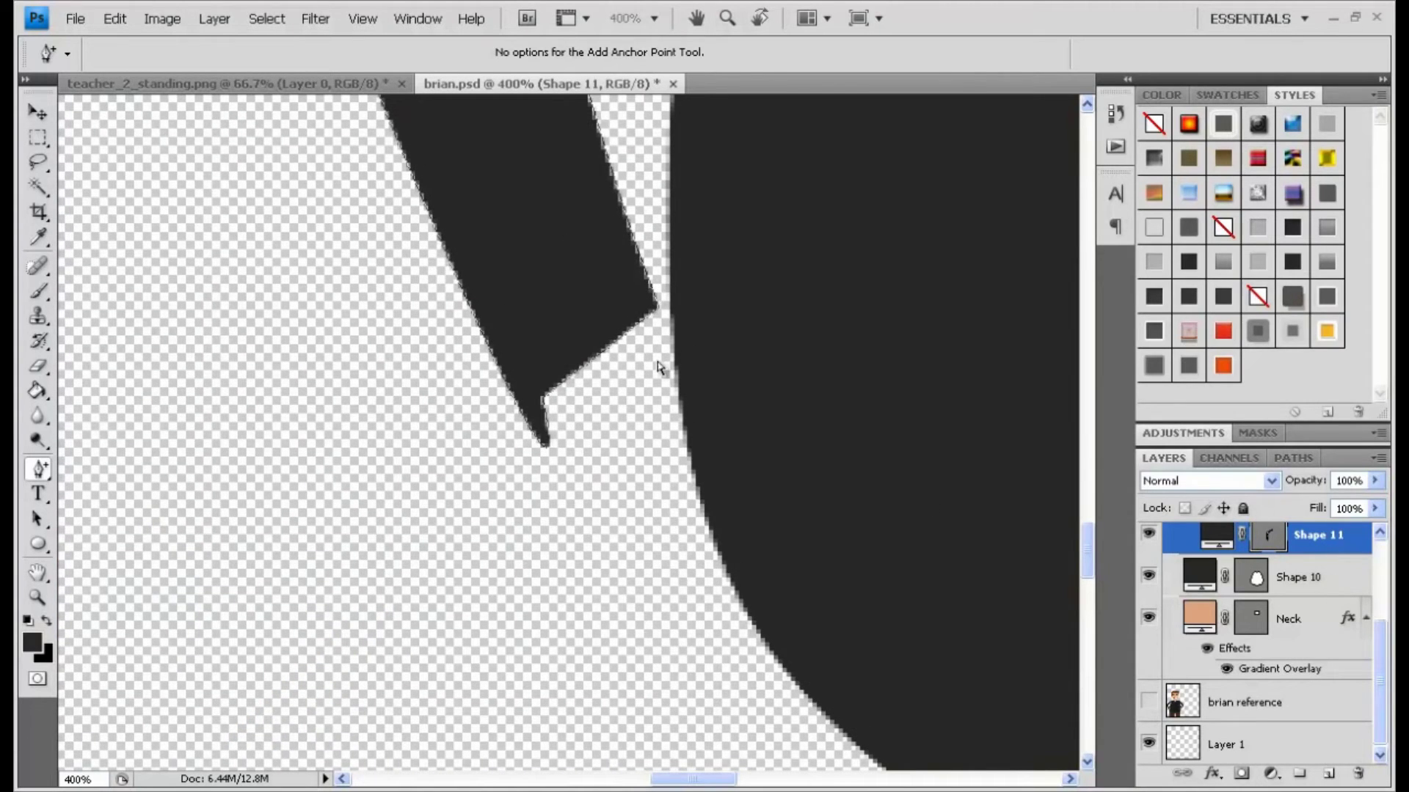
Pull the stray tip at the sleeve's wrist end up to the neighbouring corner to remove the spike
right_click(577, 370)
left_click(604, 382)
key("ctrl+plus")
key("ctrl+plus")
key("ctrl+plus")
key("ctrl+plus")
key("ctrl+plus")
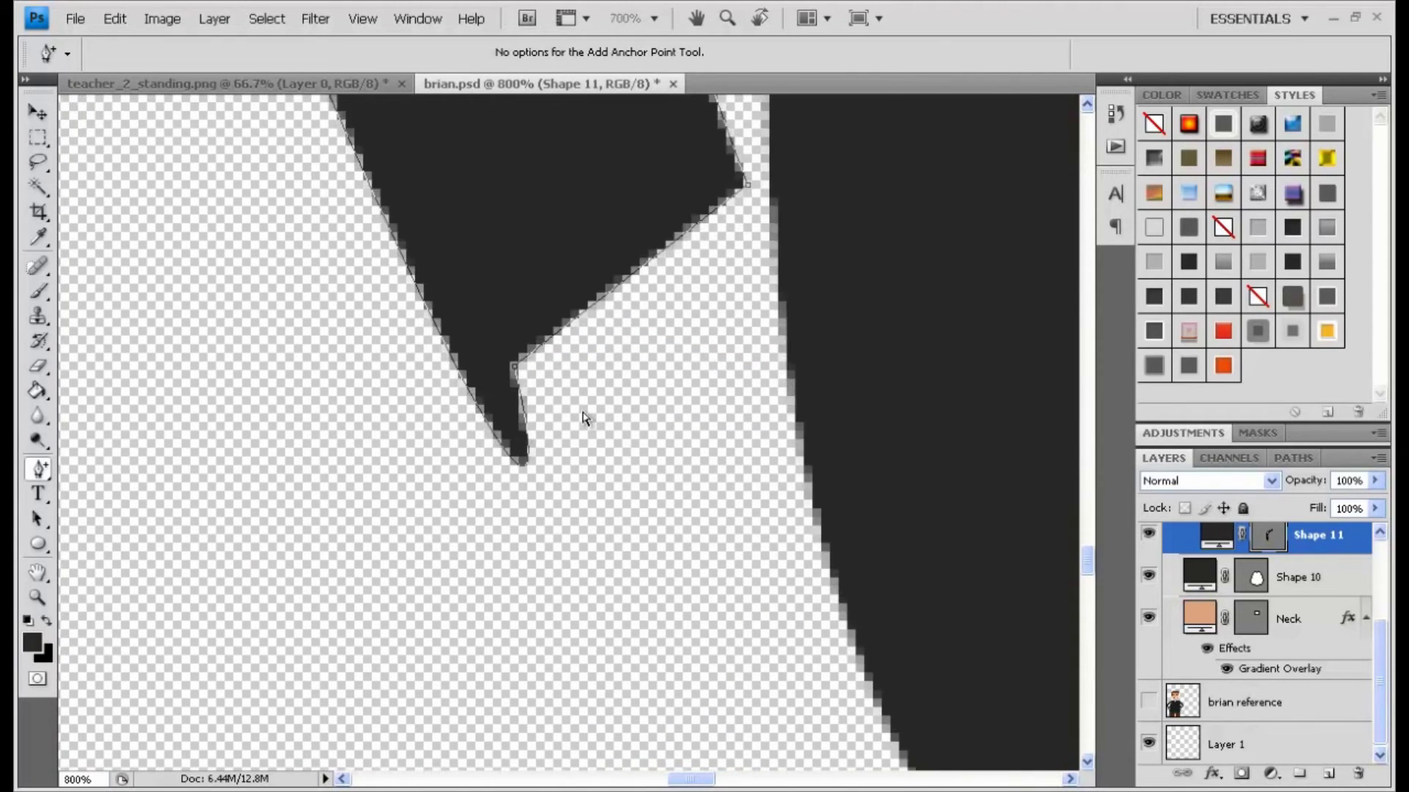
left_click(504, 485)
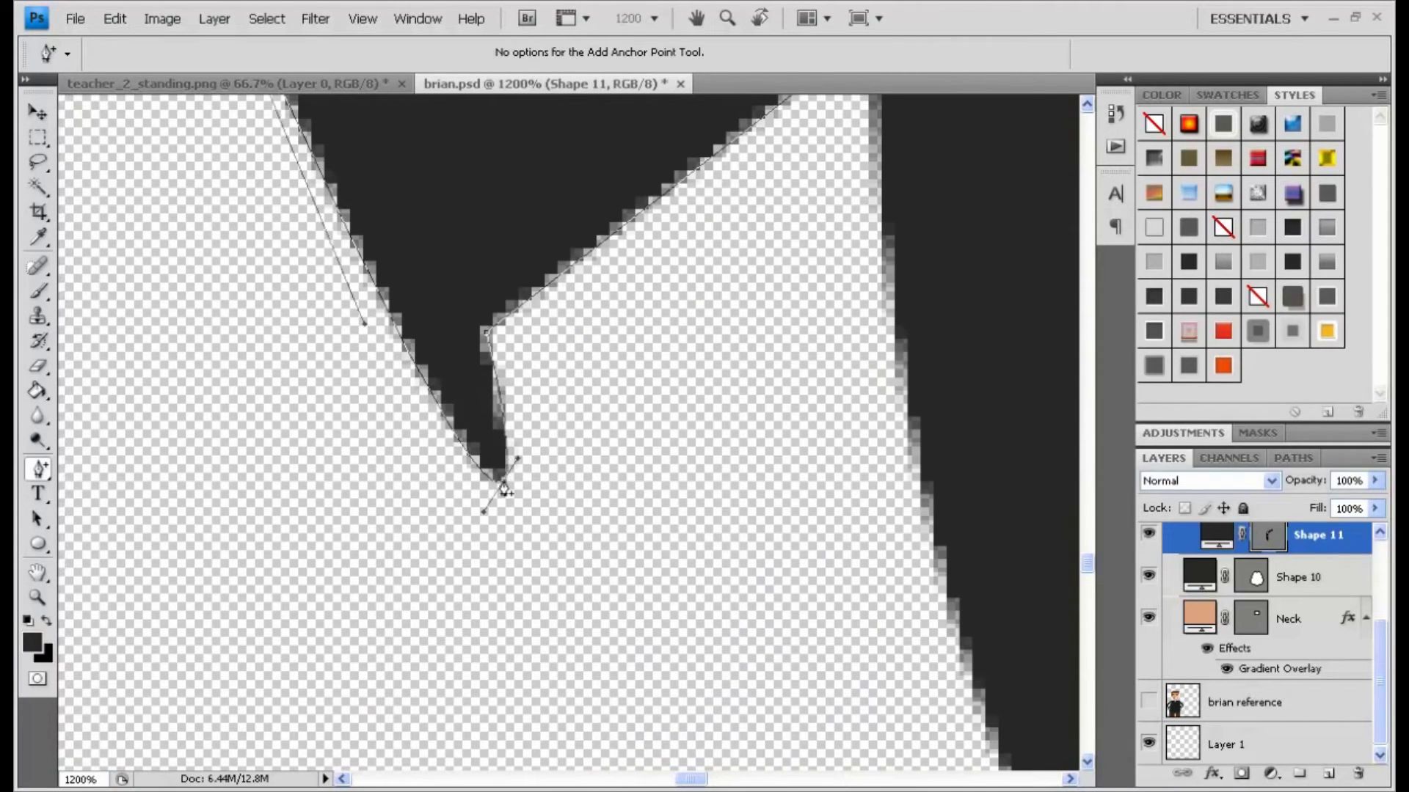
left_click_drag(504, 488, 477, 336)
Examine the sleeve's overall shape beside the torso and inspect its wrist end up close
scroll(764, 330, "down", 6)
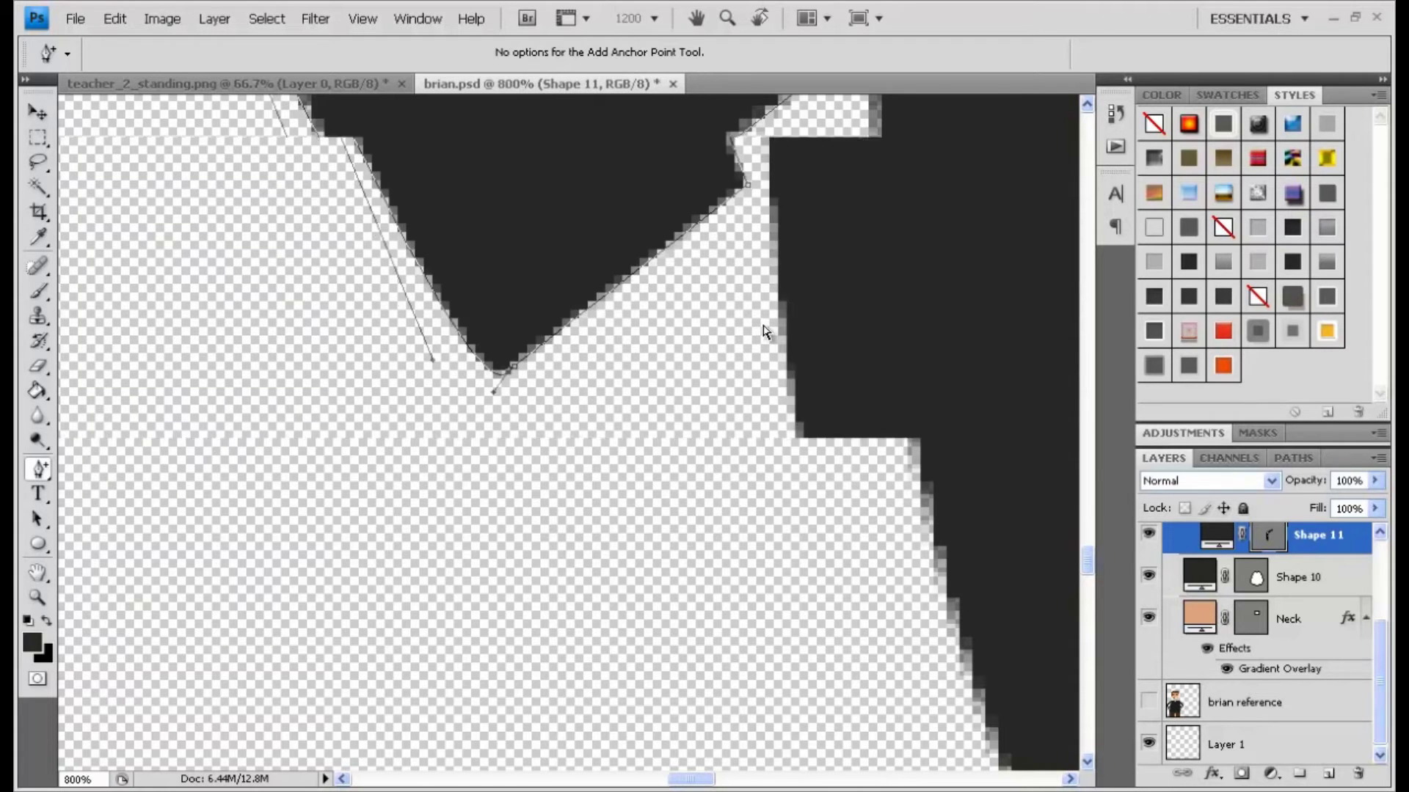
scroll(763, 330, "down", 5)
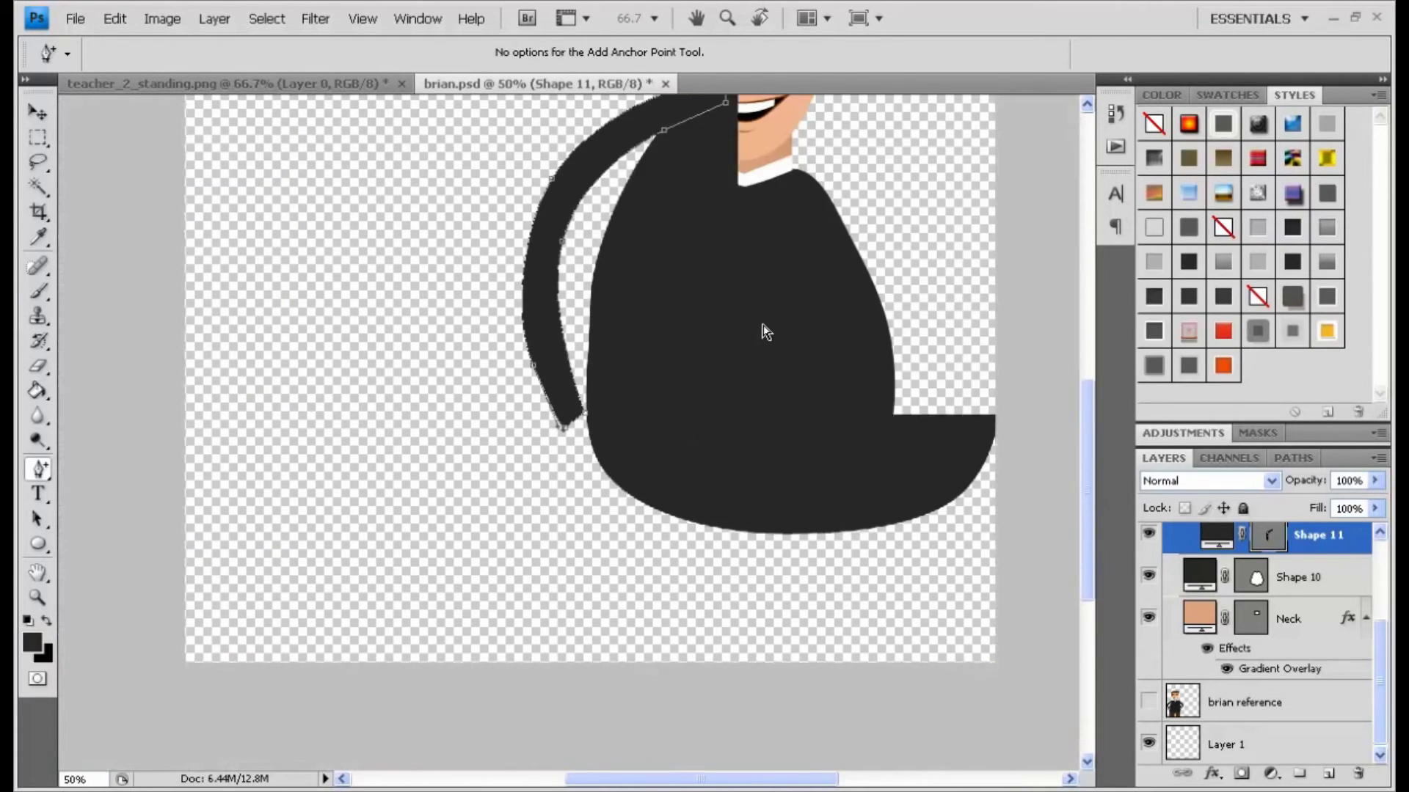
scroll(764, 331, "up", 4)
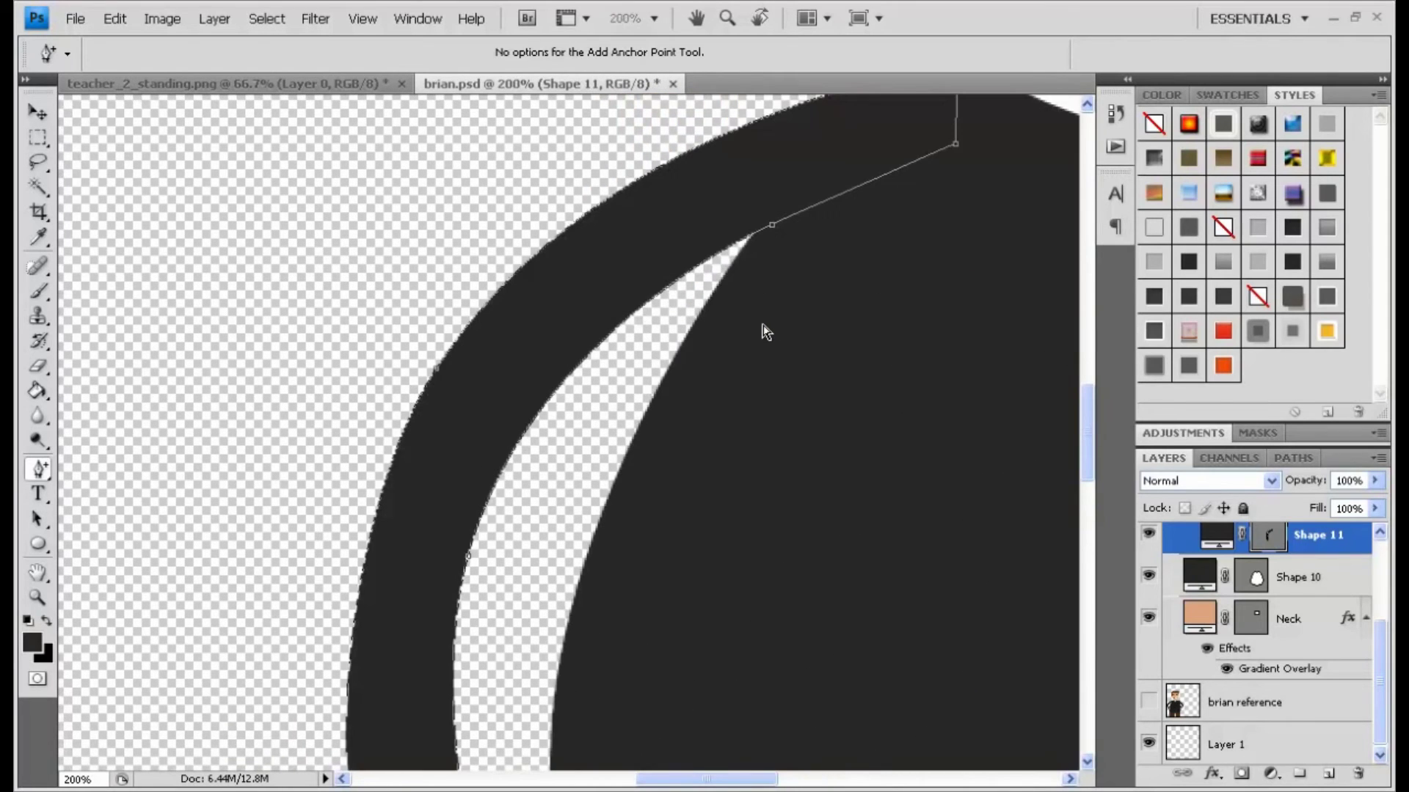
left_click_drag(1088, 440, 1083, 566)
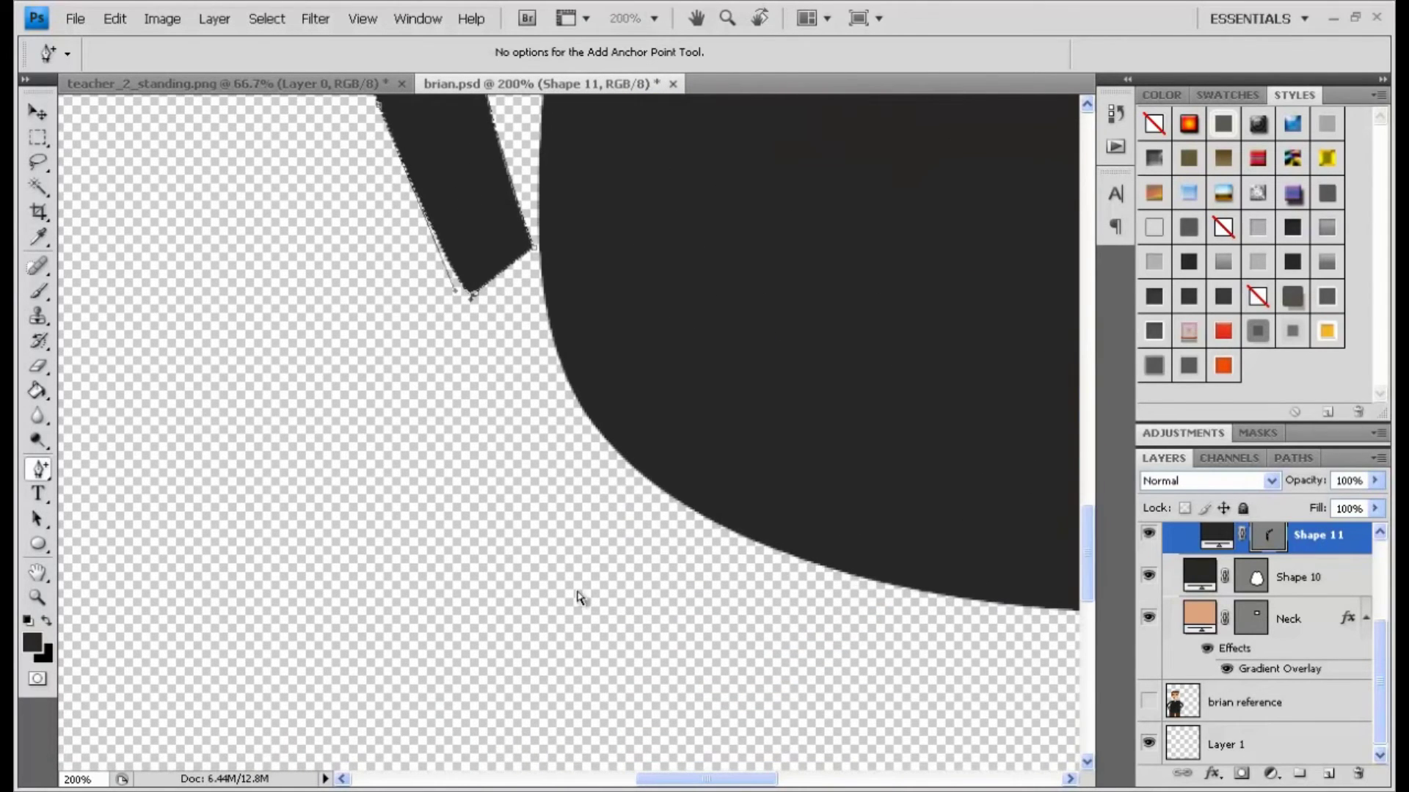
scroll(558, 551, "up", 1)
scroll(559, 552, "up", 1)
left_click_drag(486, 202, 542, 465)
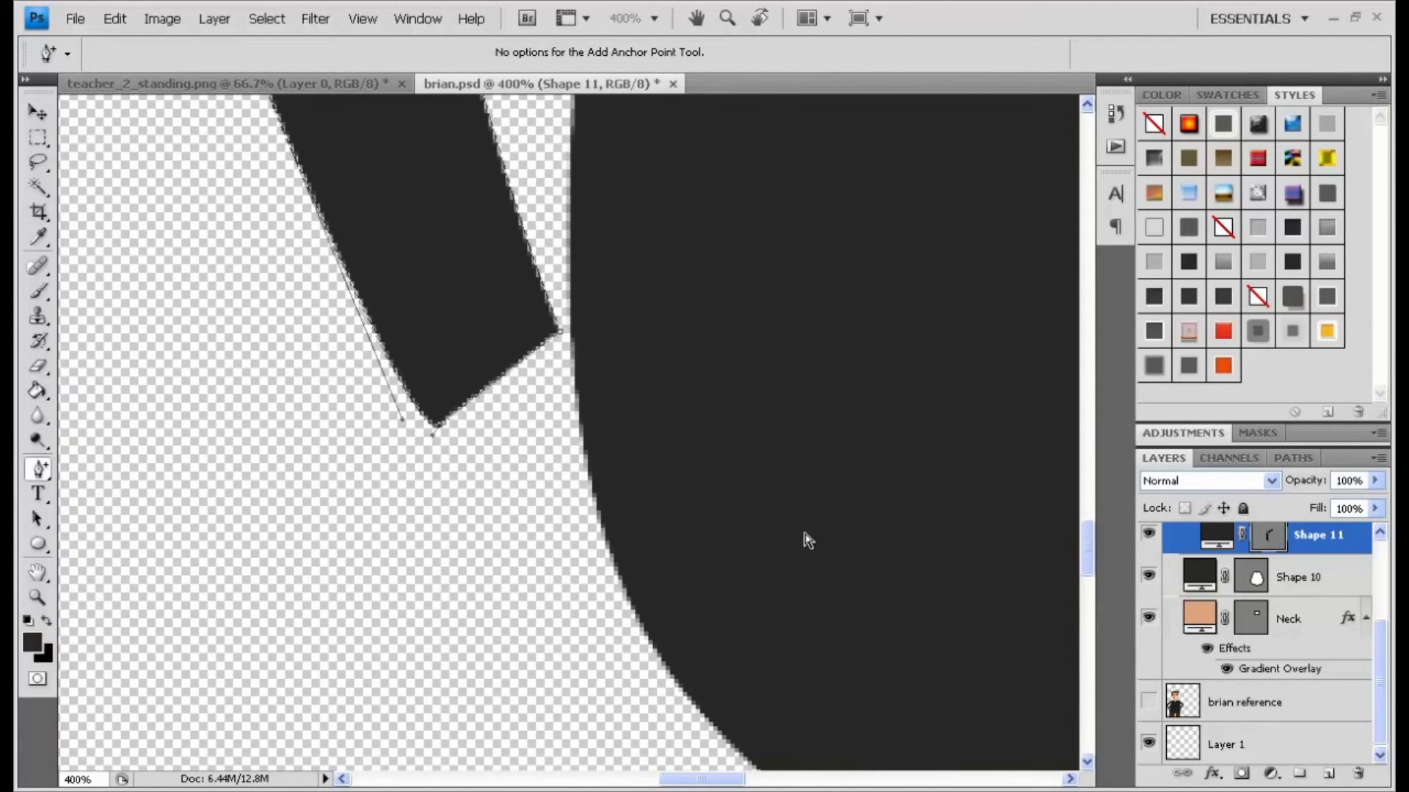
left_click_drag(826, 475, 807, 541)
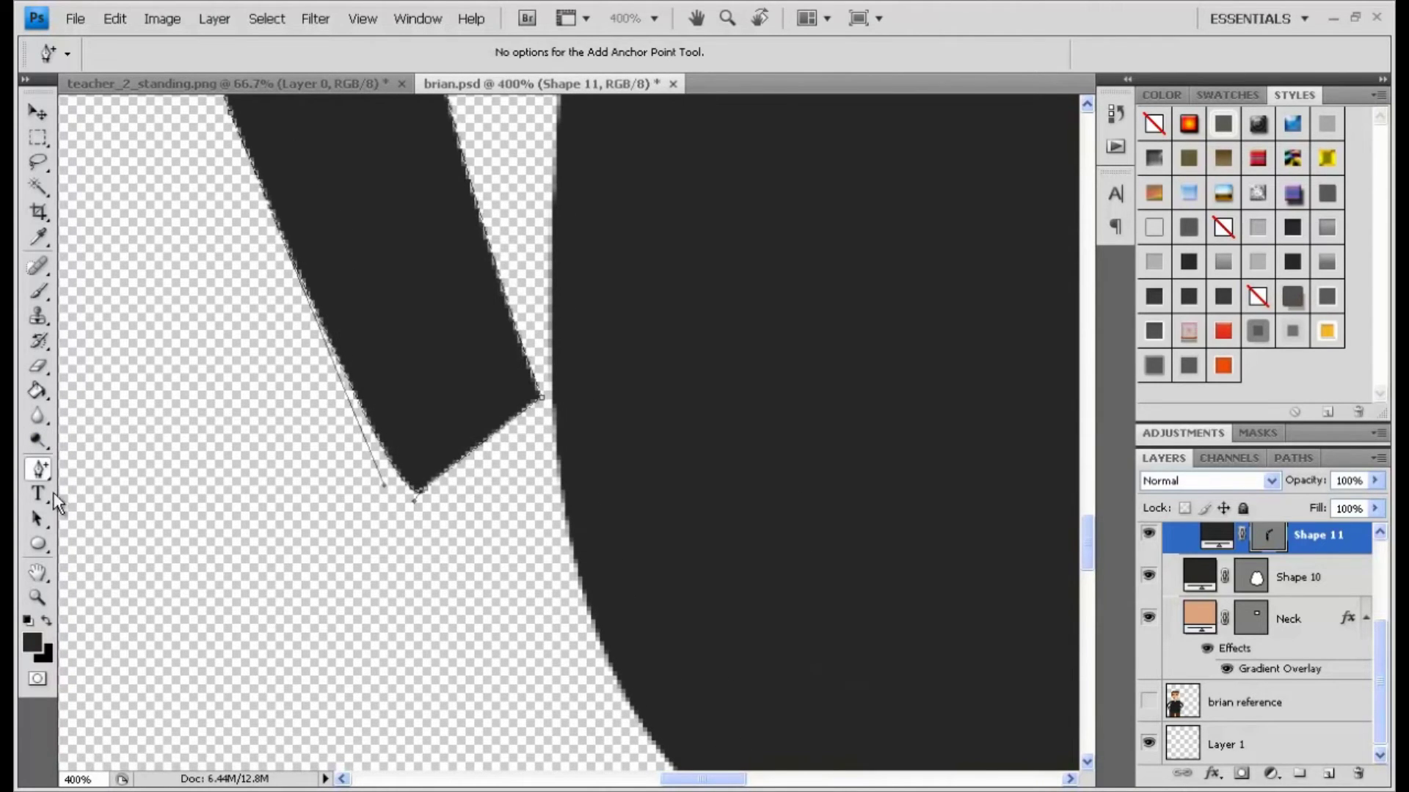
Activate the Pen tool and set the foreground colour to the skin tone daa17b sampled from the neck
right_click(40, 471)
left_click(96, 466)
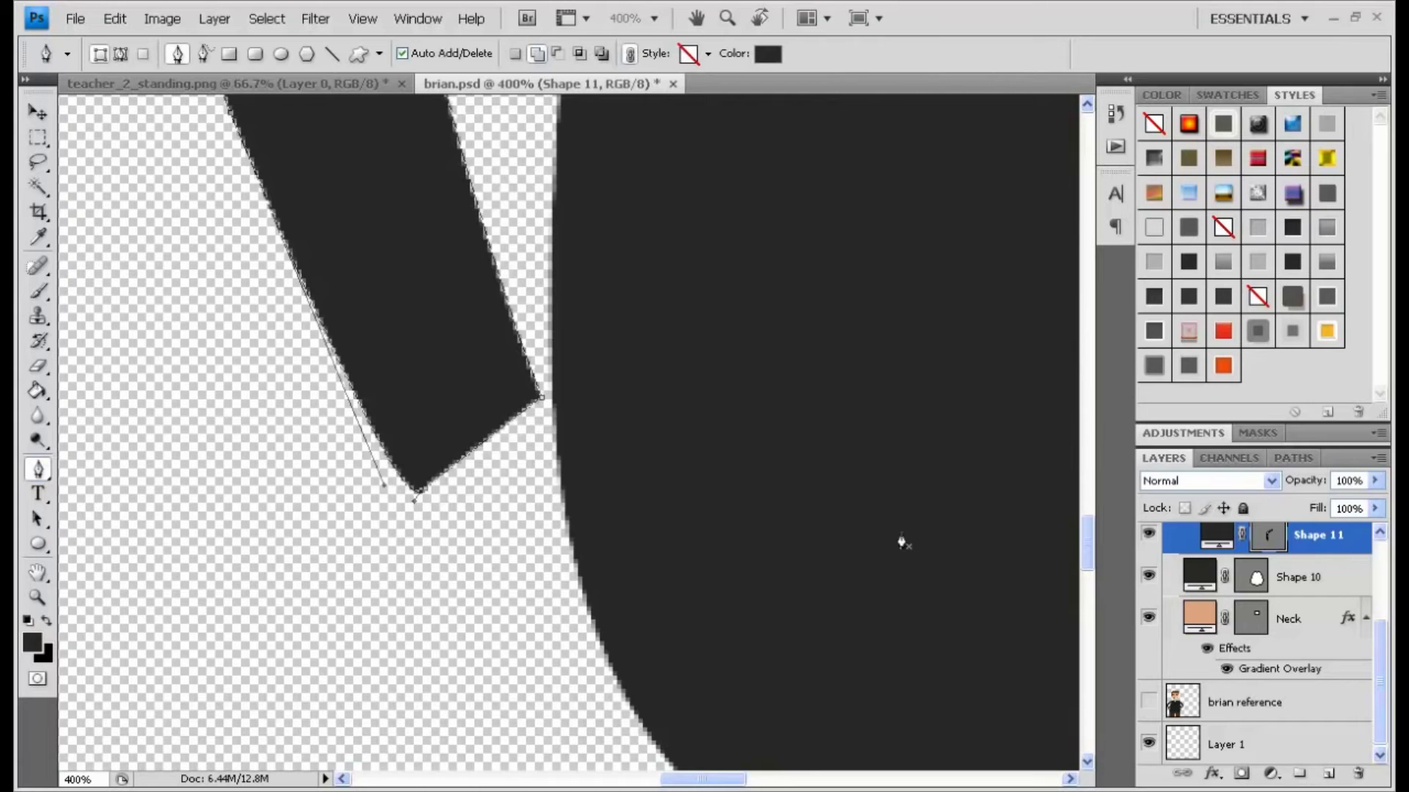
left_click_drag(1086, 543, 1086, 396)
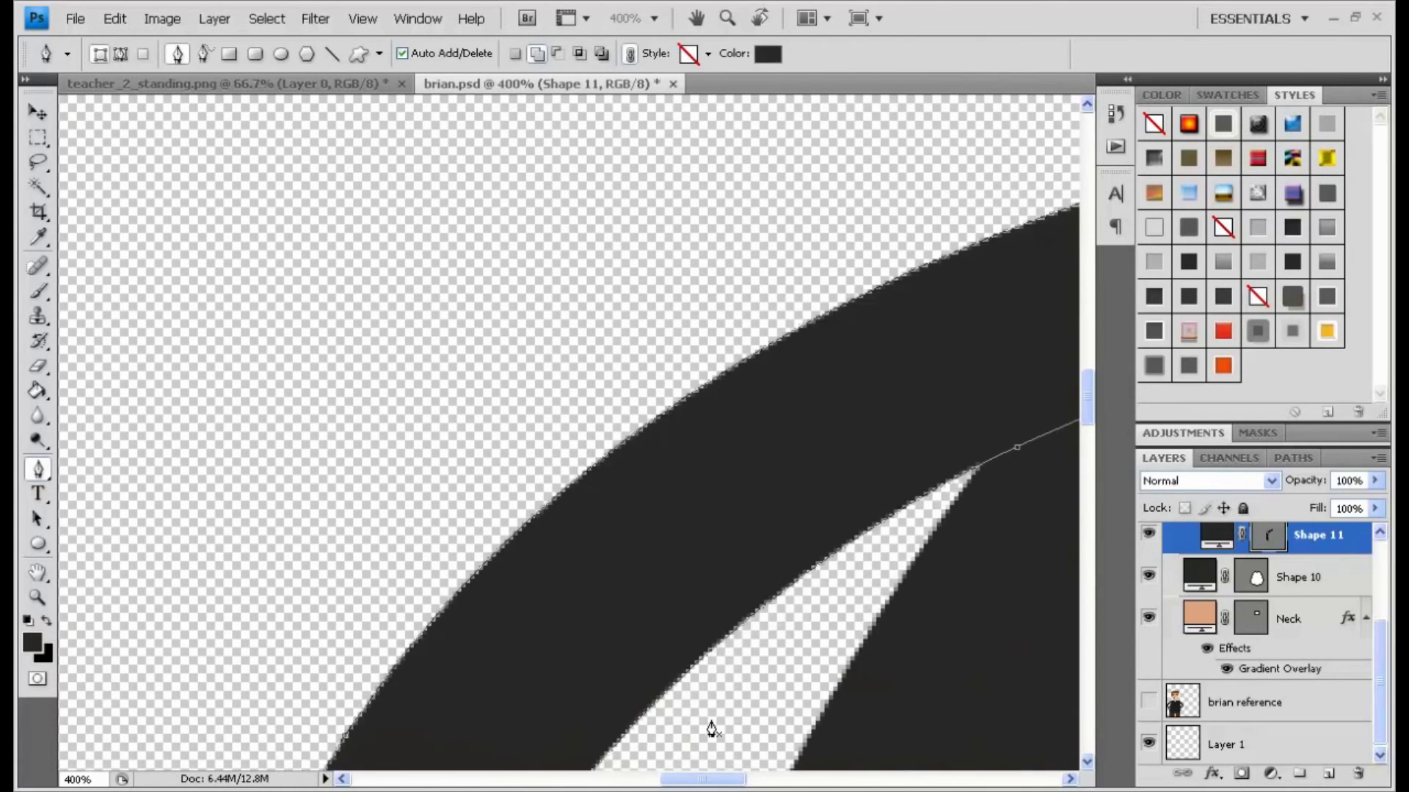
left_click_drag(703, 779, 776, 779)
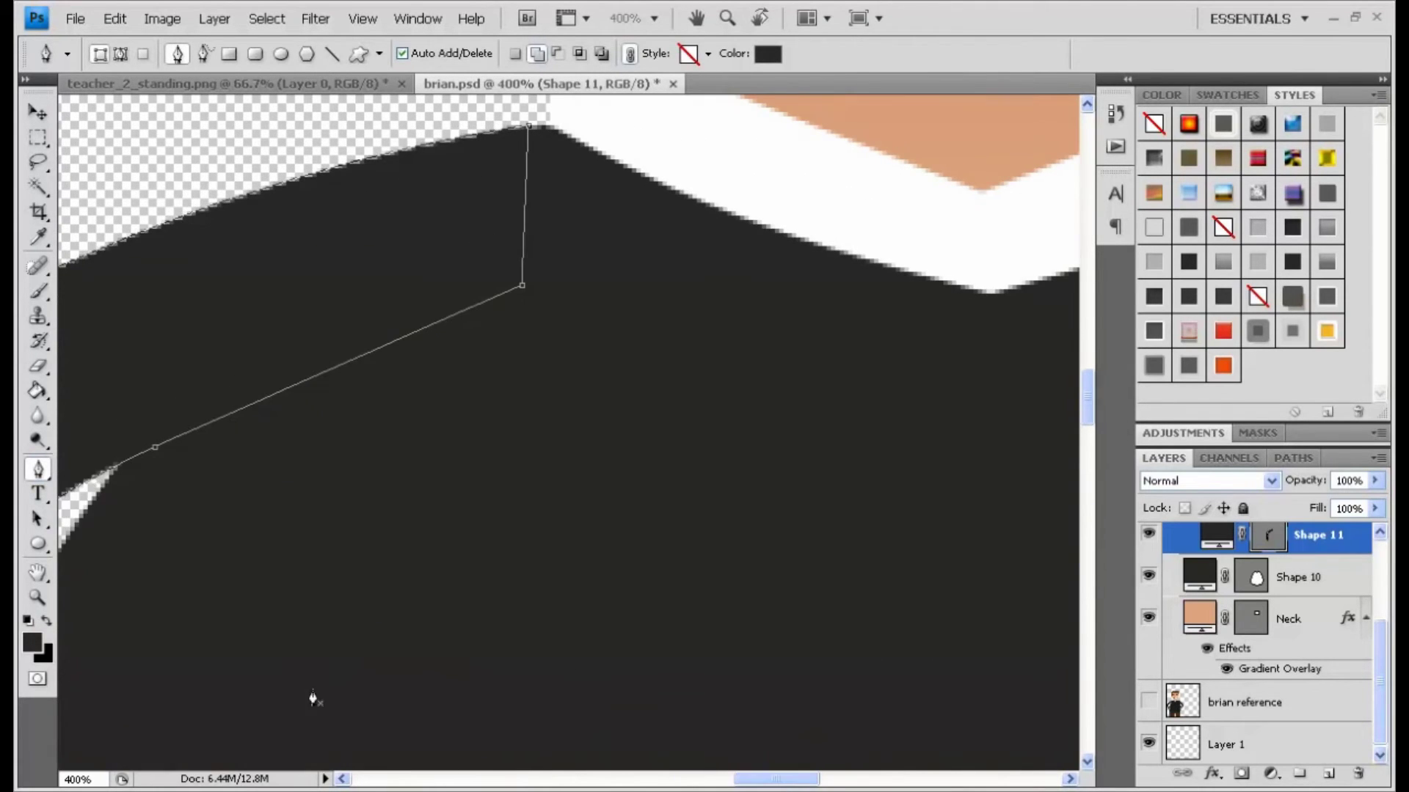
left_click(32, 641)
left_click(965, 139)
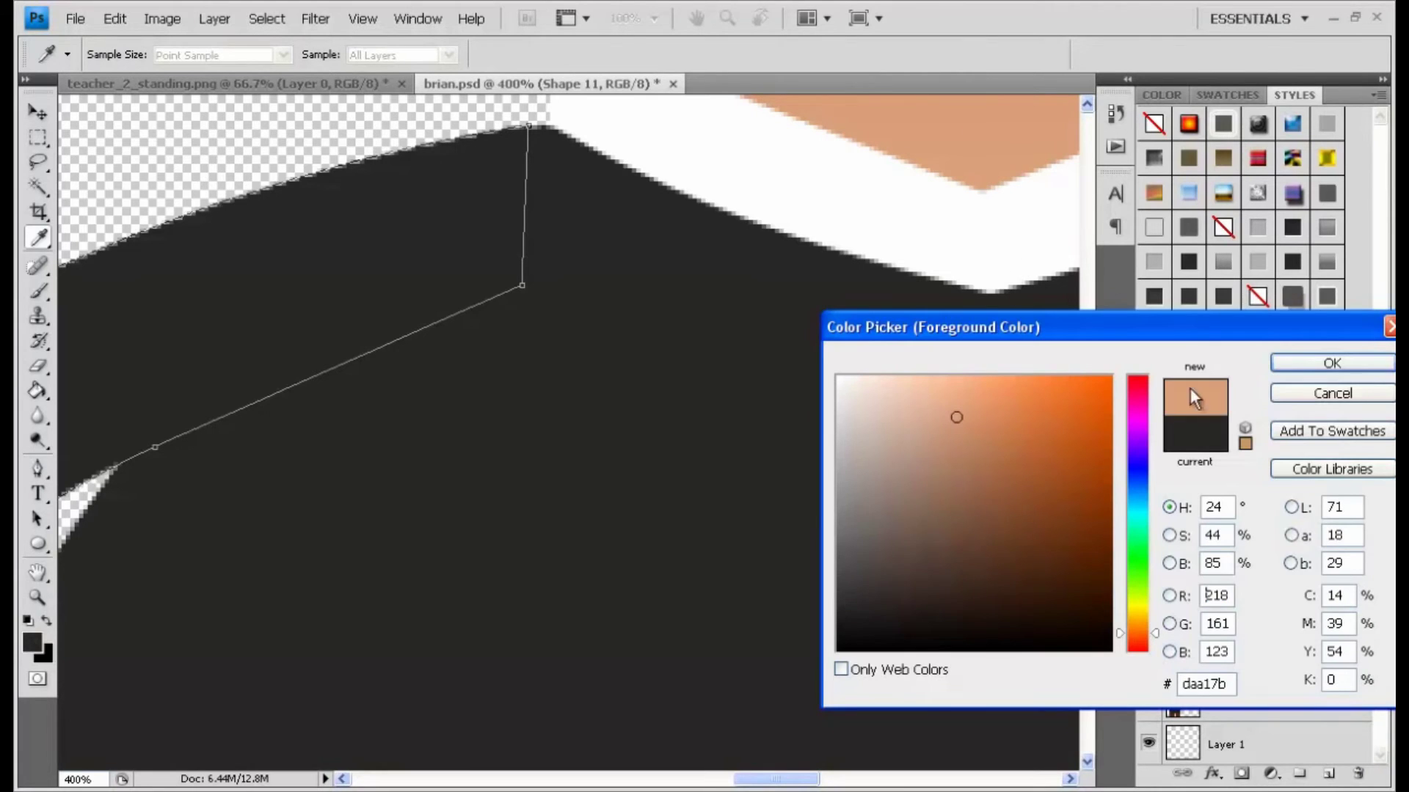
left_click(1300, 365)
Create a new layer above the sleeve shape in the Arms group, ready for drawing at the wrist
left_click_drag(1091, 408, 1092, 591)
left_click_drag(793, 779, 752, 780)
mouse_move(1103, 539)
left_mouse_down()
mouse_move(1099, 505)
mouse_move(1095, 521)
left_mouse_up()
scroll(734, 779, "down", 2)
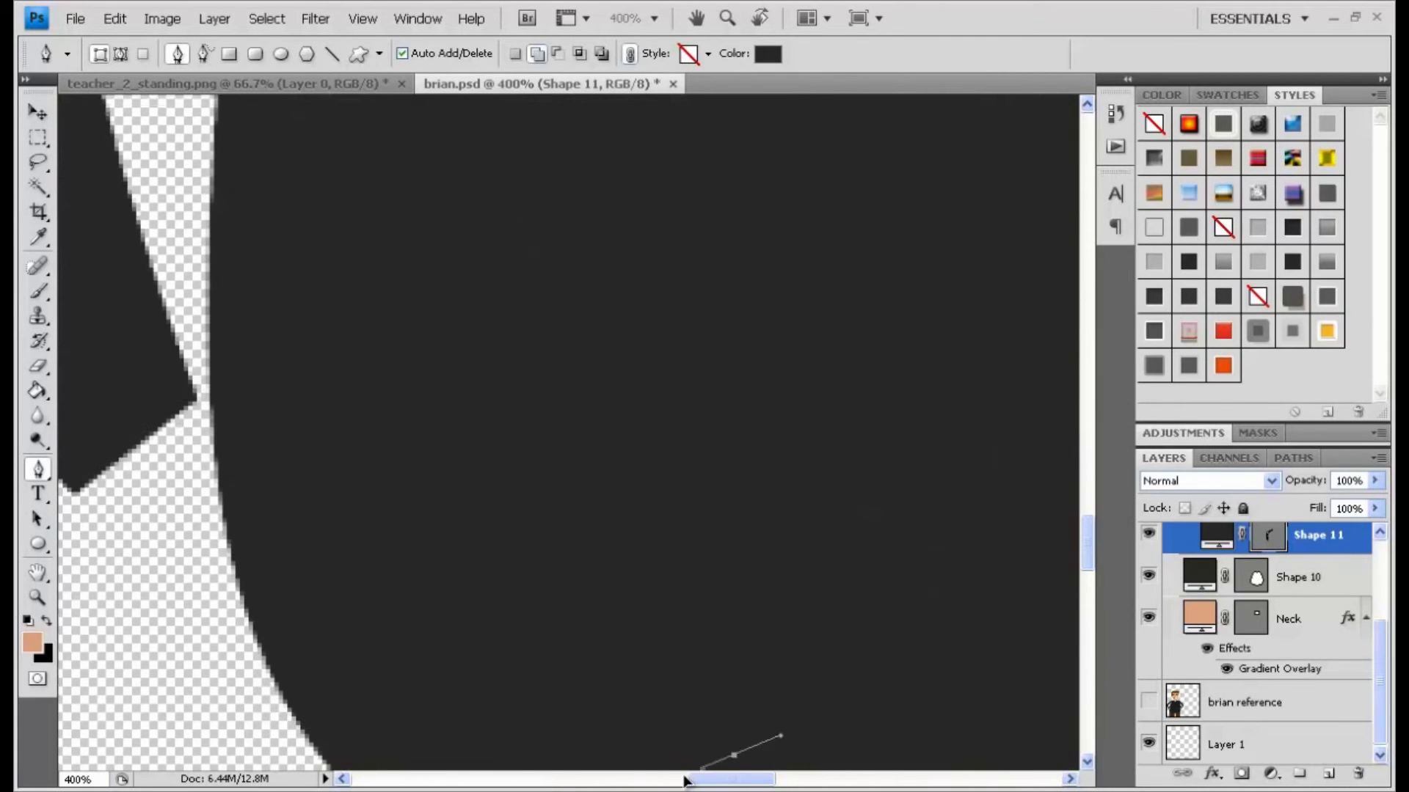
left_click_drag(738, 781, 711, 782)
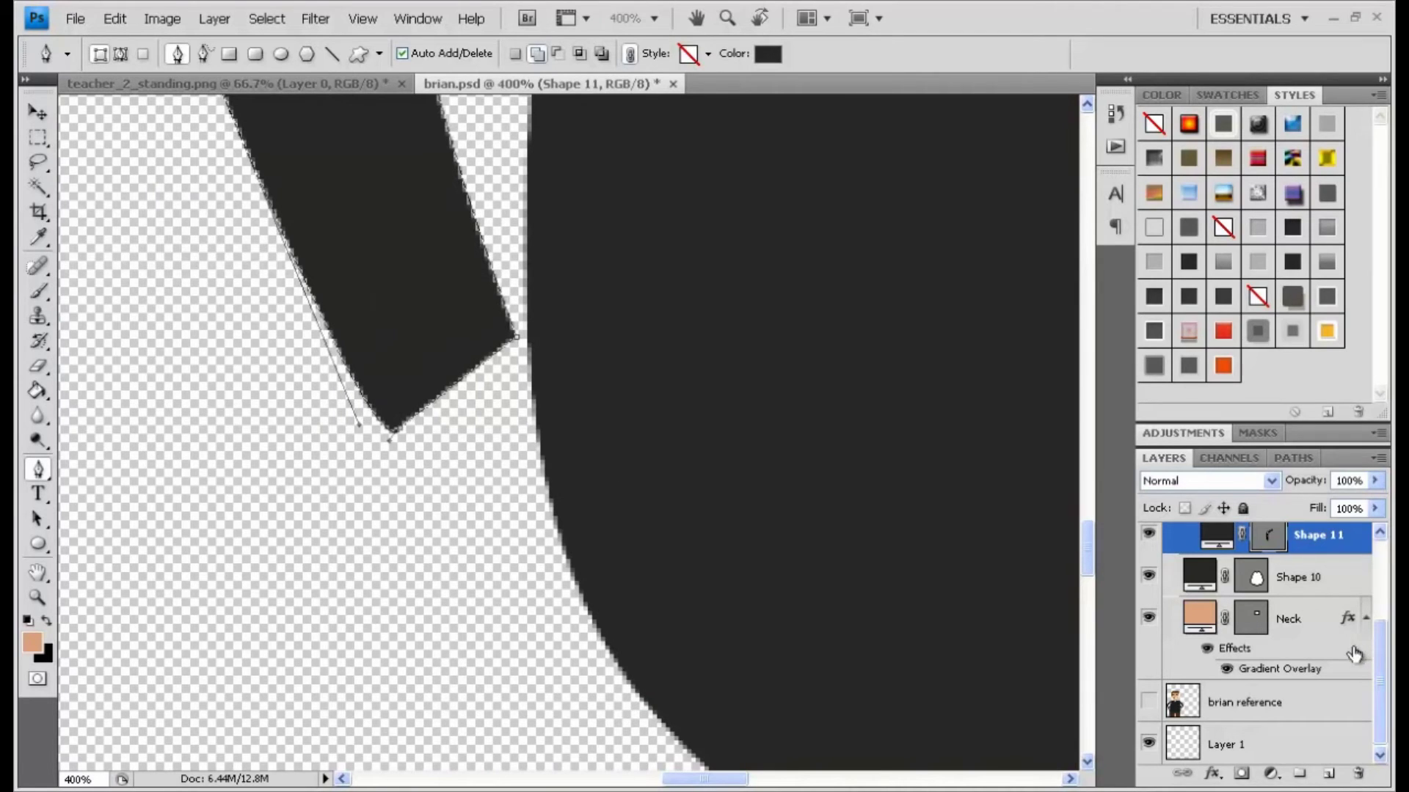
scroll(1357, 653, "up", 1)
left_click(1328, 773)
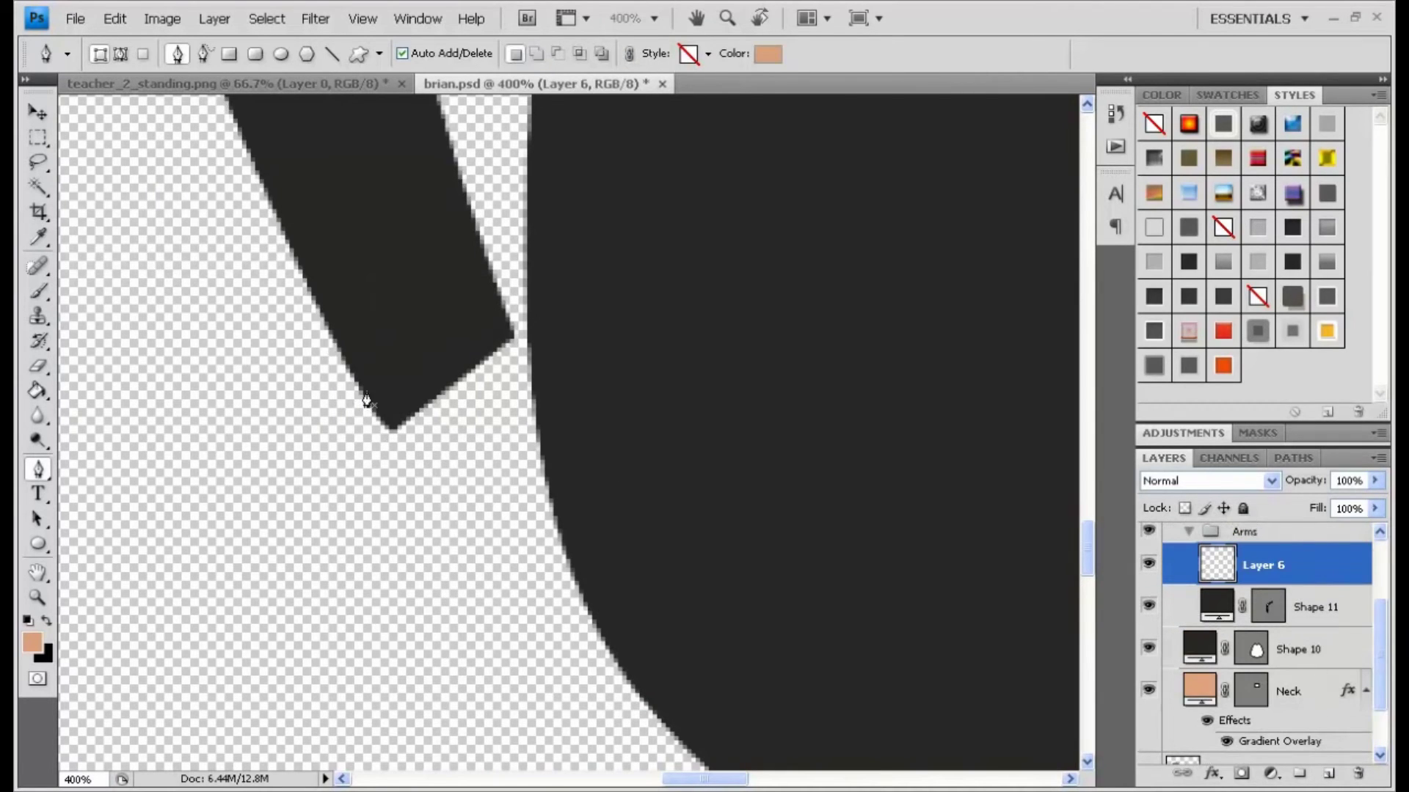
Draw a skin-coloured hand with four rounded fingers, extending from the outer to the inner corner of the sleeve's wrist end
left_click(394, 436)
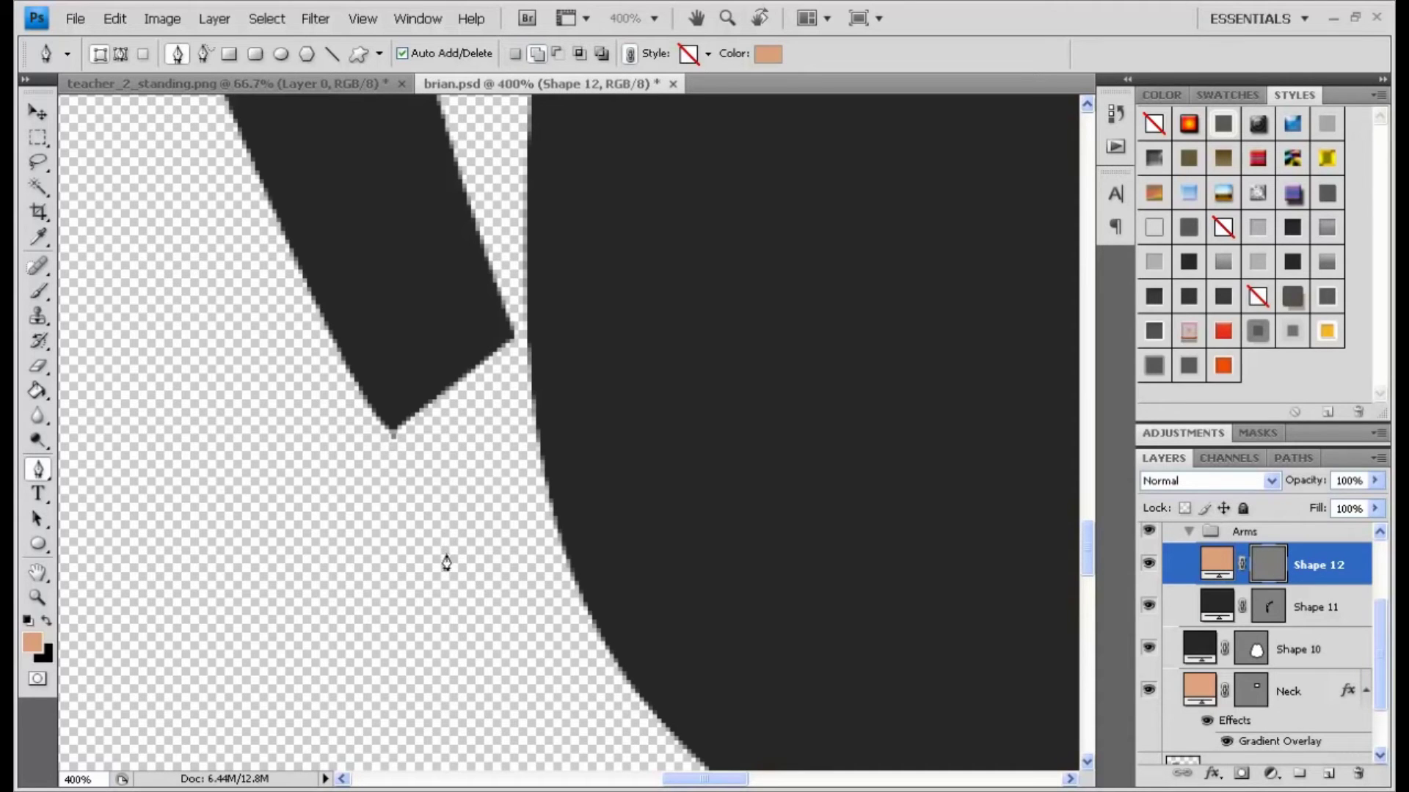
left_click_drag(482, 548, 556, 463)
left_click(511, 463)
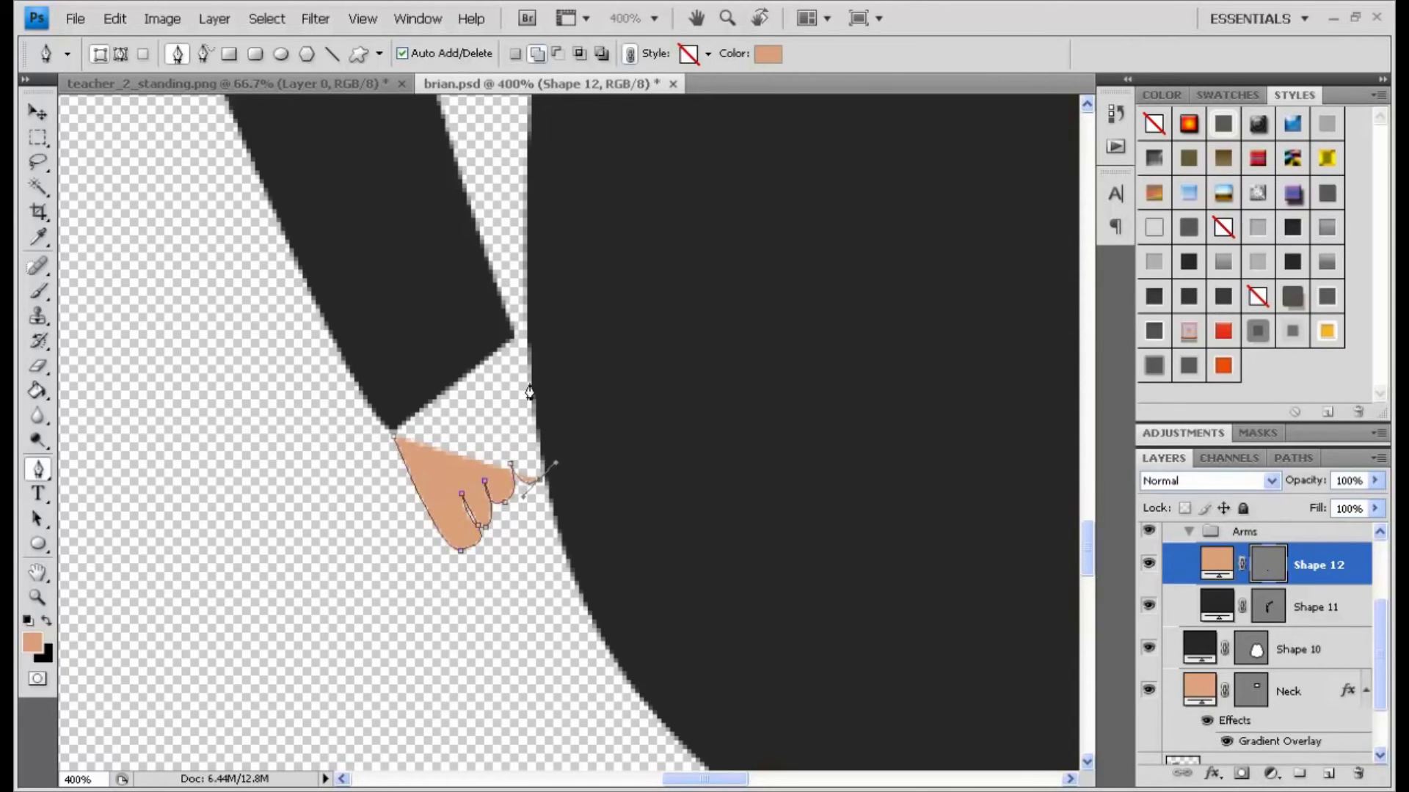
left_click(514, 339)
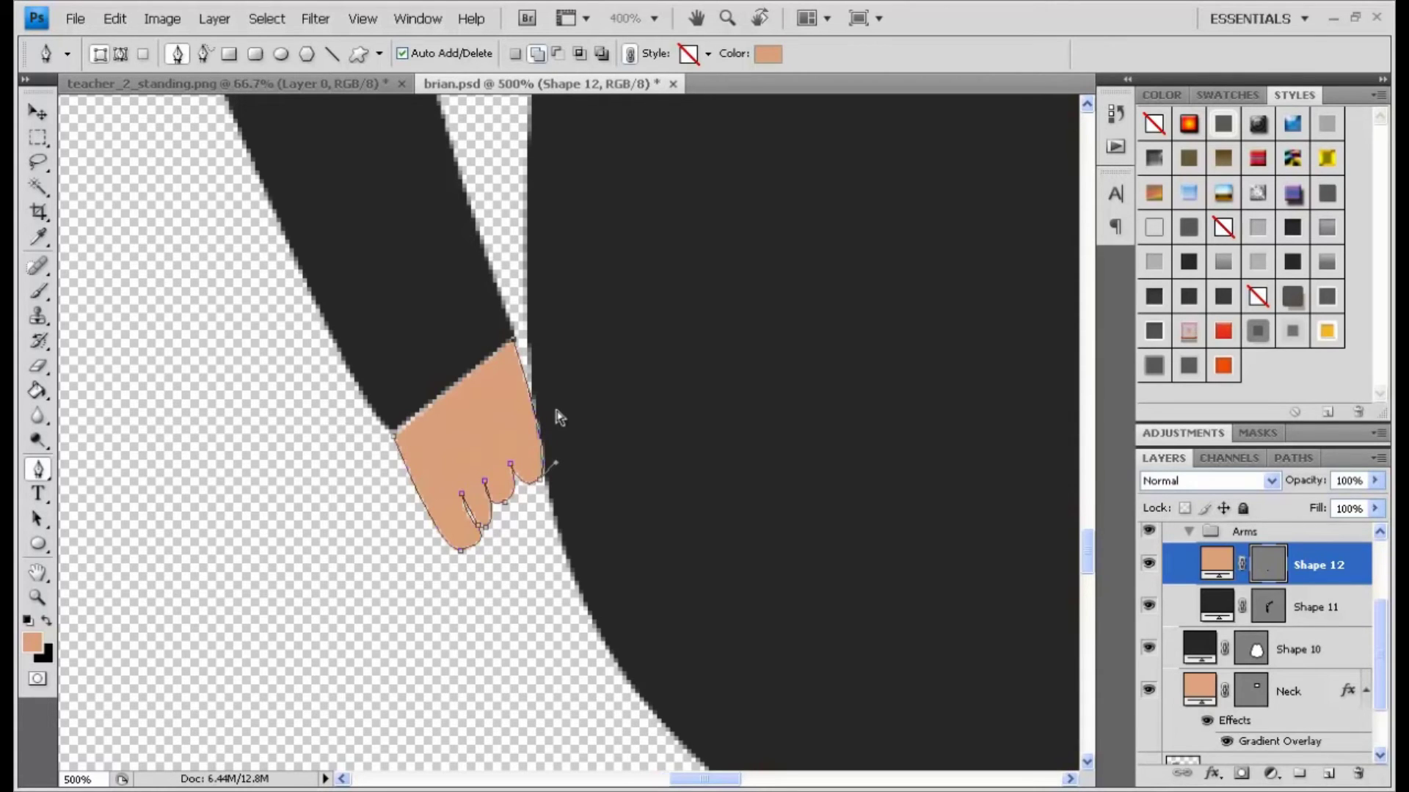
Reshape the hand's lower fingers by moving the anchor points of the two gaps between them slightly outward and upward
key("ctrl+plus")
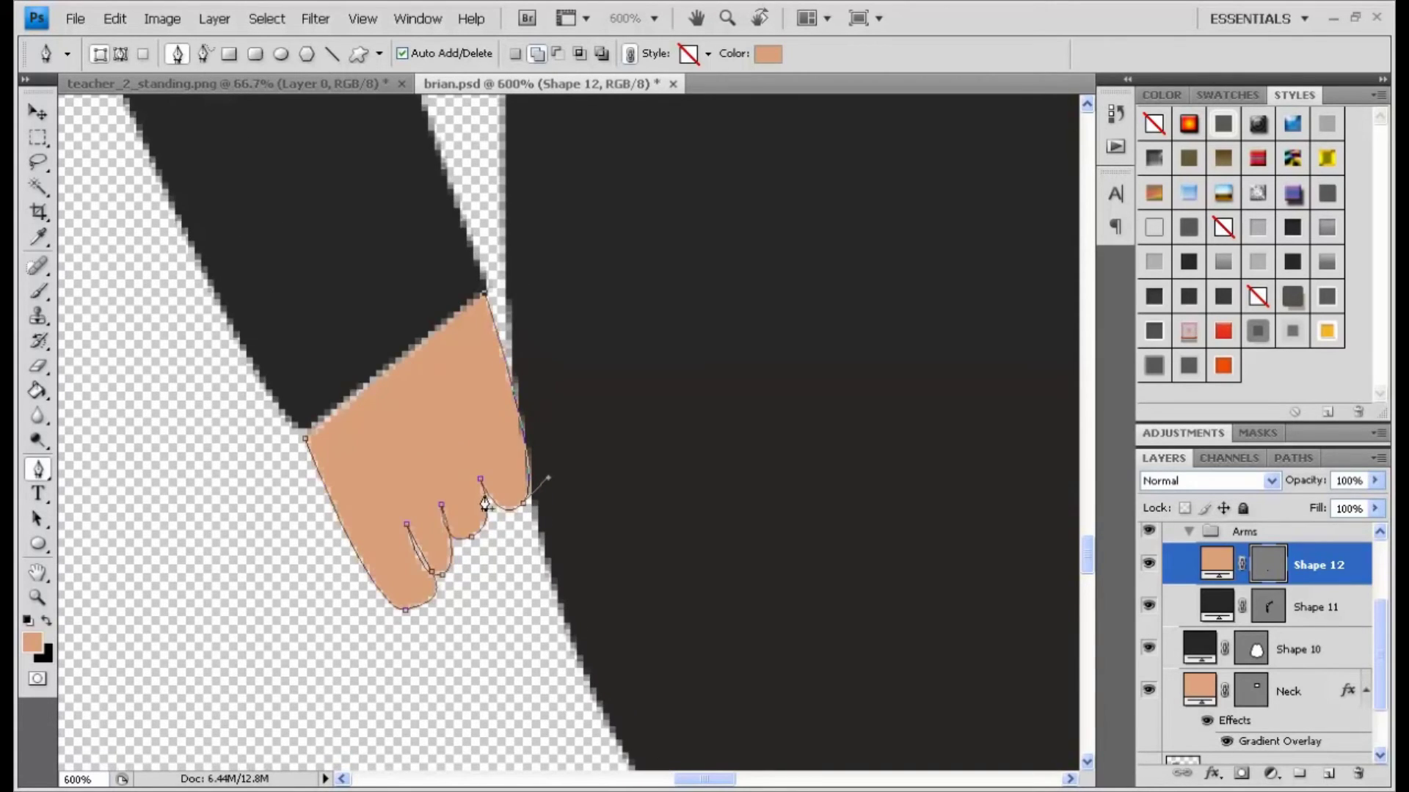
left_click_drag(441, 506, 438, 497)
key("ctrl+z")
left_click_drag(42, 478, 106, 506)
left_click_drag(441, 506, 431, 498)
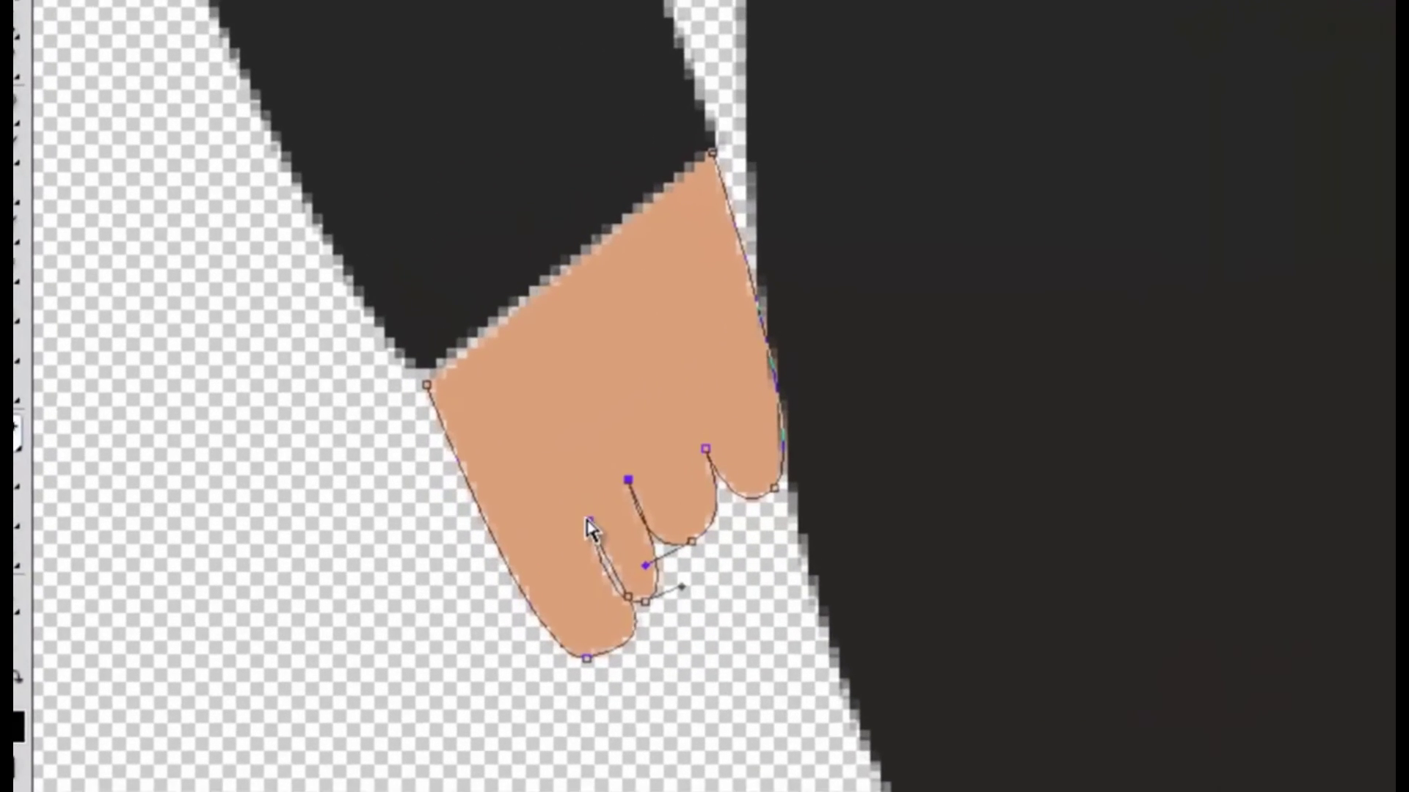
left_click_drag(588, 520, 567, 512)
mouse_move(645, 602)
left_mouse_down()
mouse_move(656, 592)
mouse_move(618, 614)
mouse_move(625, 603)
left_mouse_up()
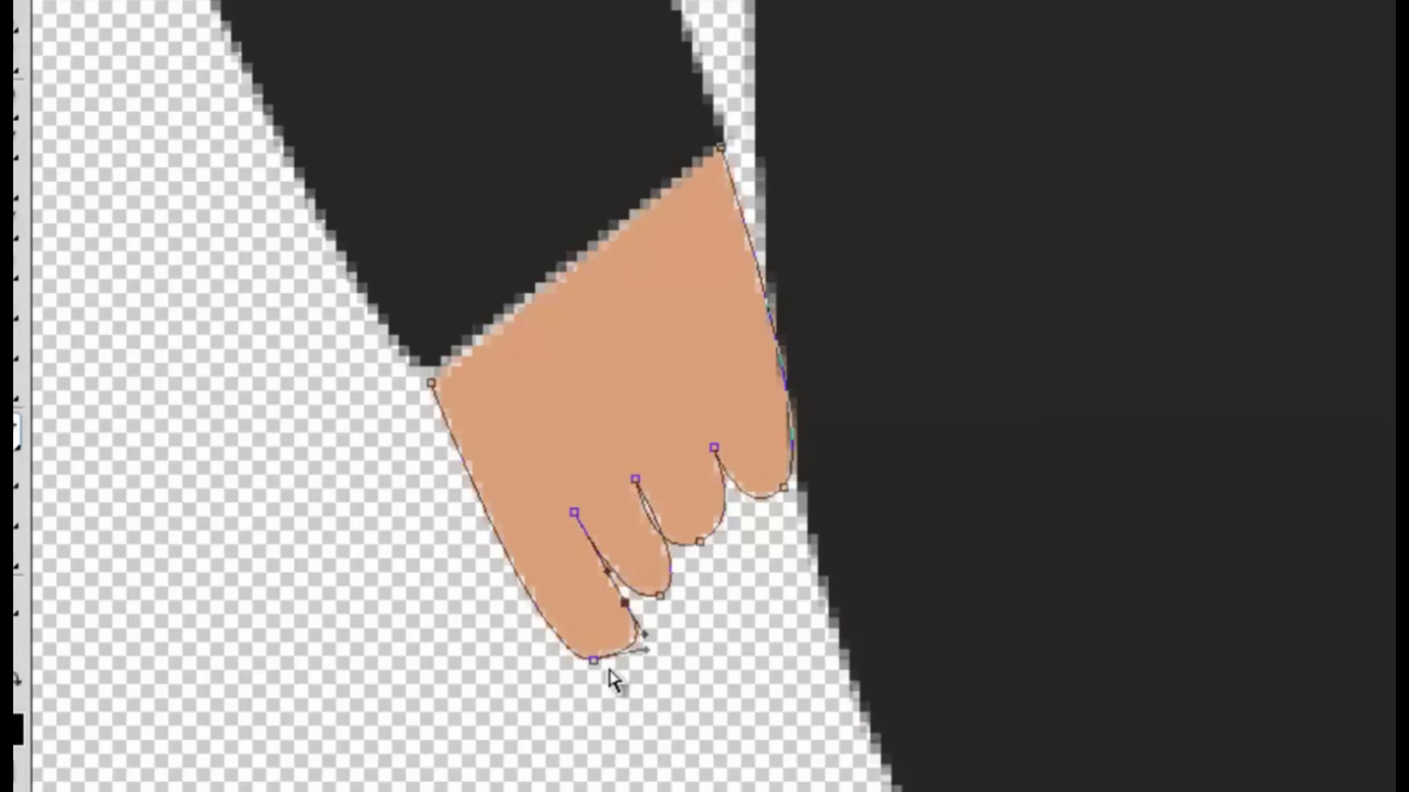
Lengthen the lowest fingertip, shift the tips of the two fingers nearest the torso, and deepen the gap between them
left_click_drag(593, 659, 600, 673)
left_click_drag(696, 544, 725, 539)
left_click_drag(796, 489, 795, 456)
left_click(756, 263)
left_click_drag(715, 452, 715, 419)
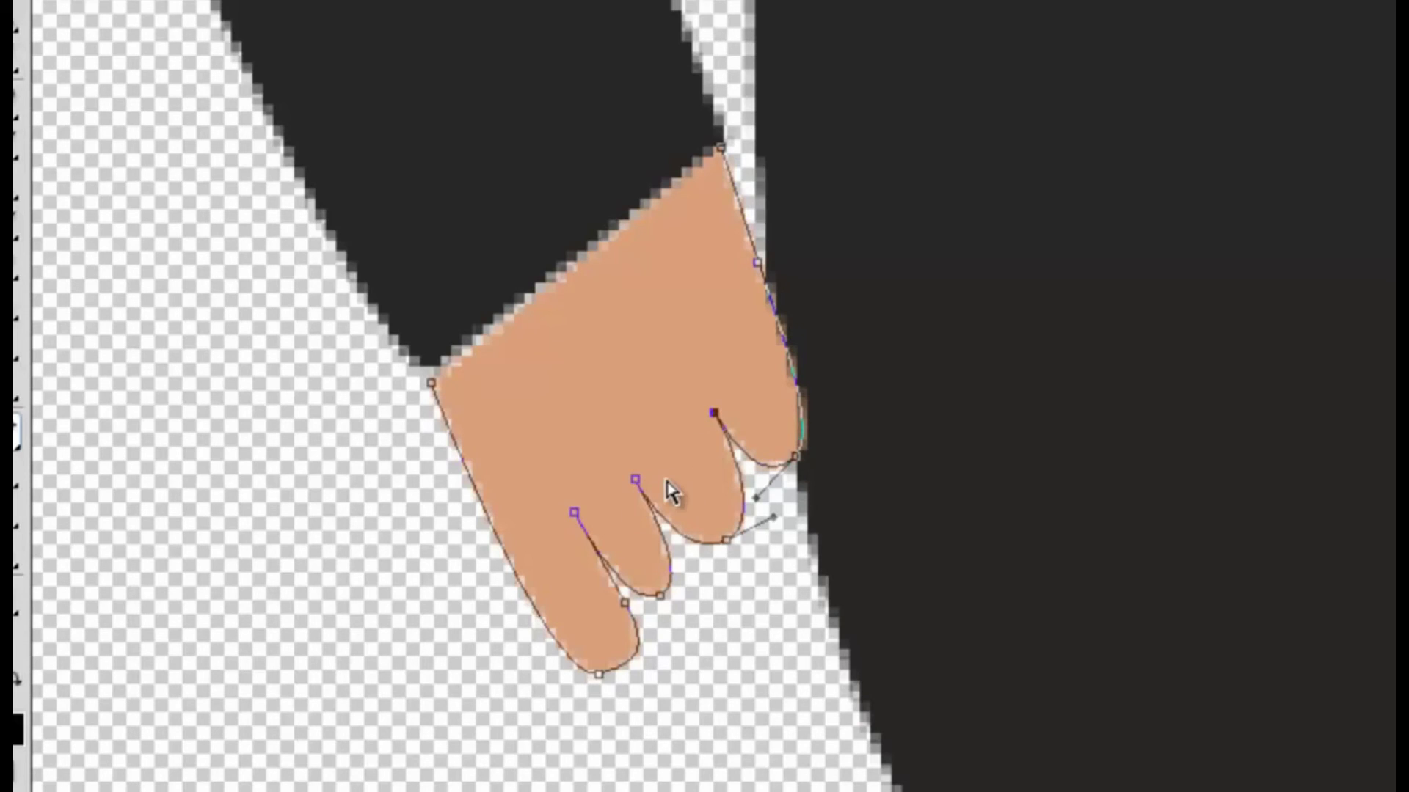
key("Return")
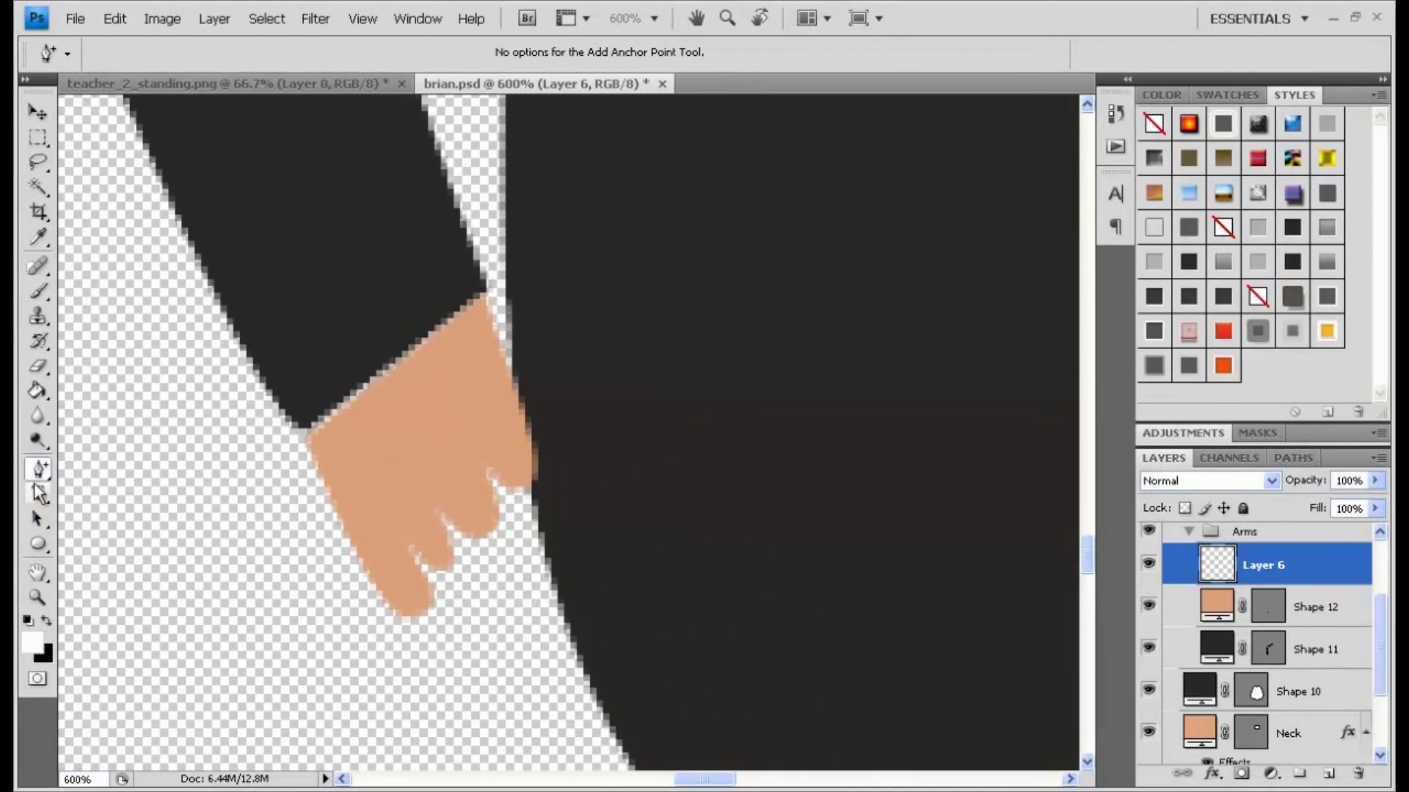
Draw a narrow white four-cornered cuff with the Pen tool across the wrist, between the sleeve and the hand
left_click(39, 470)
left_click(76, 468)
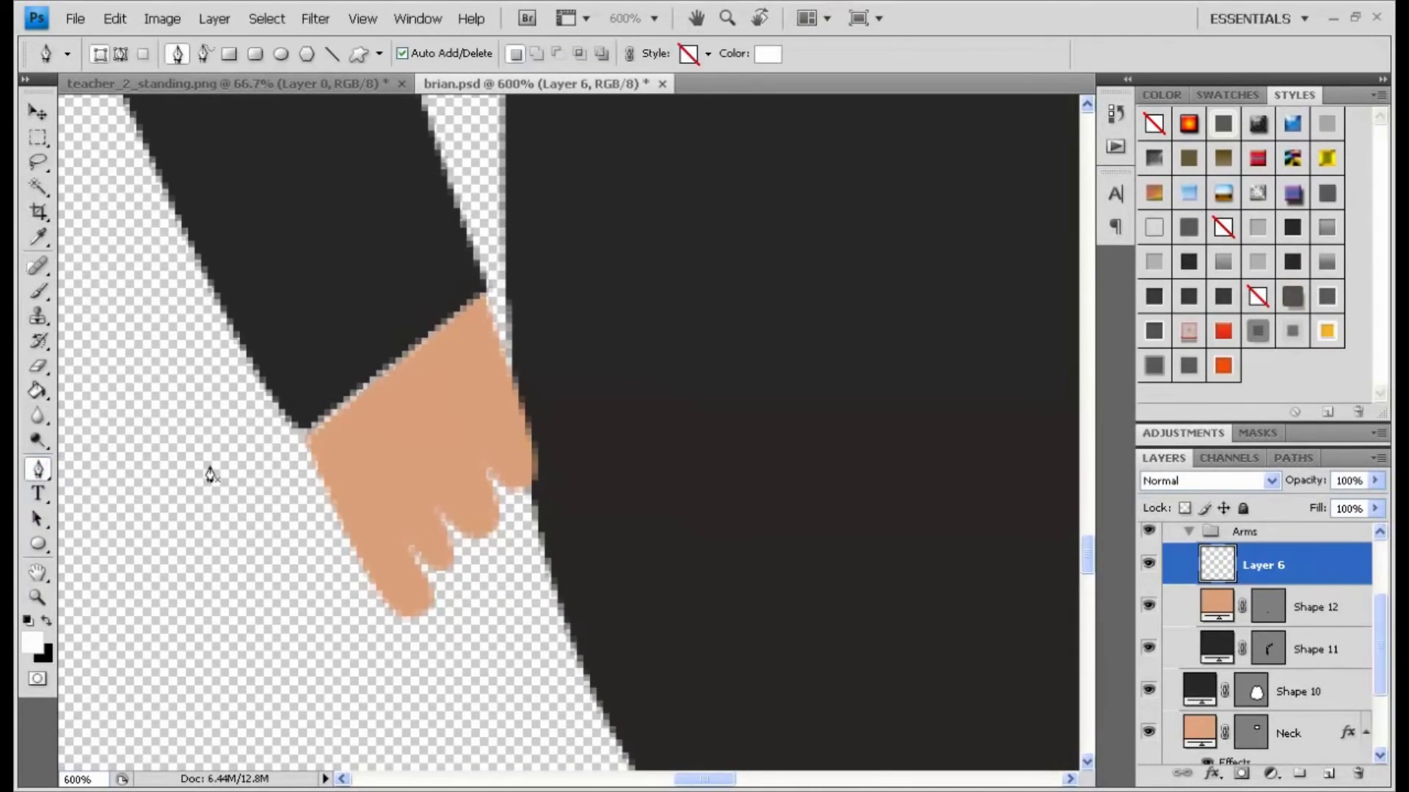
left_click(309, 451)
left_click(314, 458)
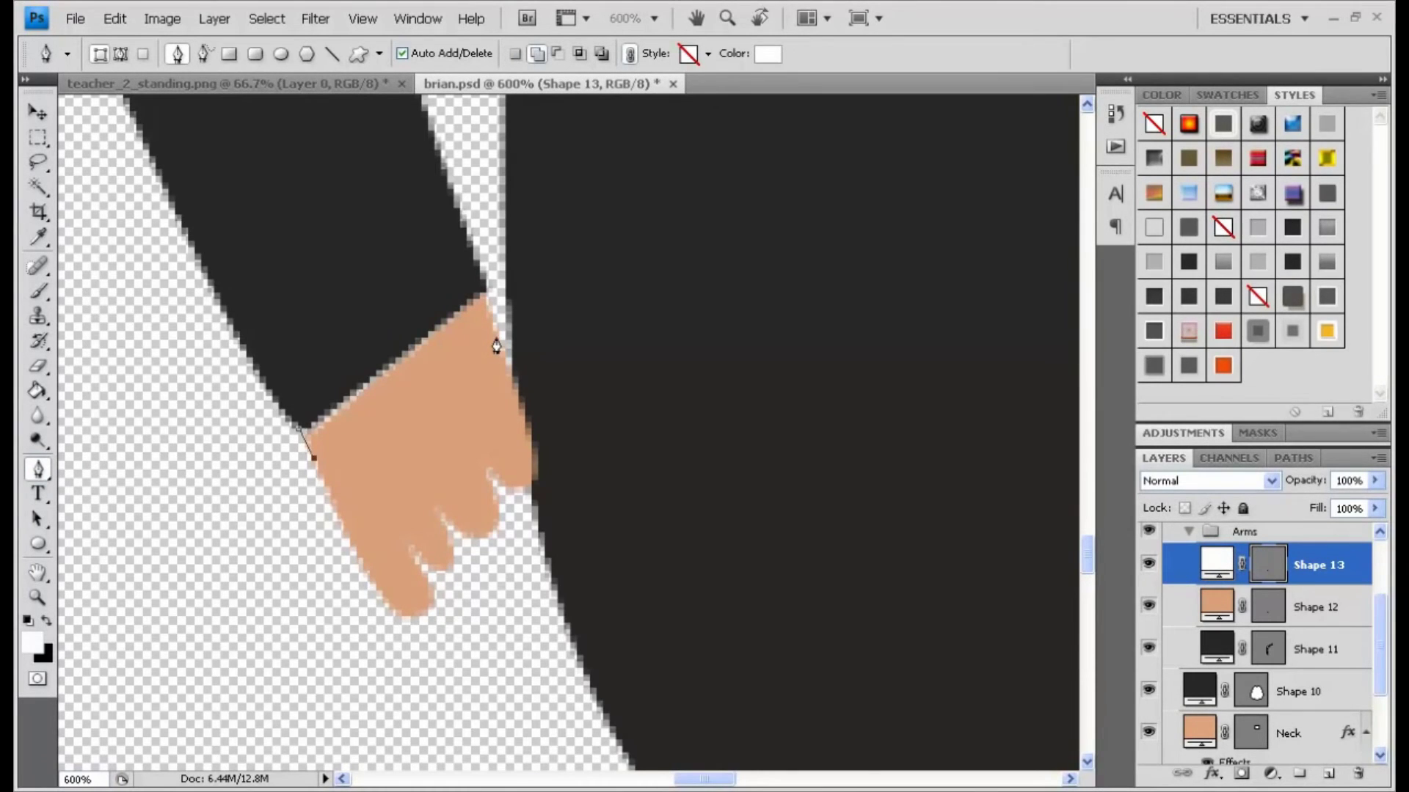
left_click(496, 338)
left_click(482, 285)
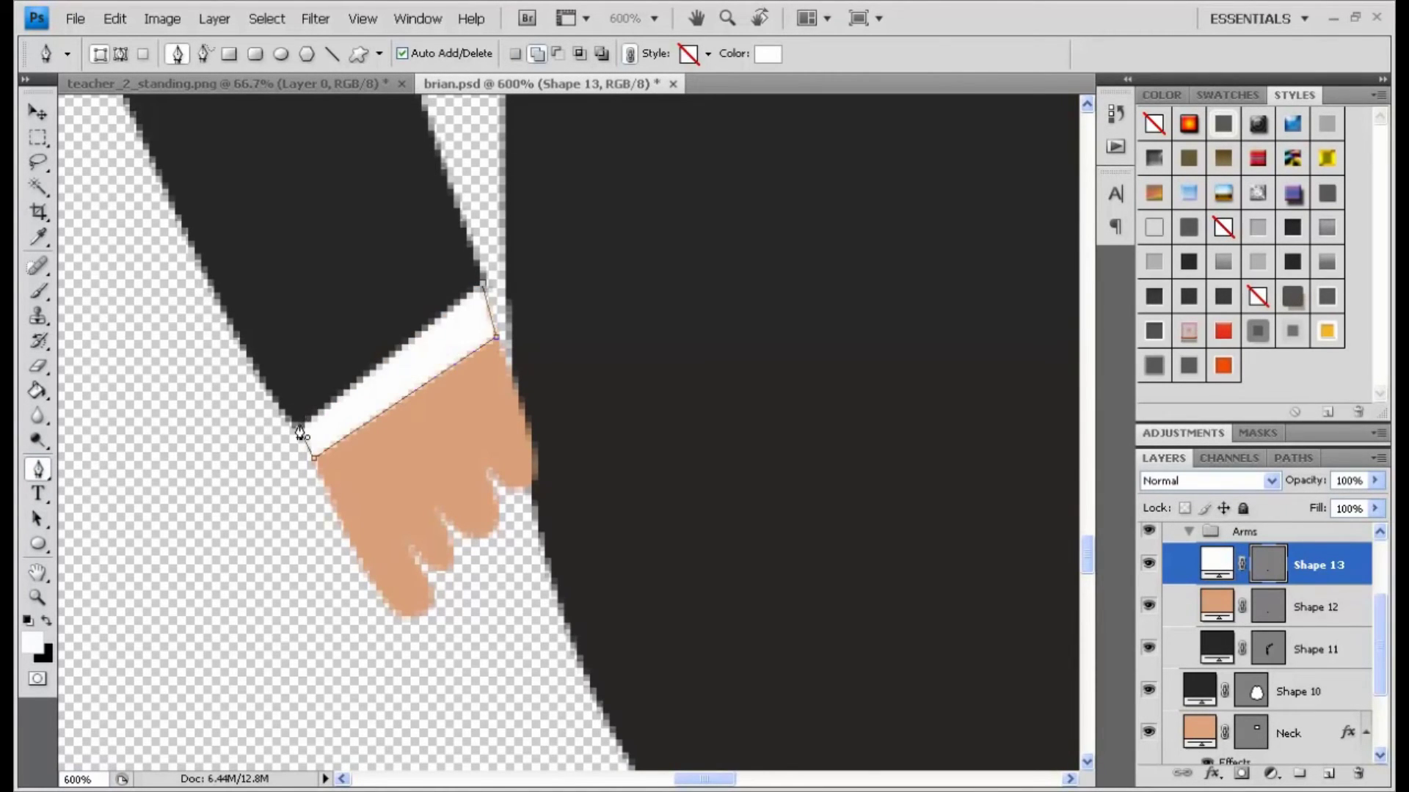
left_click(297, 433)
Collapse the Arms group and duplicate it together with its sleeve, hand and cuff
left_click(1306, 613)
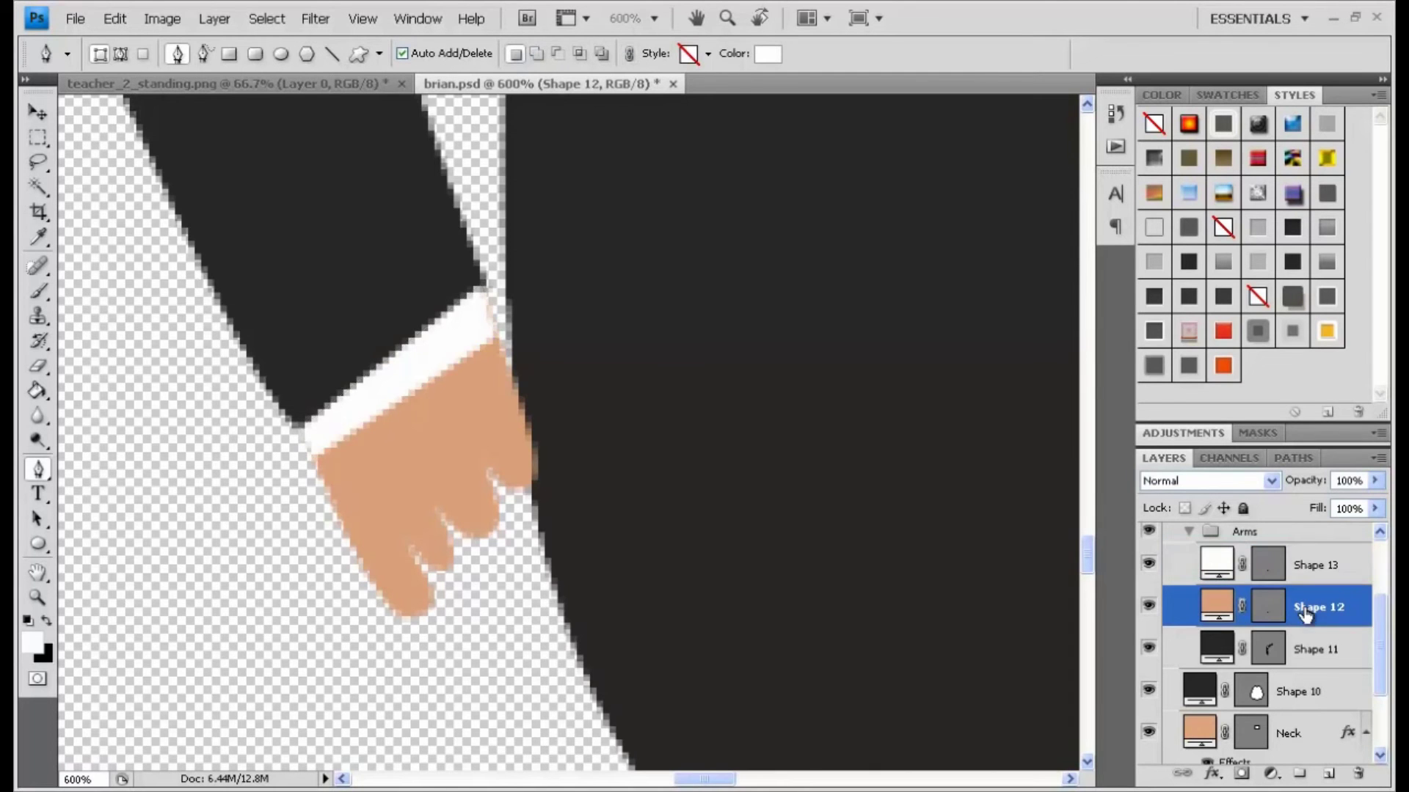
key("ctrl+1")
left_click(1188, 531)
left_click(1280, 543)
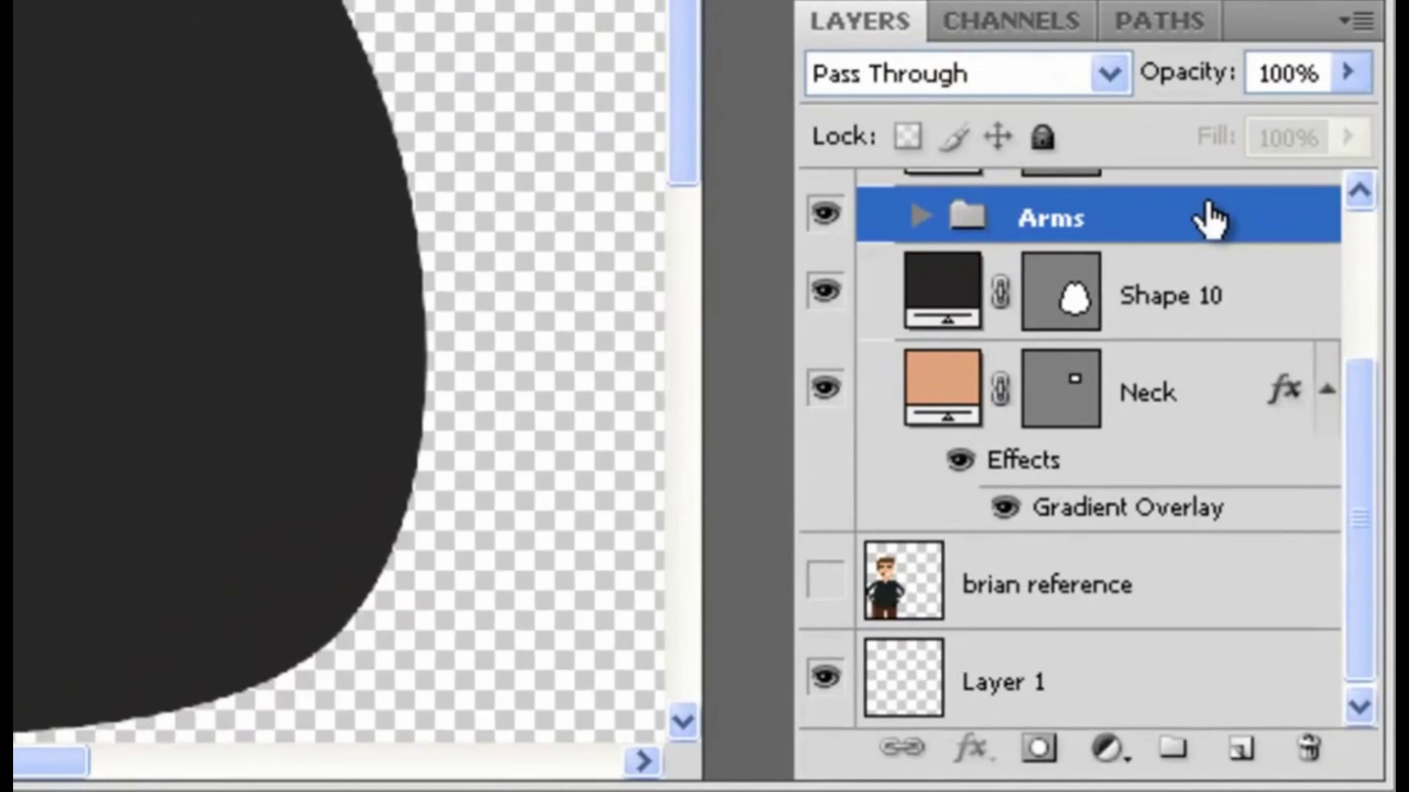
left_click_drag(1310, 532, 1325, 760)
left_click_drag(1244, 723, 1241, 748)
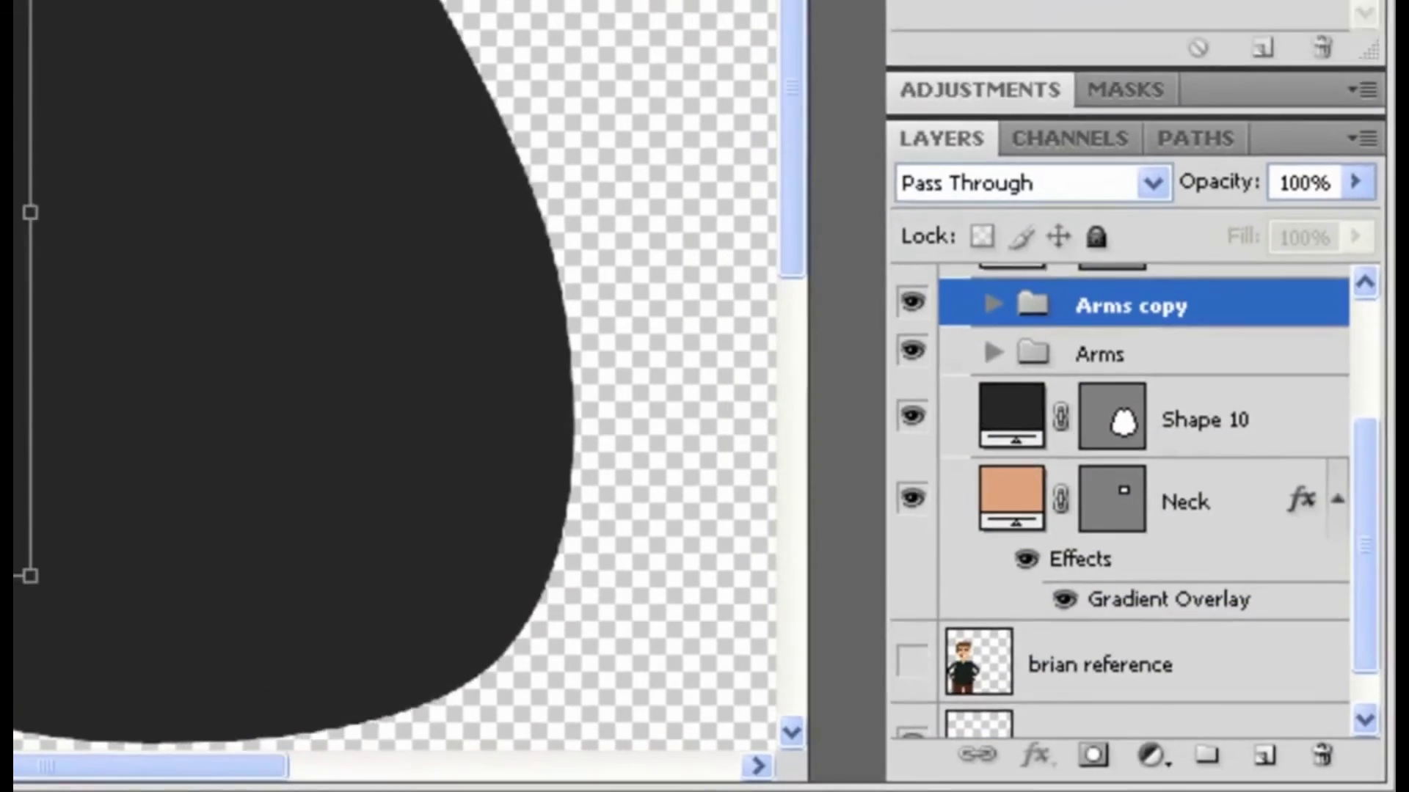
Flip the duplicated arm group horizontally and move it to the opposite shoulder of the torso
right_click(459, 431)
left_click(625, 681)
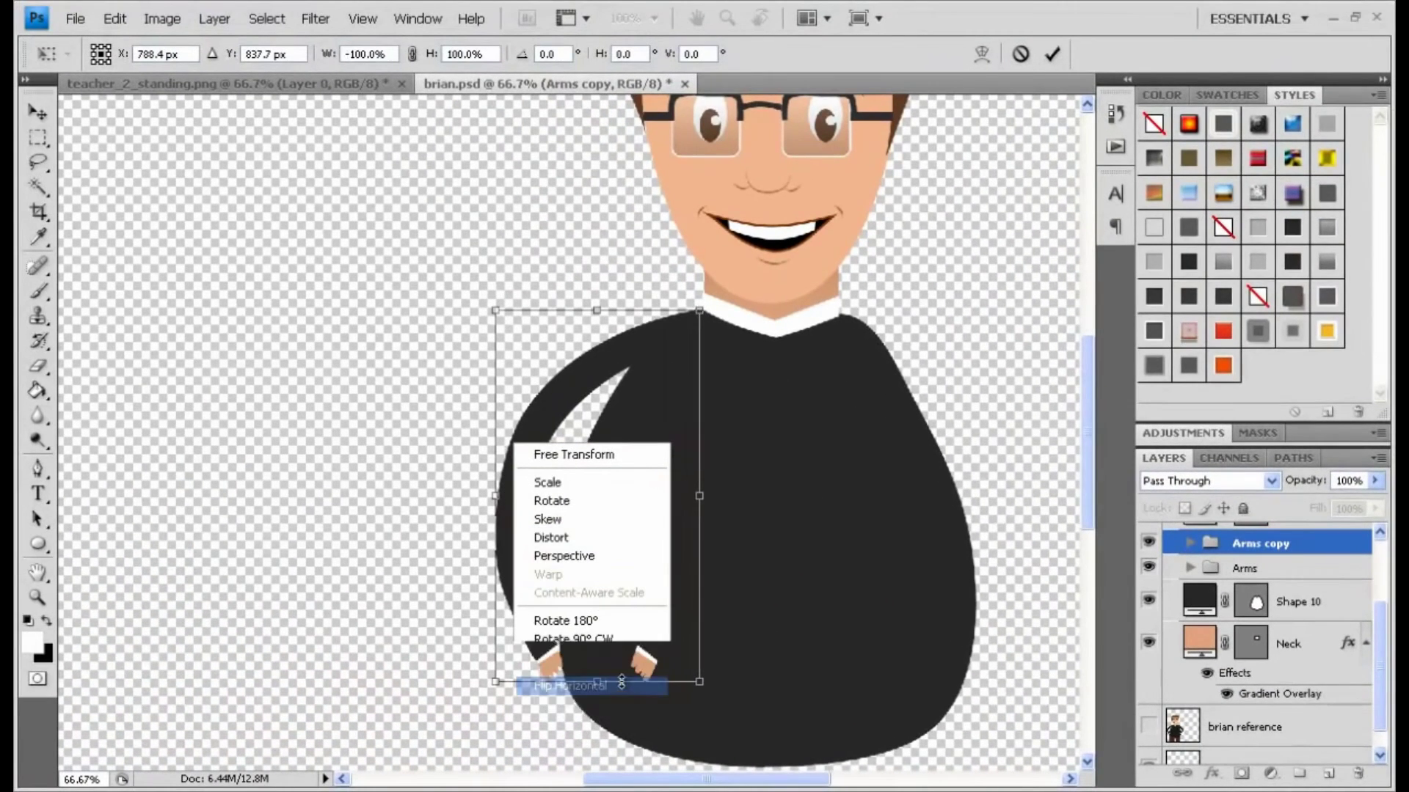
key("Return")
key("p")
left_click(34, 112)
left_click_drag(490, 323, 821, 320)
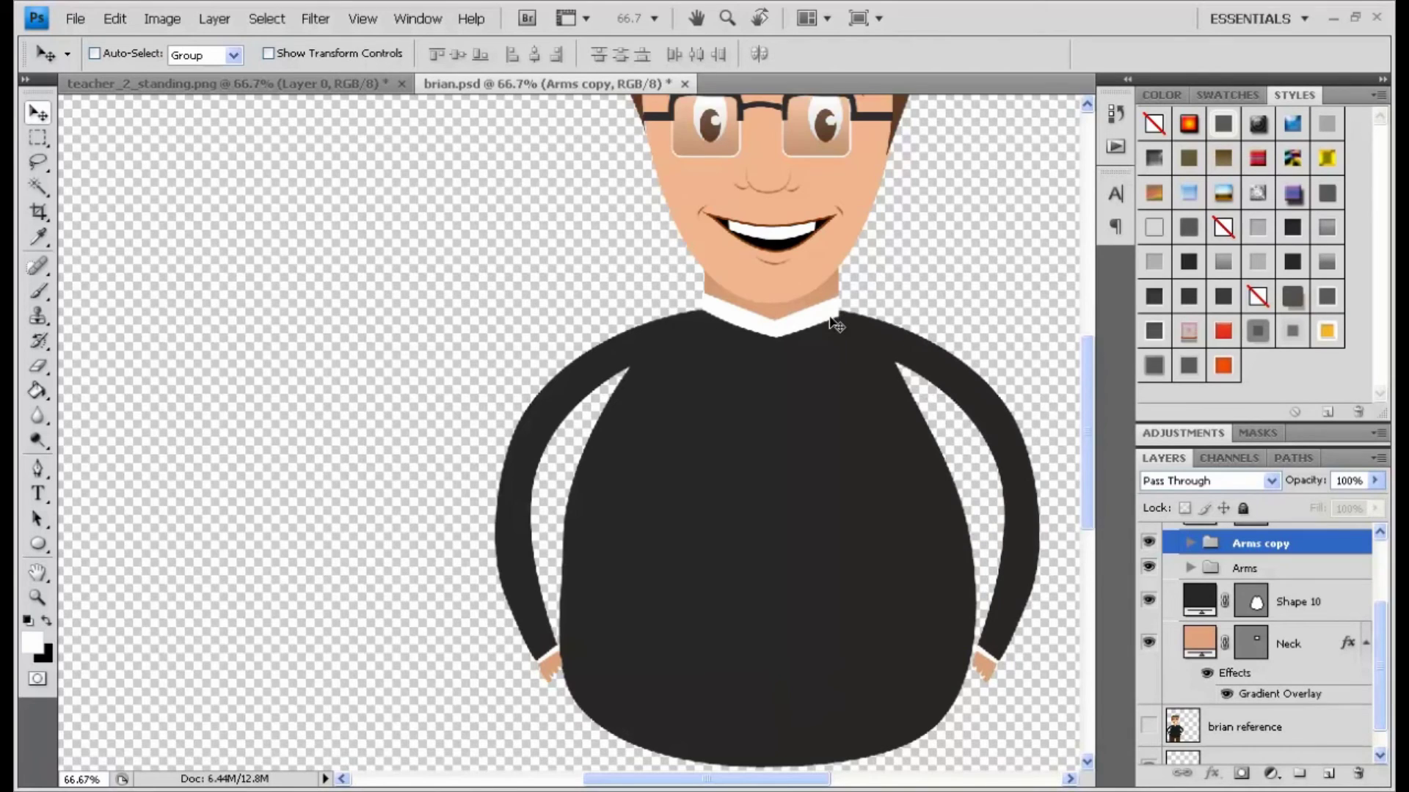
Create a new empty layer above the duplicated arm group
key("ctrl+minus")
key("ctrl+minus")
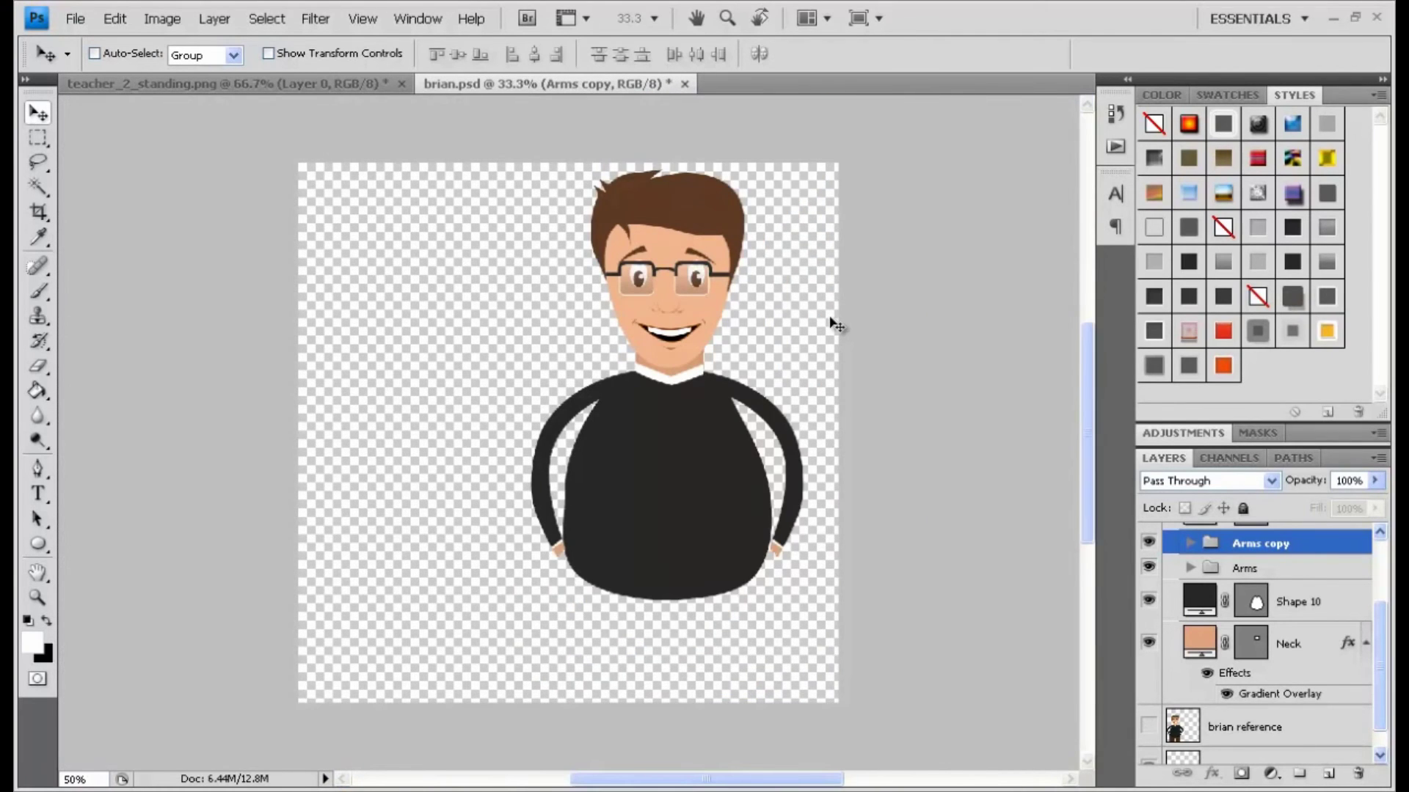
key("ctrl+plus")
left_click(1303, 601)
left_click(1301, 543)
left_click(1327, 775)
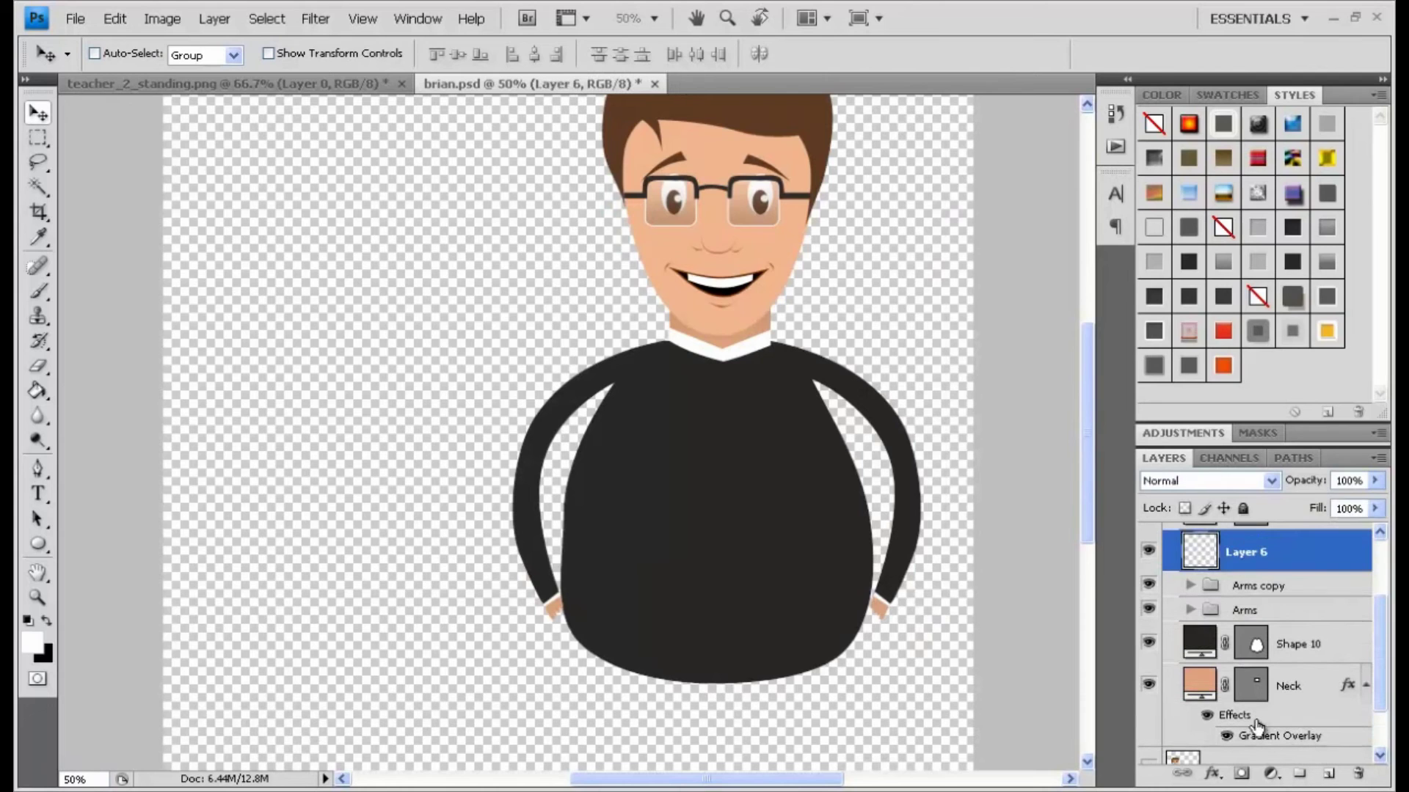
Show the brian reference layer and create a new layer between the torso shape and the Neck layer
scroll(1386, 690, "down", 2)
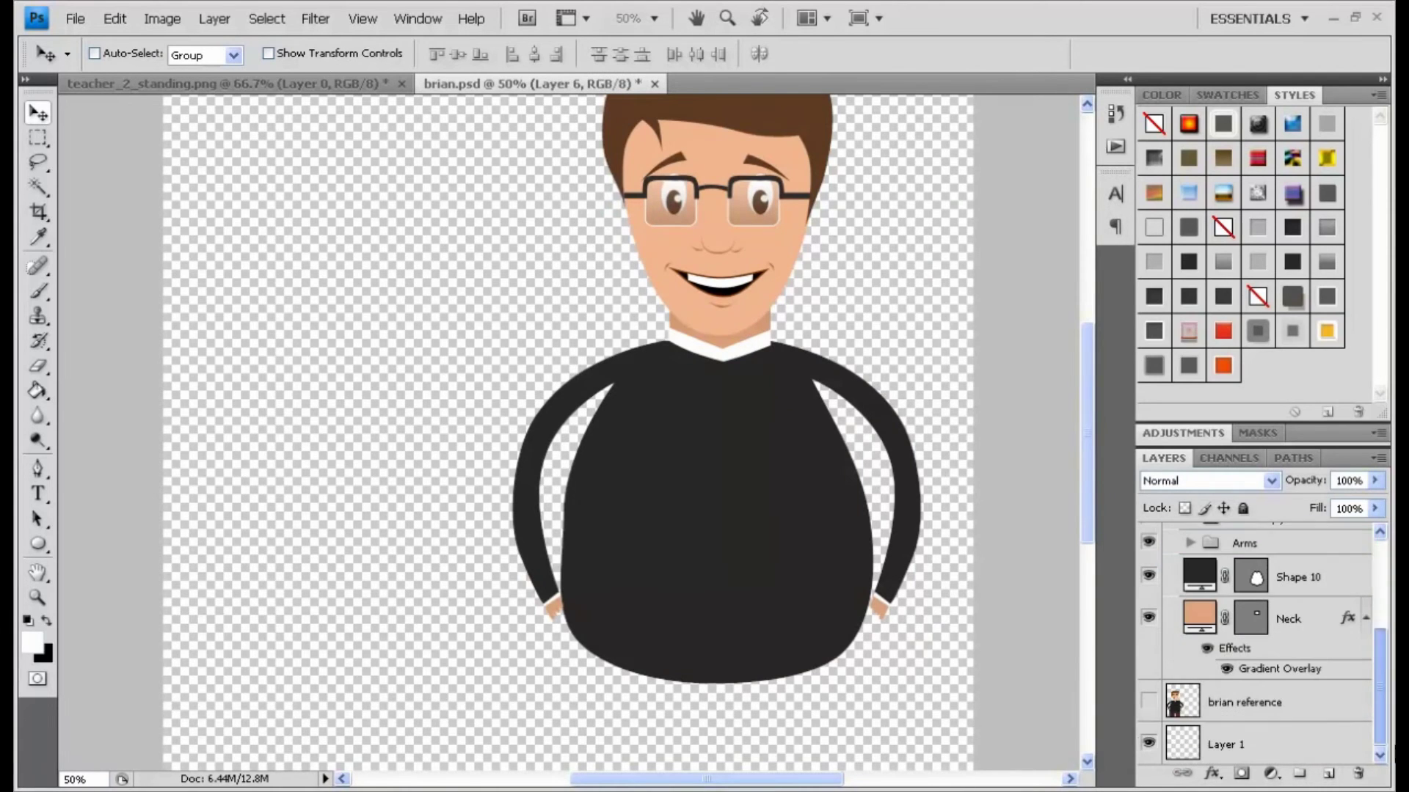
left_click(1149, 703)
left_click_drag(1086, 517, 1051, 575)
left_click(38, 469)
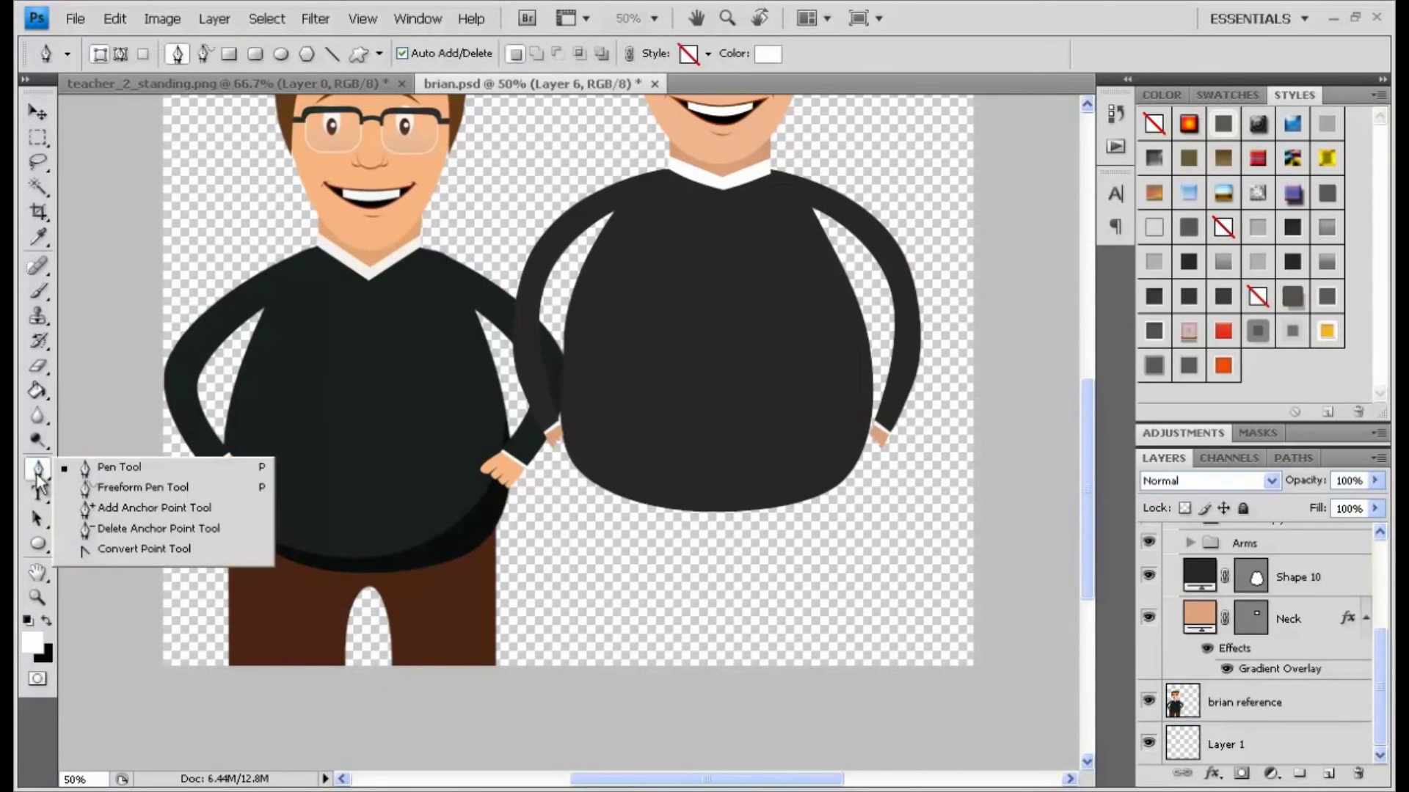
left_click(135, 481)
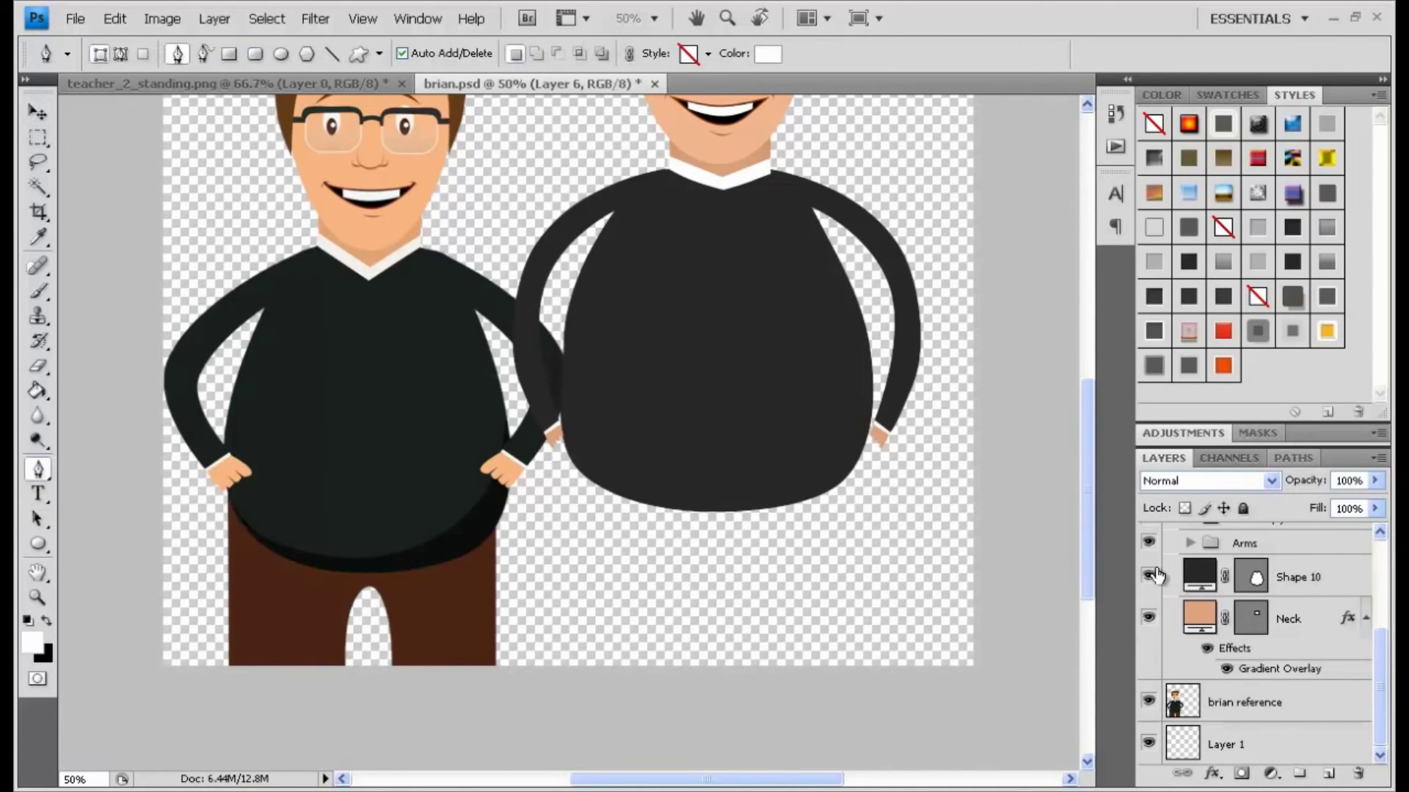
left_click(1306, 616)
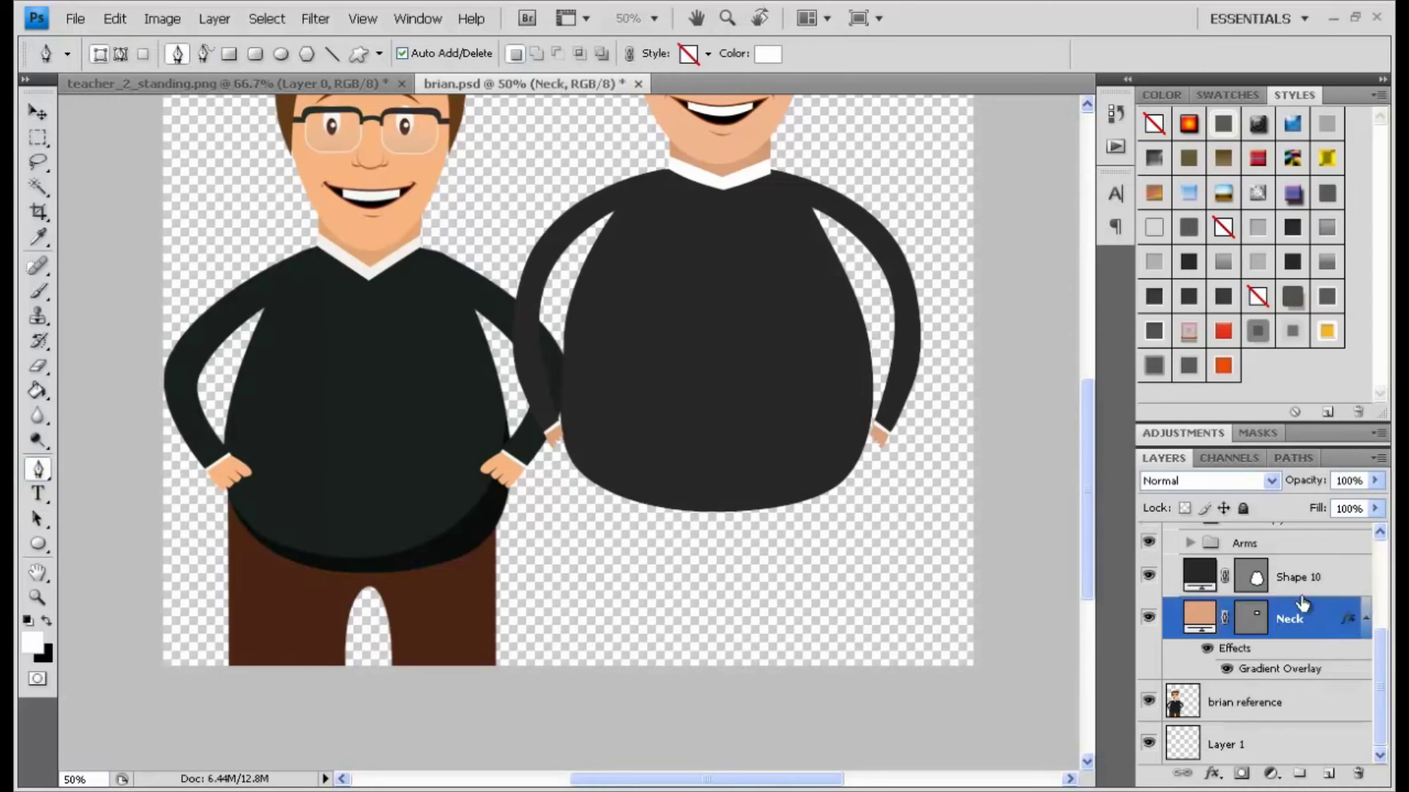
left_click(1328, 775)
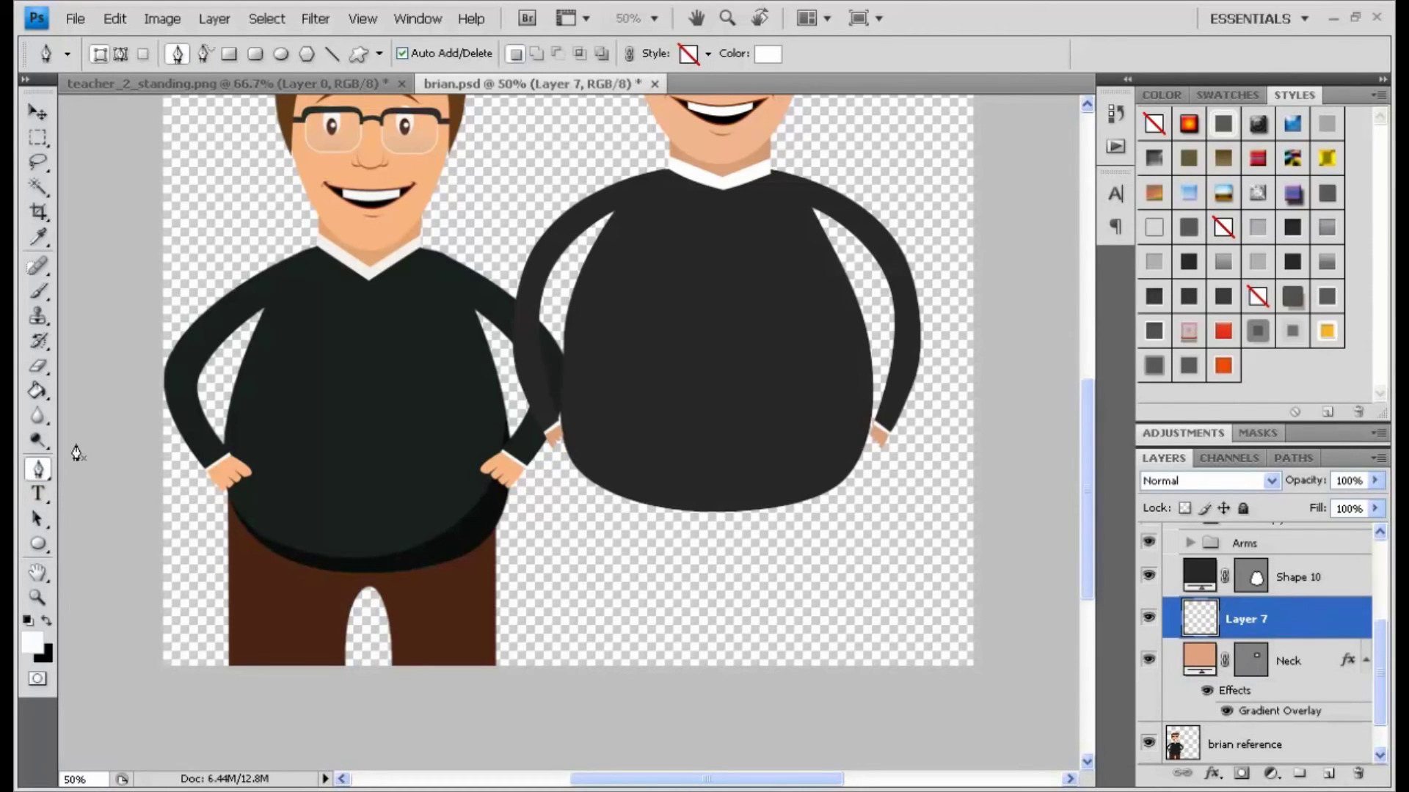
Draw the trousers as one closed Pen shape from behind the torso to the canvas bottom, with two straight-edged legs and a pointed gap between them
right_click(38, 470)
left_click(113, 469)
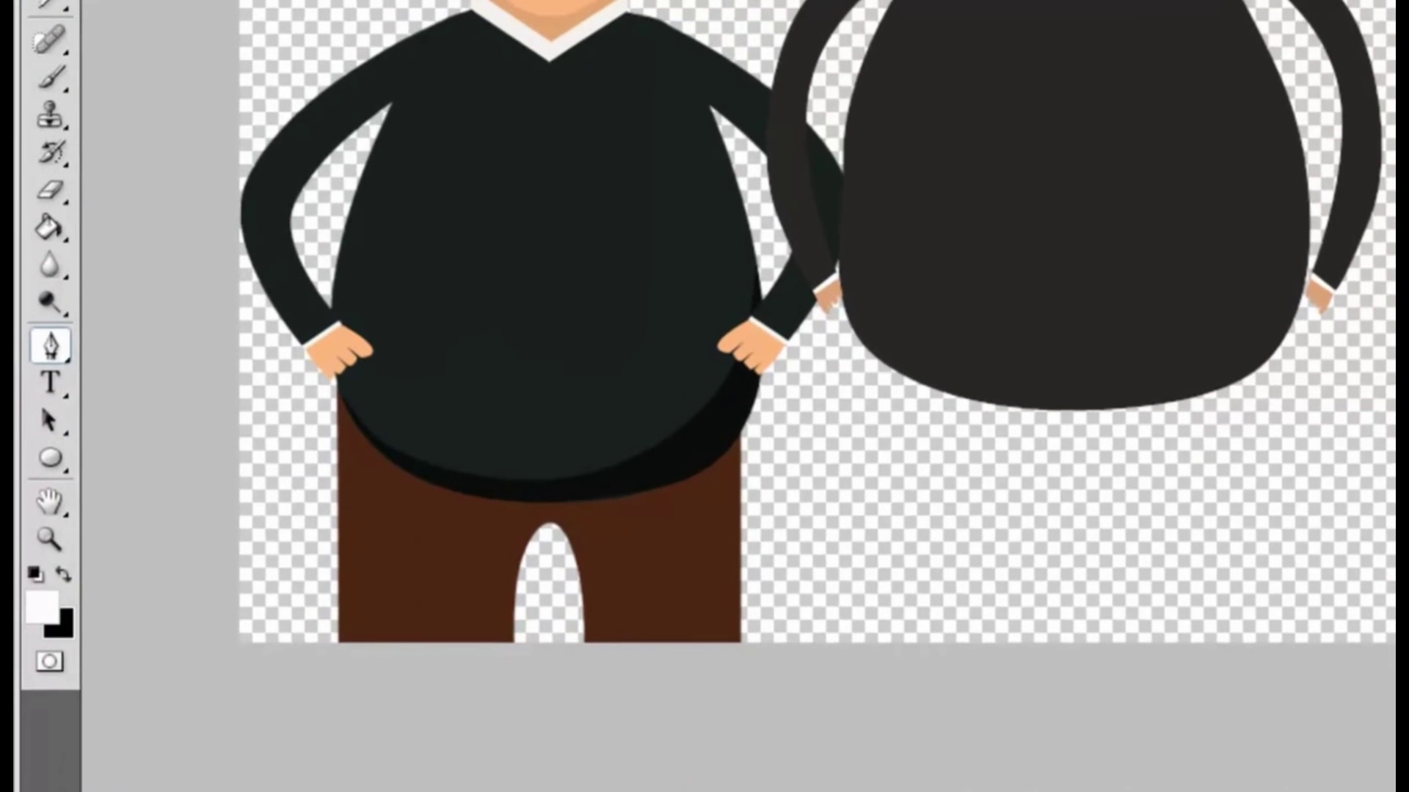
left_click(849, 303)
left_click(871, 646)
left_click(1034, 643)
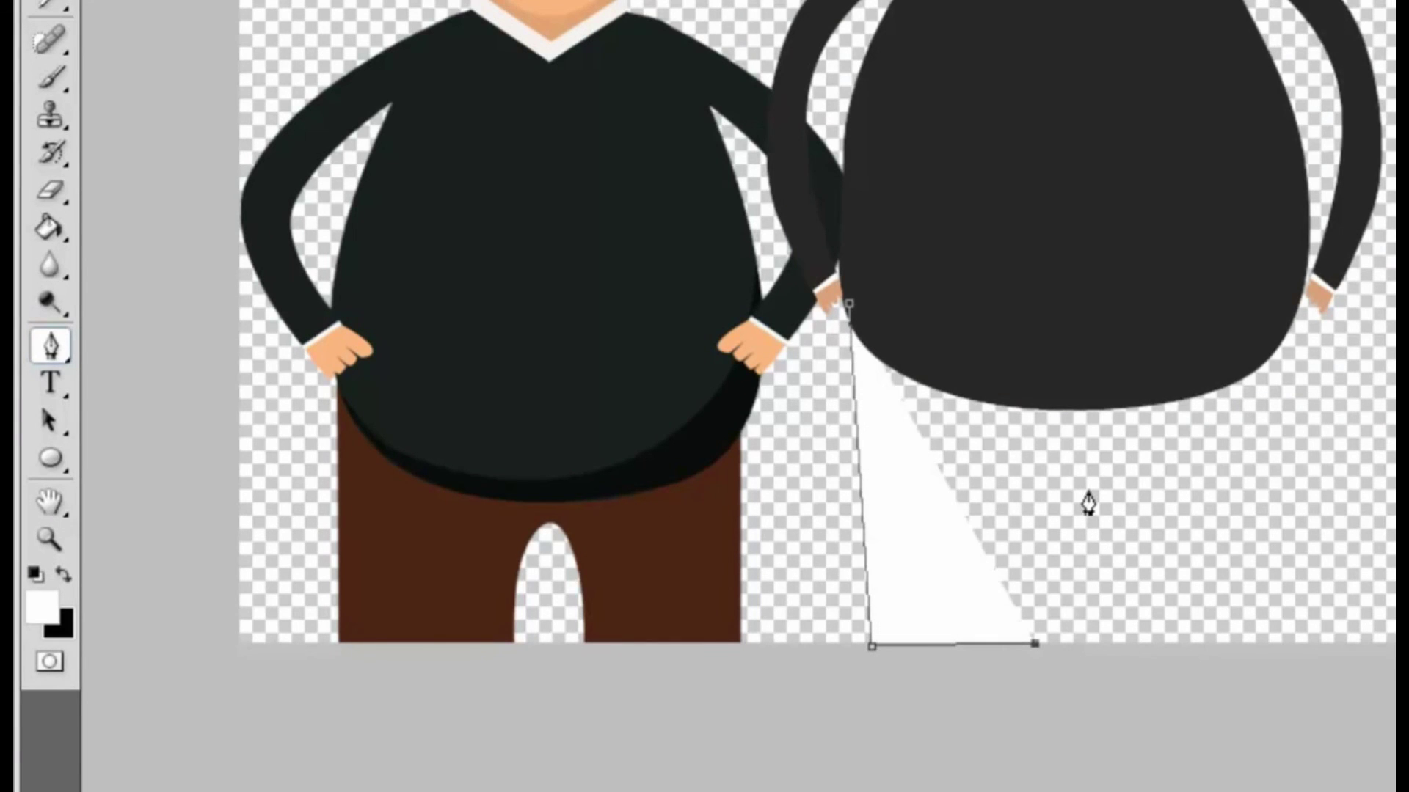
left_click(1088, 490)
left_click(1142, 650)
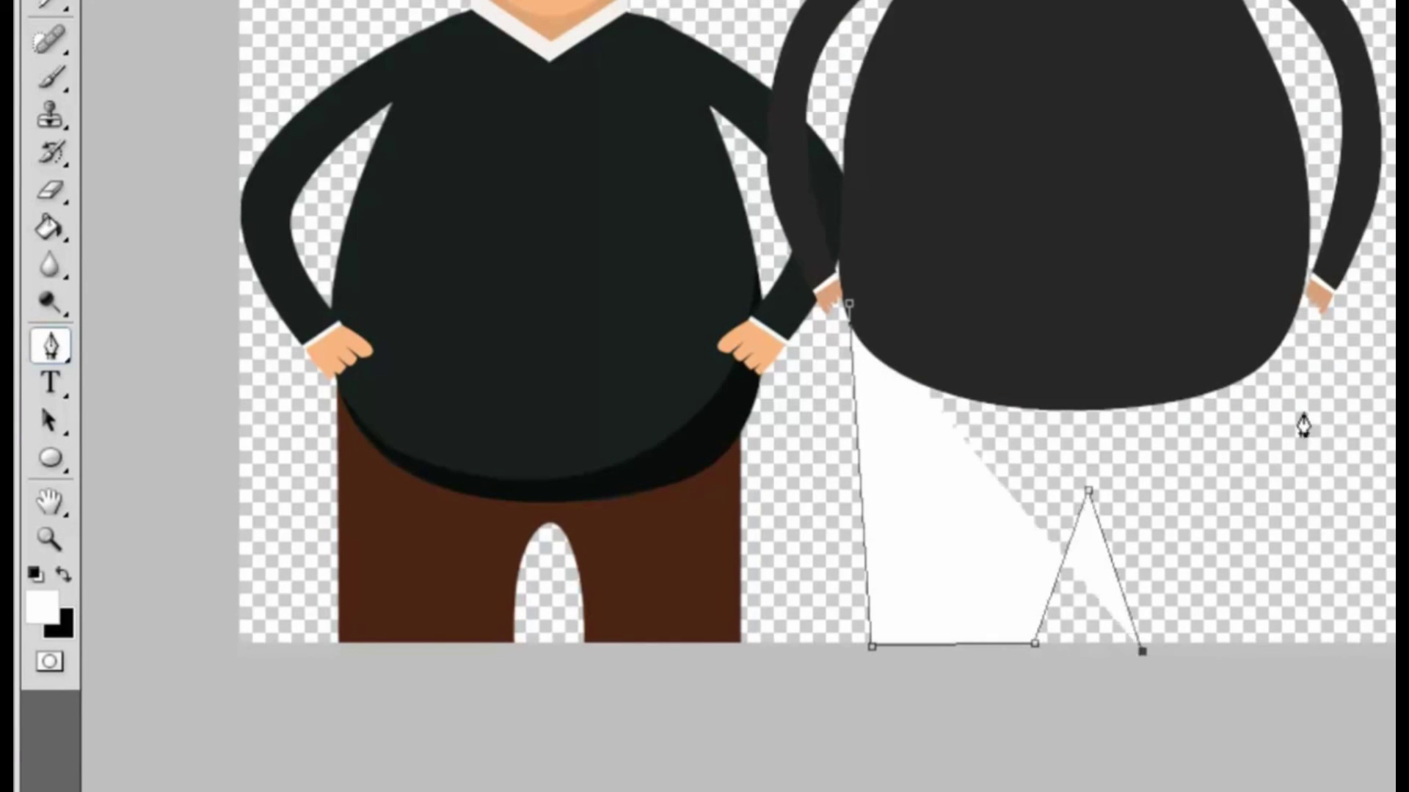
left_click(1299, 293)
left_click(849, 304)
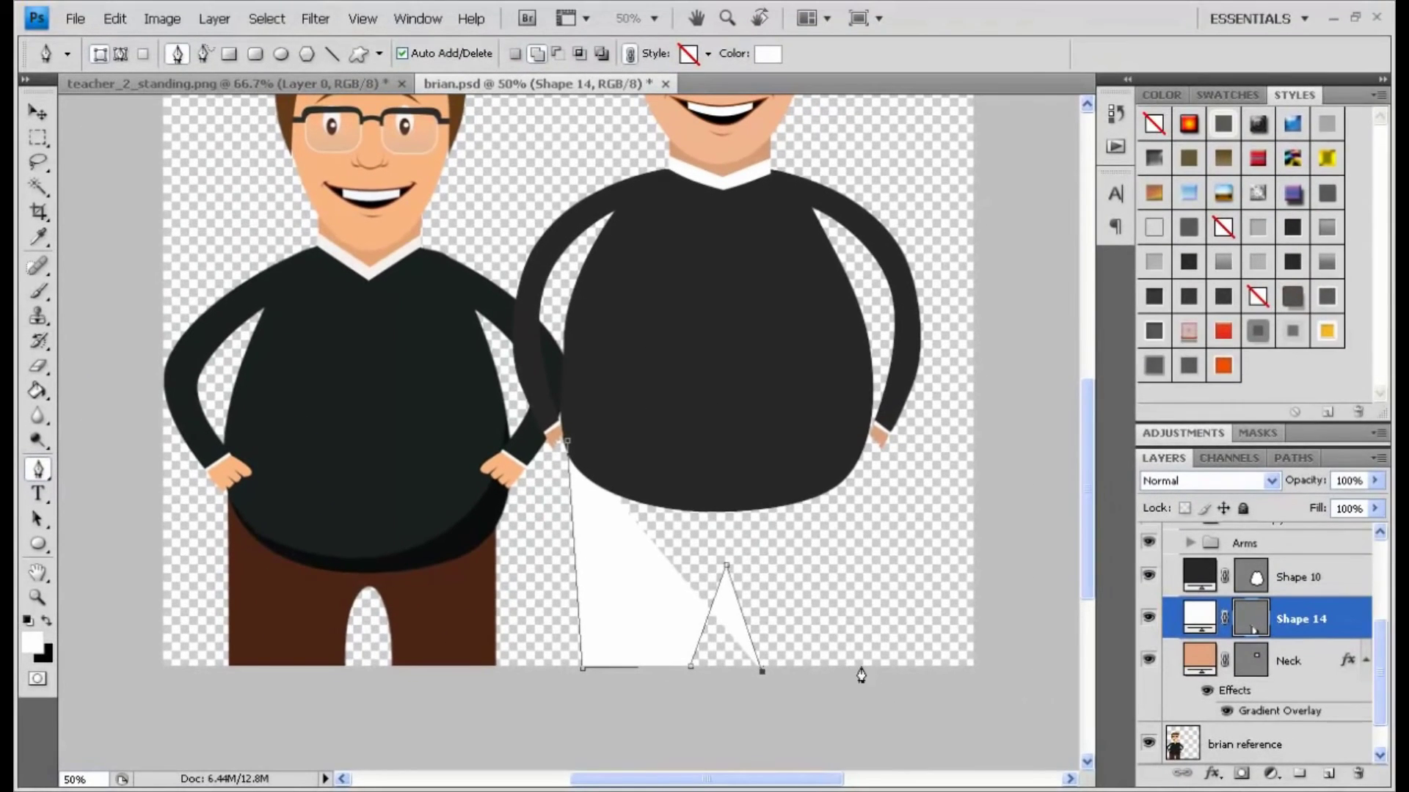
left_click(842, 666)
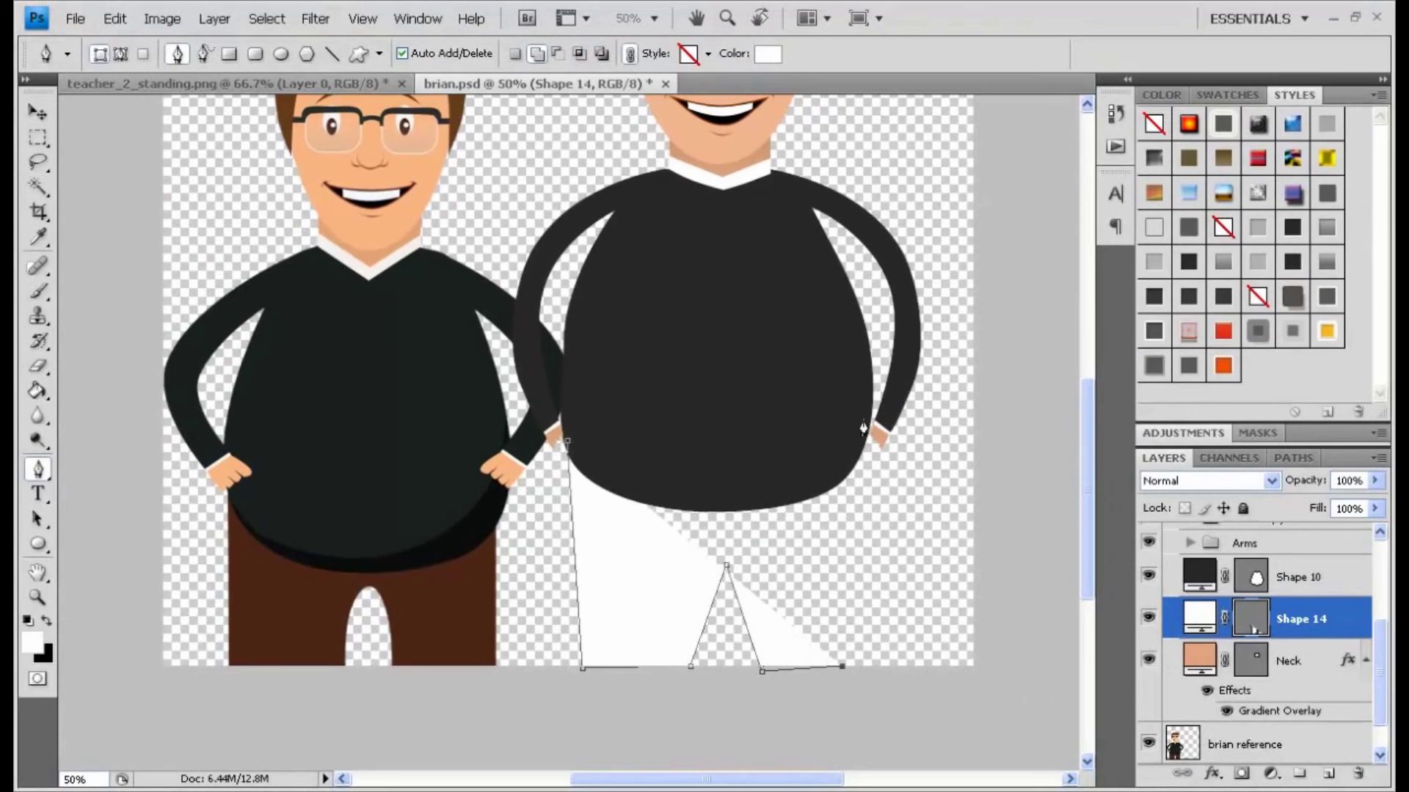
left_click(868, 421)
left_click(567, 442)
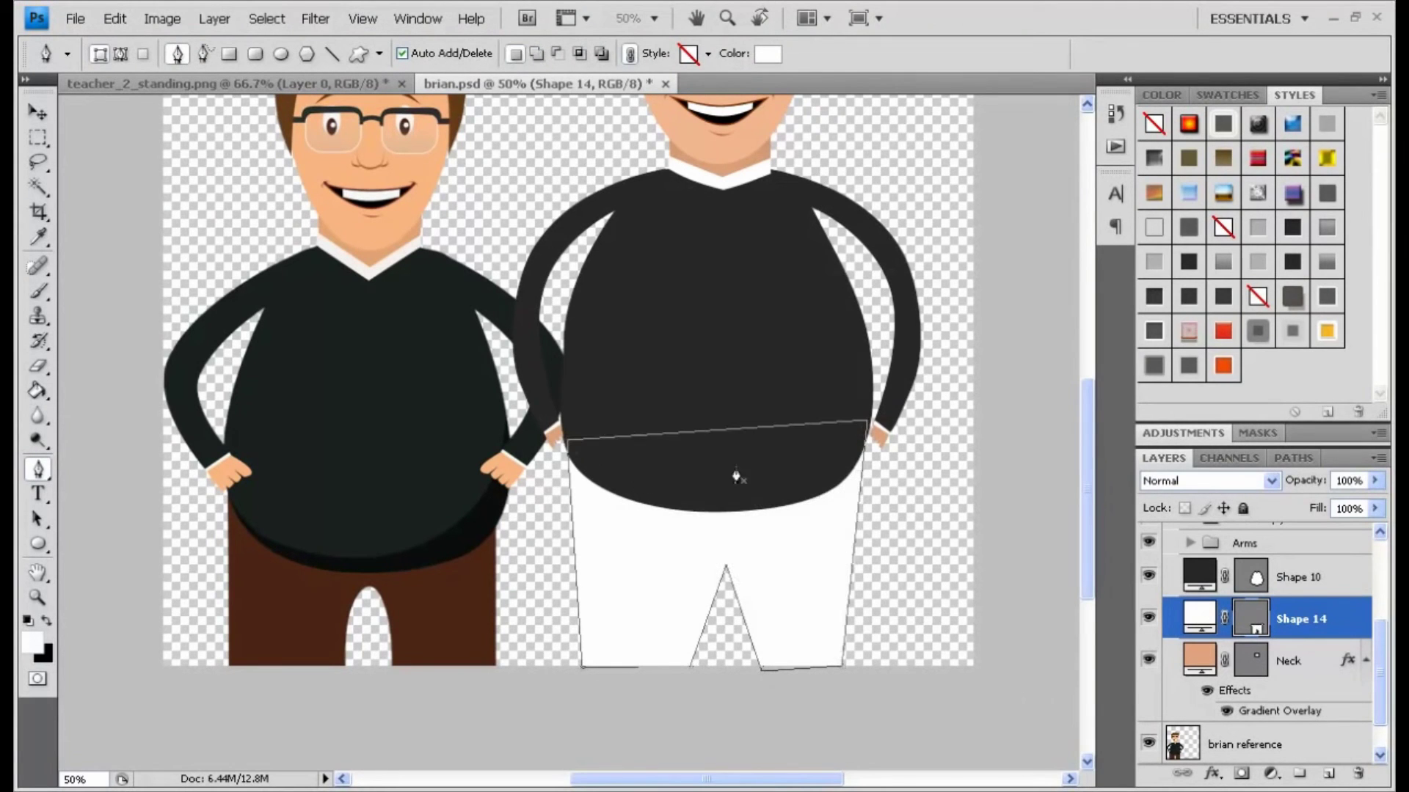
Recolor the trousers shape to a dark brown with a hue of 27°
left_click_drag(38, 469, 129, 508)
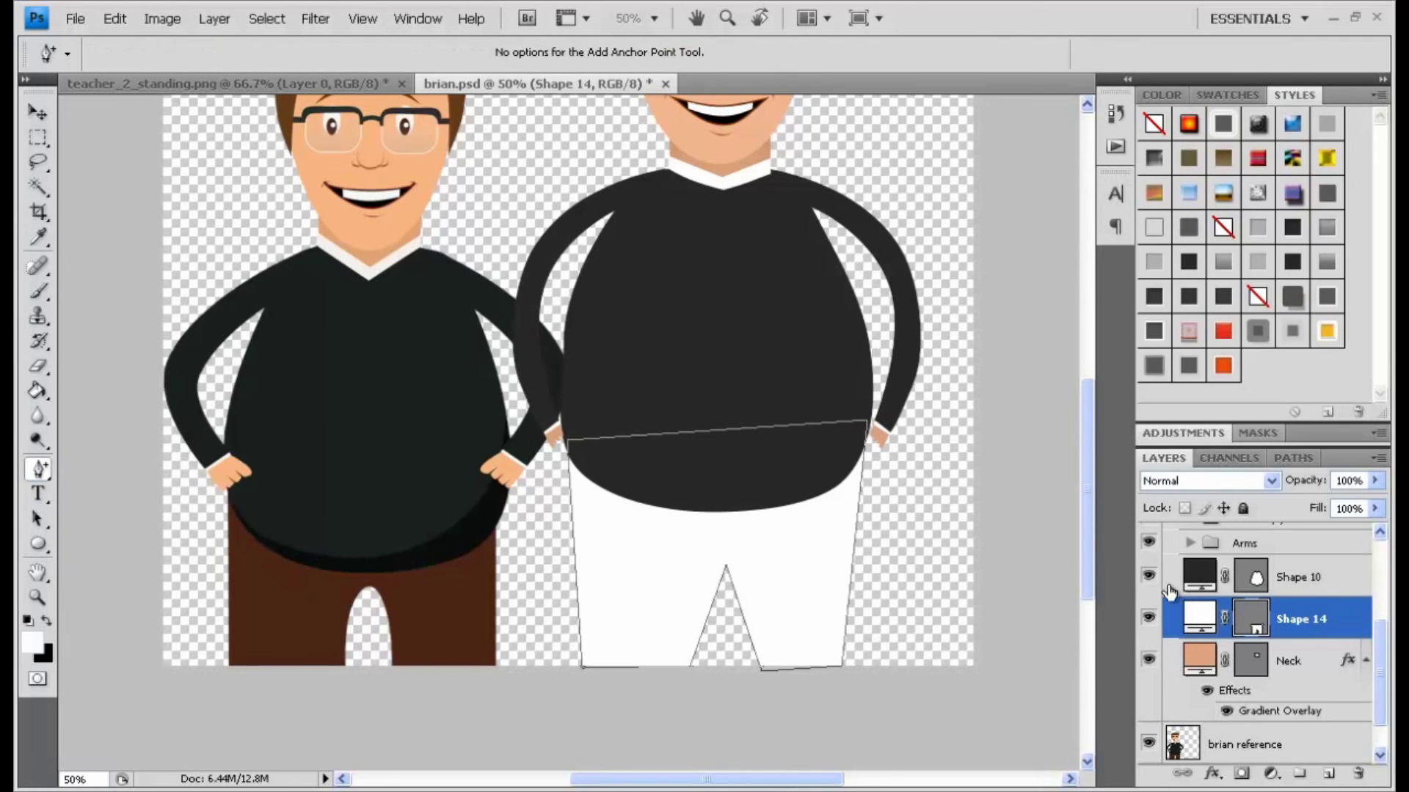
double_click(1203, 622)
left_click(1138, 631)
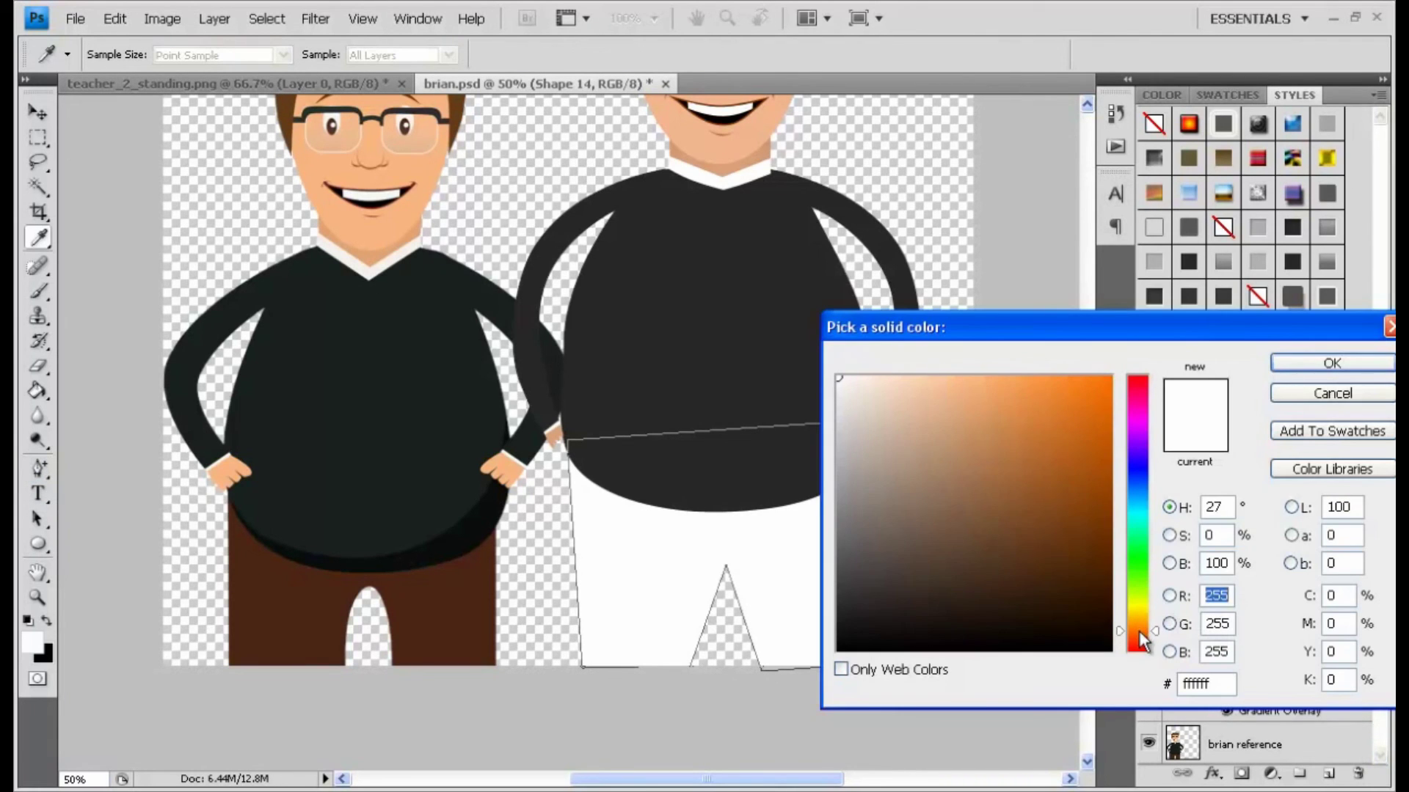
left_click(1091, 565)
key("Return")
Add an anchor point on each inner leg edge of the trousers and bend both edges into outward curves
left_click_drag(43, 475, 121, 508)
key("ctrl+plus")
key("ctrl+plus")
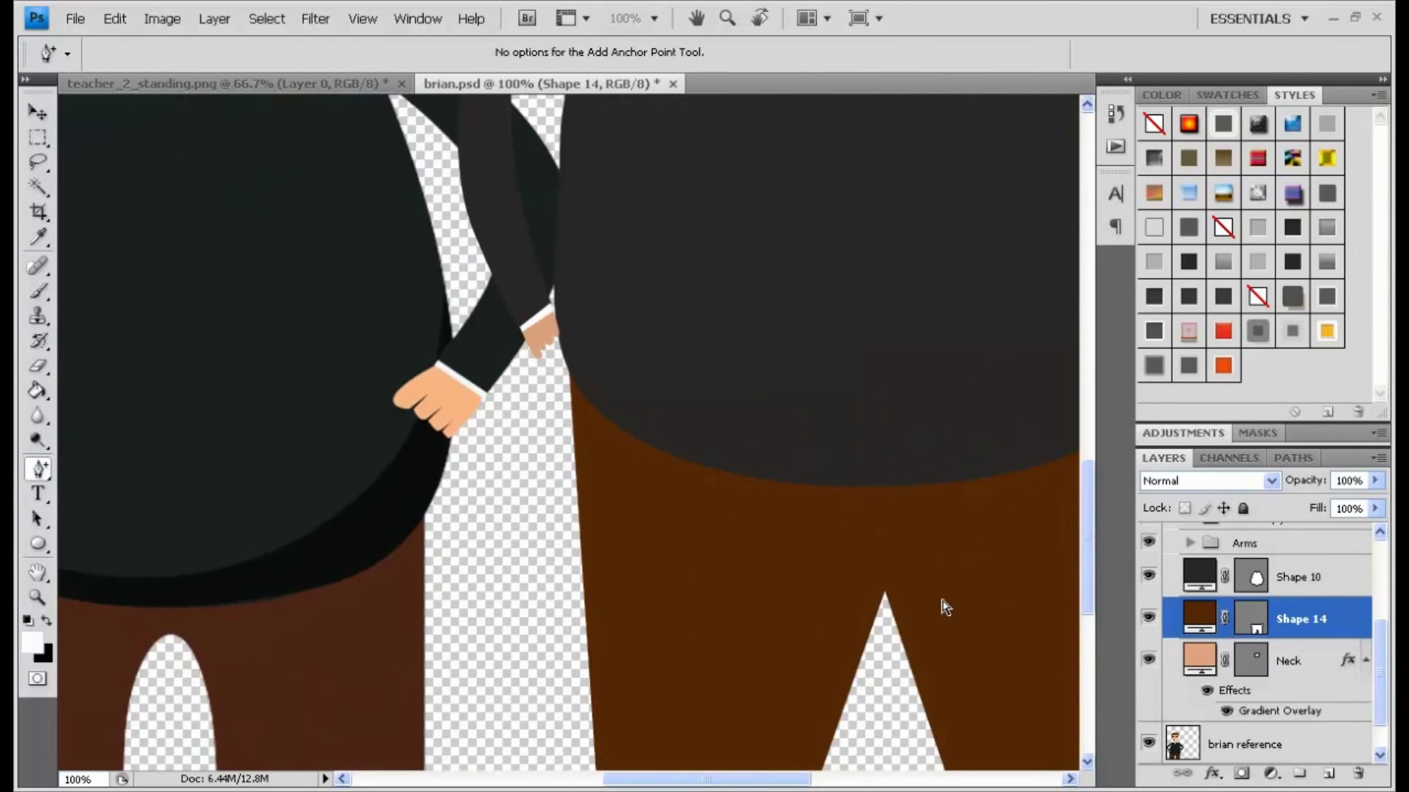
left_click_drag(726, 779, 774, 780)
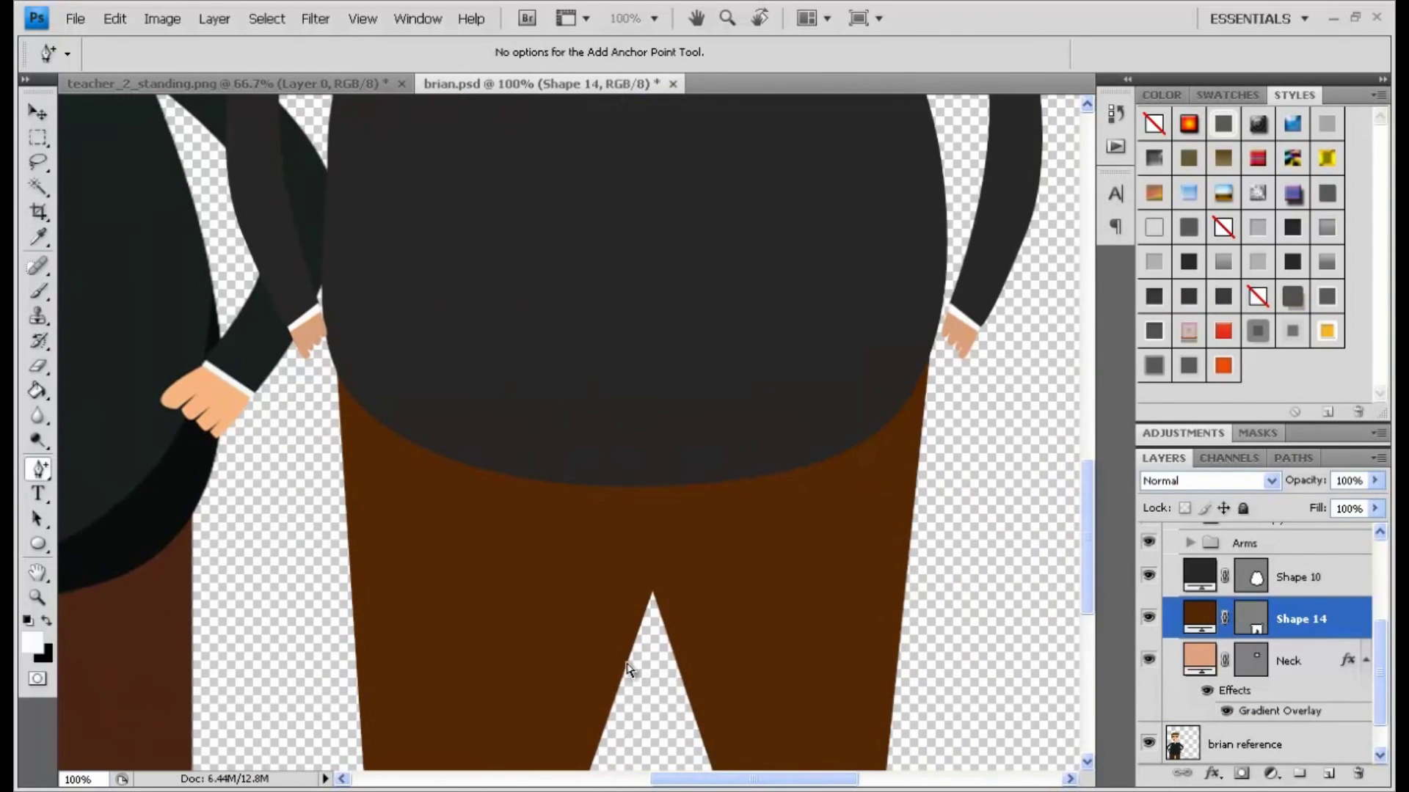
left_click_drag(627, 670, 597, 708)
left_click(677, 664)
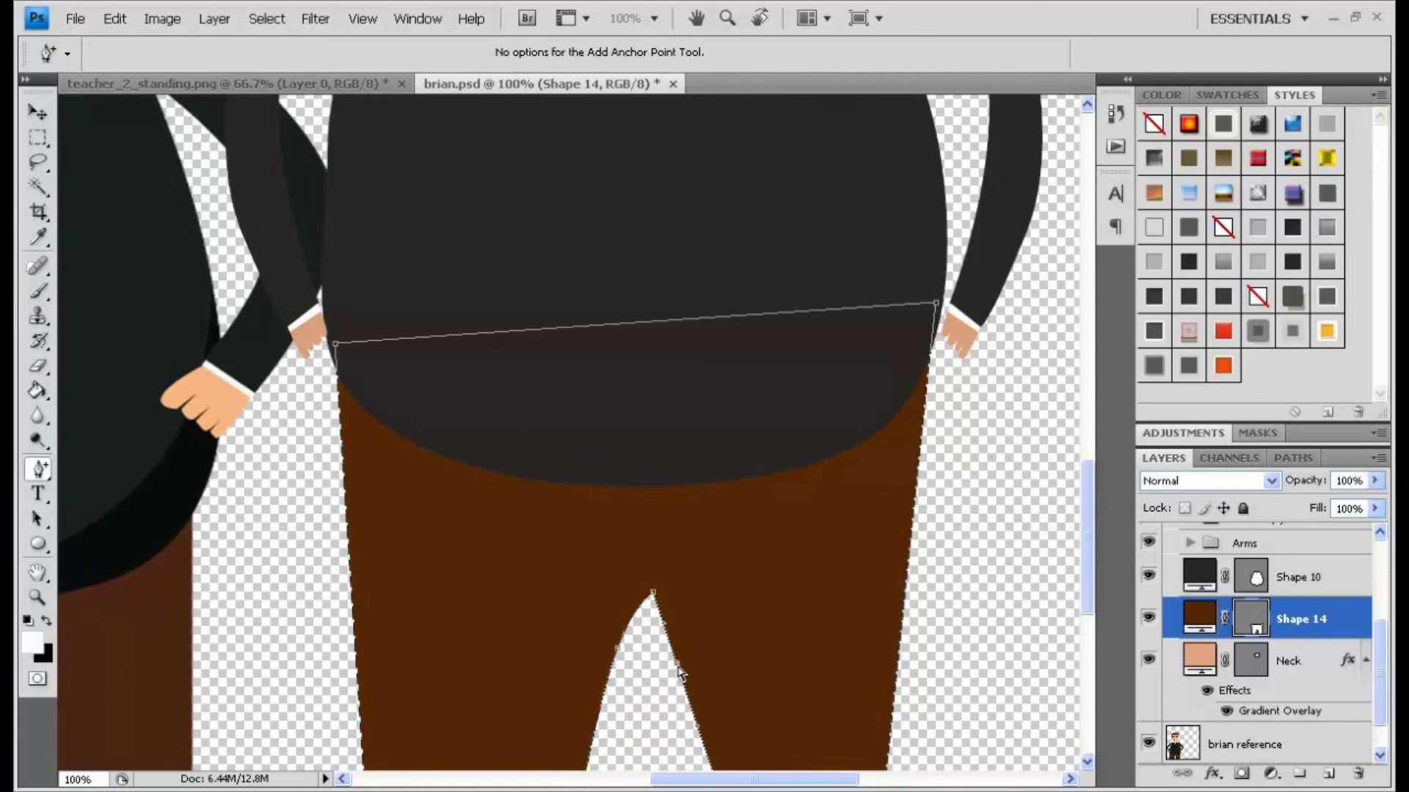
left_click_drag(691, 662, 694, 660)
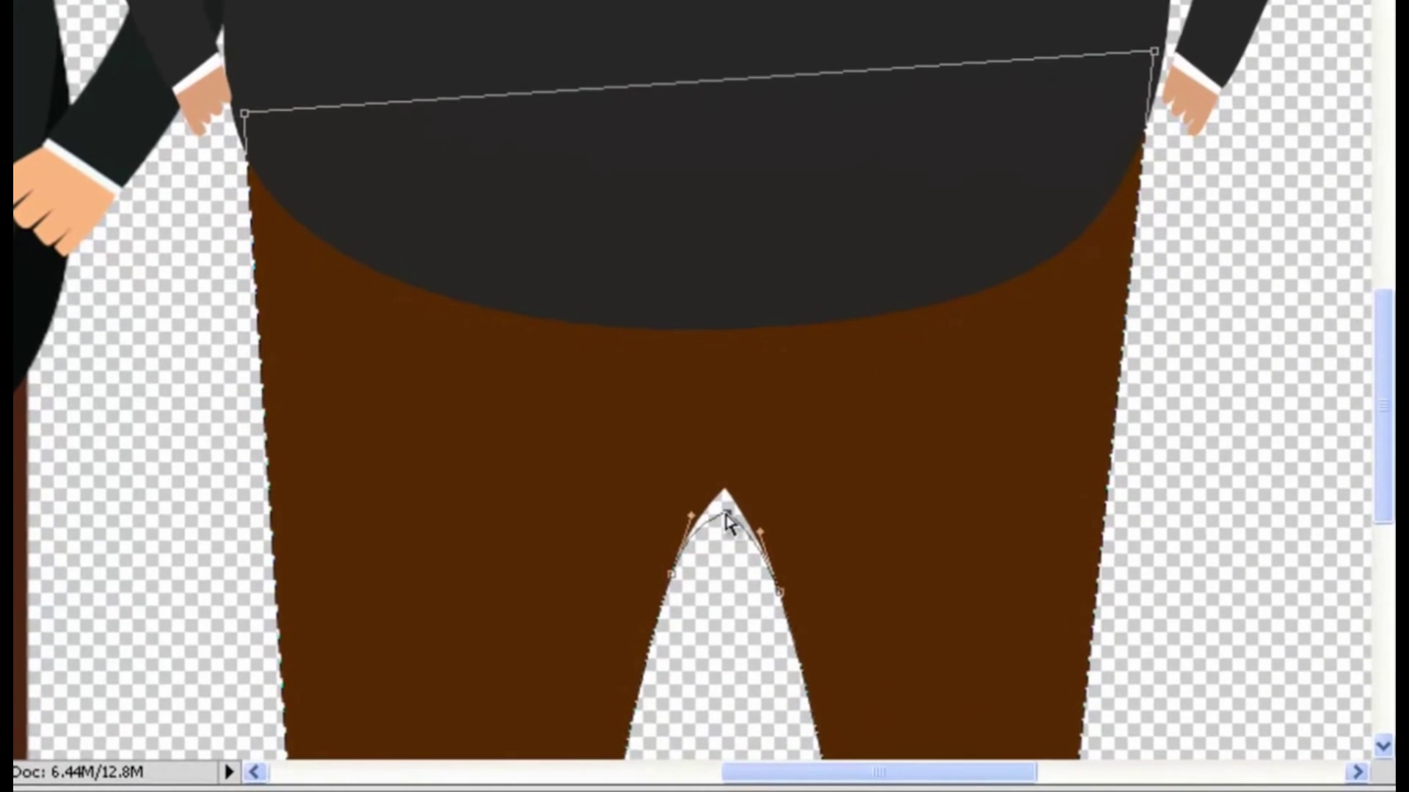
Delete the pointed anchor at the crotch and adjust the curve handles to form a rounded arch between the legs
right_click(661, 620)
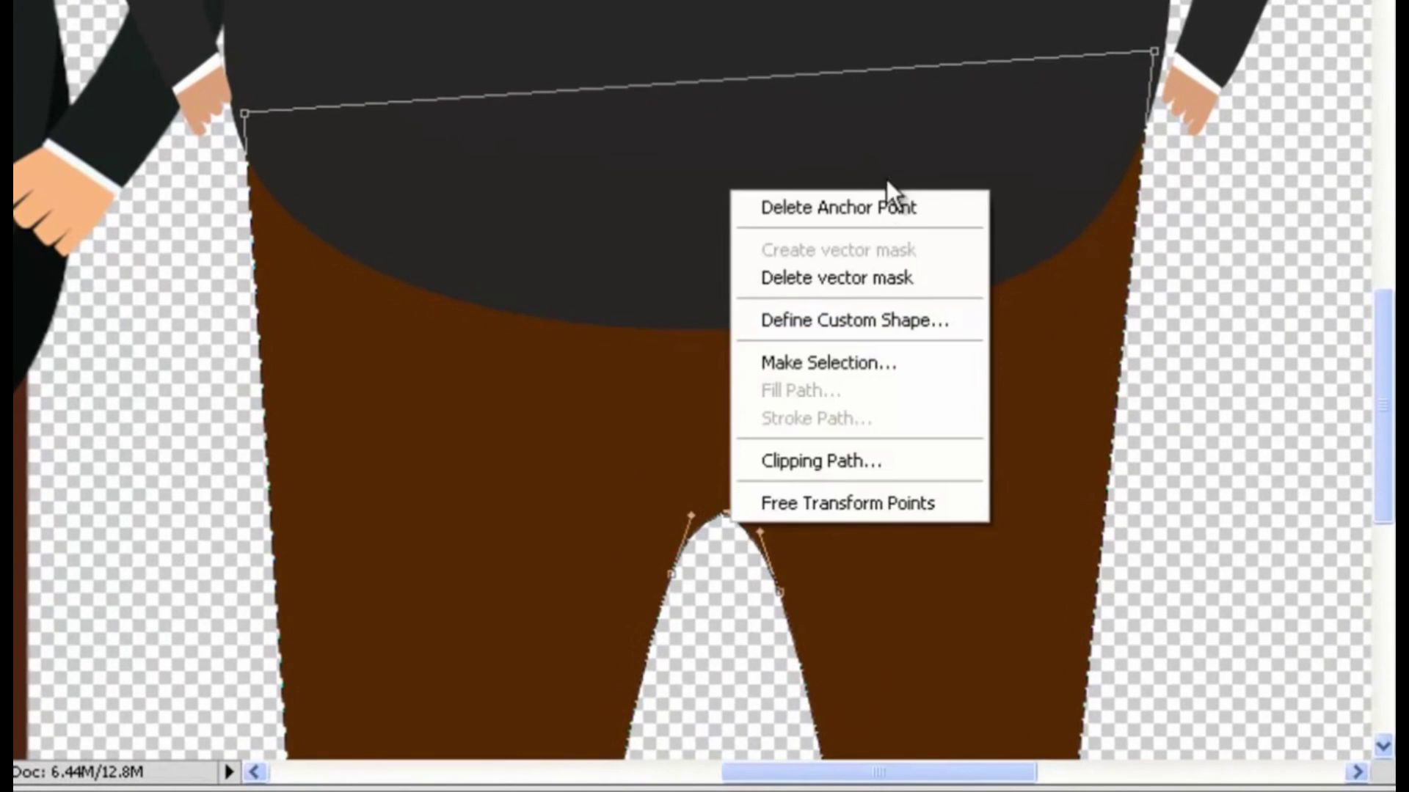
left_click(851, 210)
left_click_drag(755, 497, 739, 464)
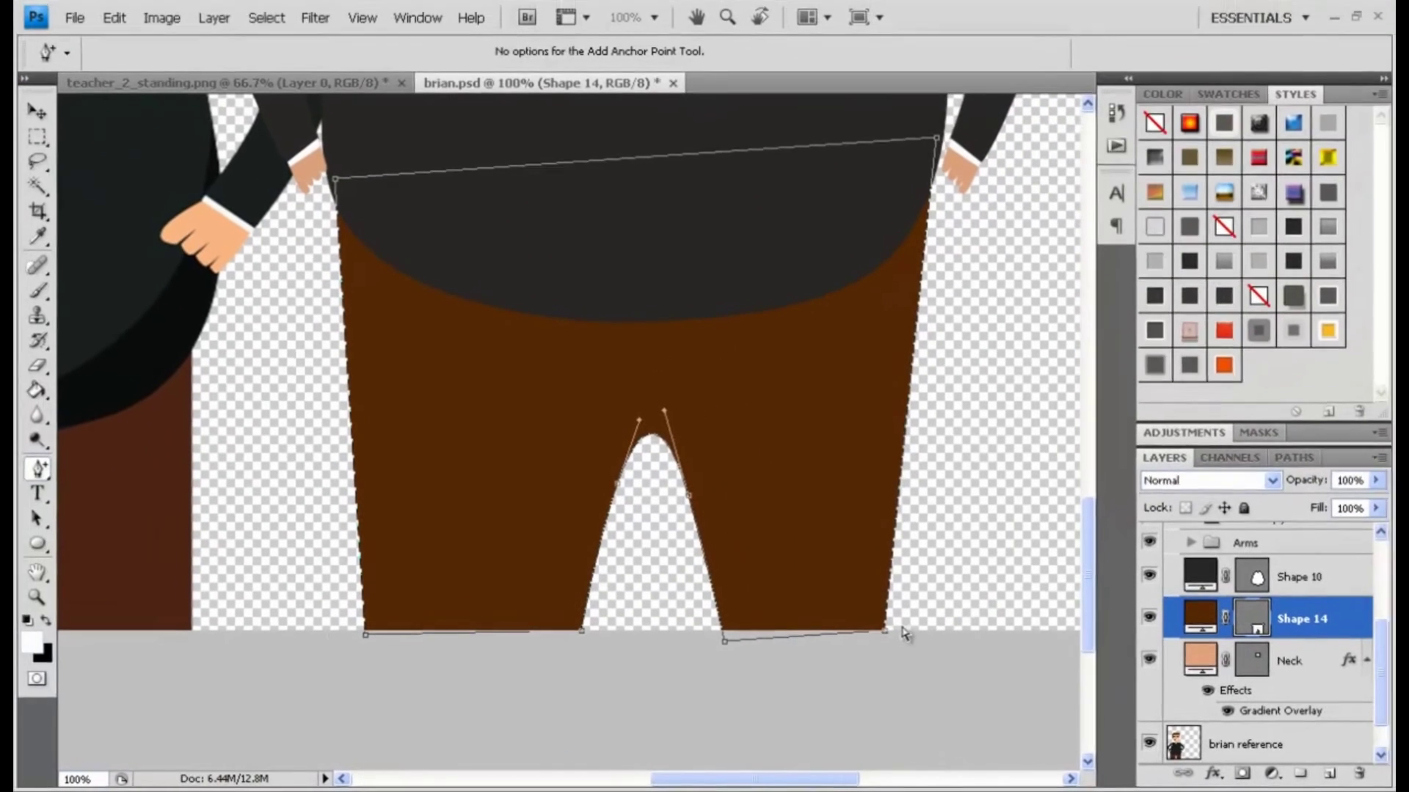
Widen the trouser leg at its outer hem corner and reposition both waist corner points behind the torso
left_click_drag(886, 631, 922, 632)
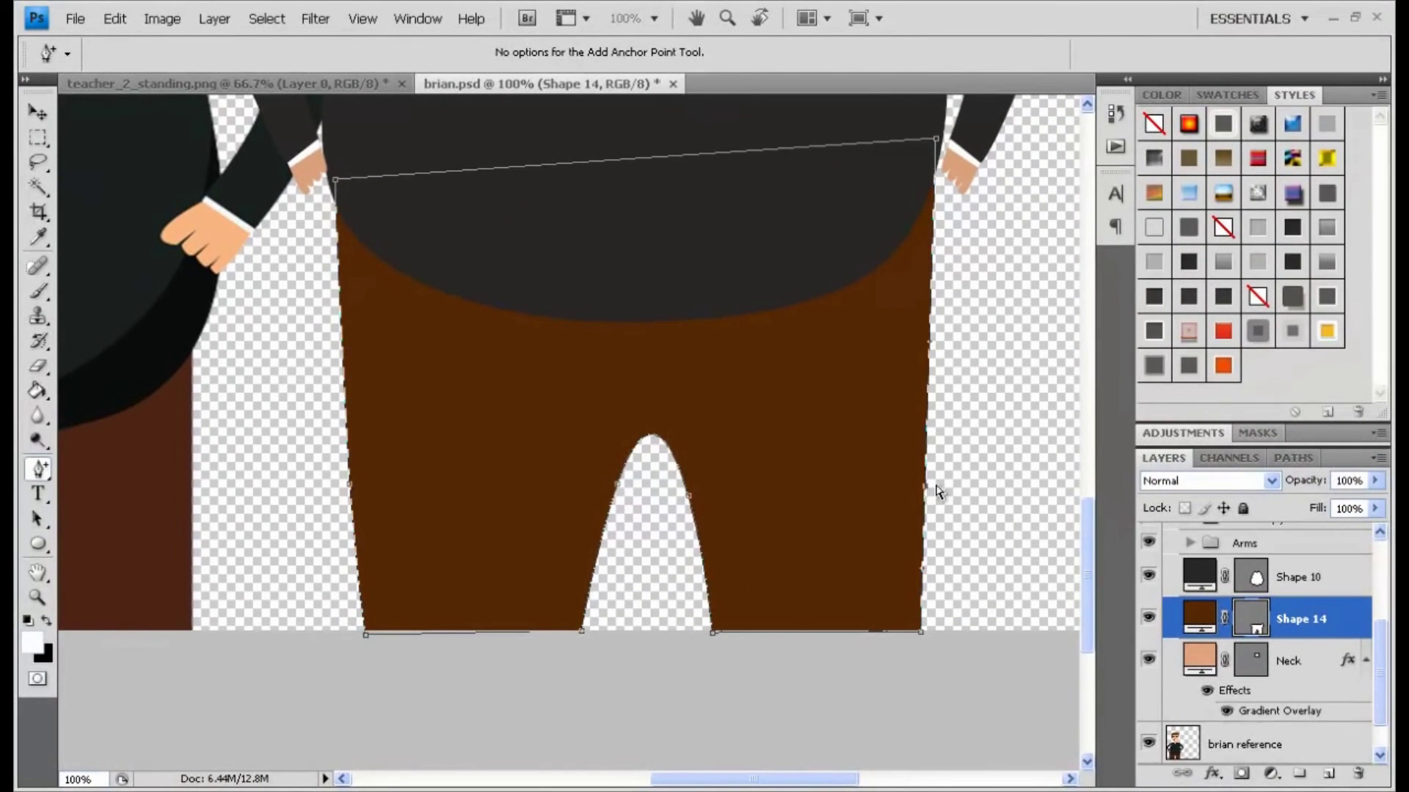
left_click_drag(1095, 553, 1093, 486)
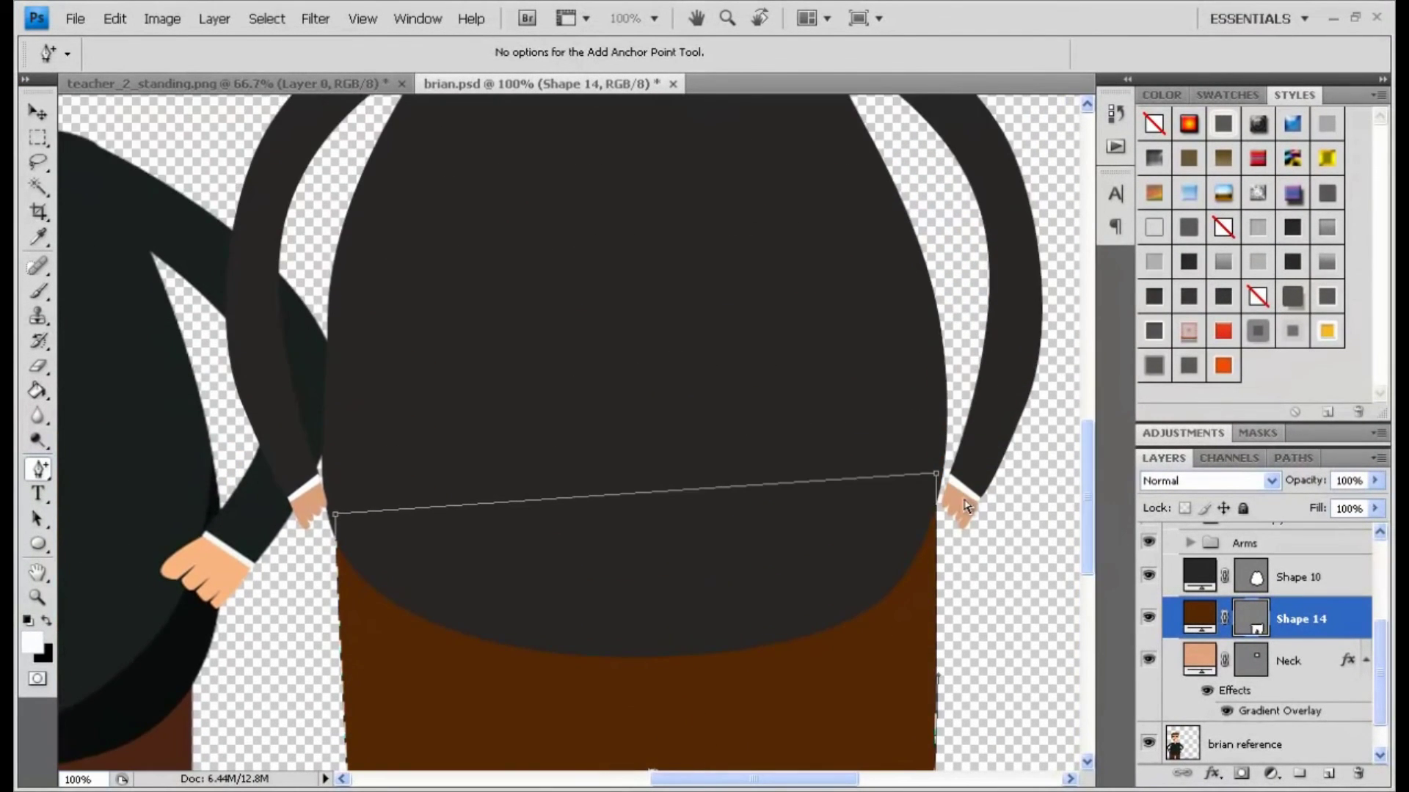
left_click_drag(936, 475, 935, 488)
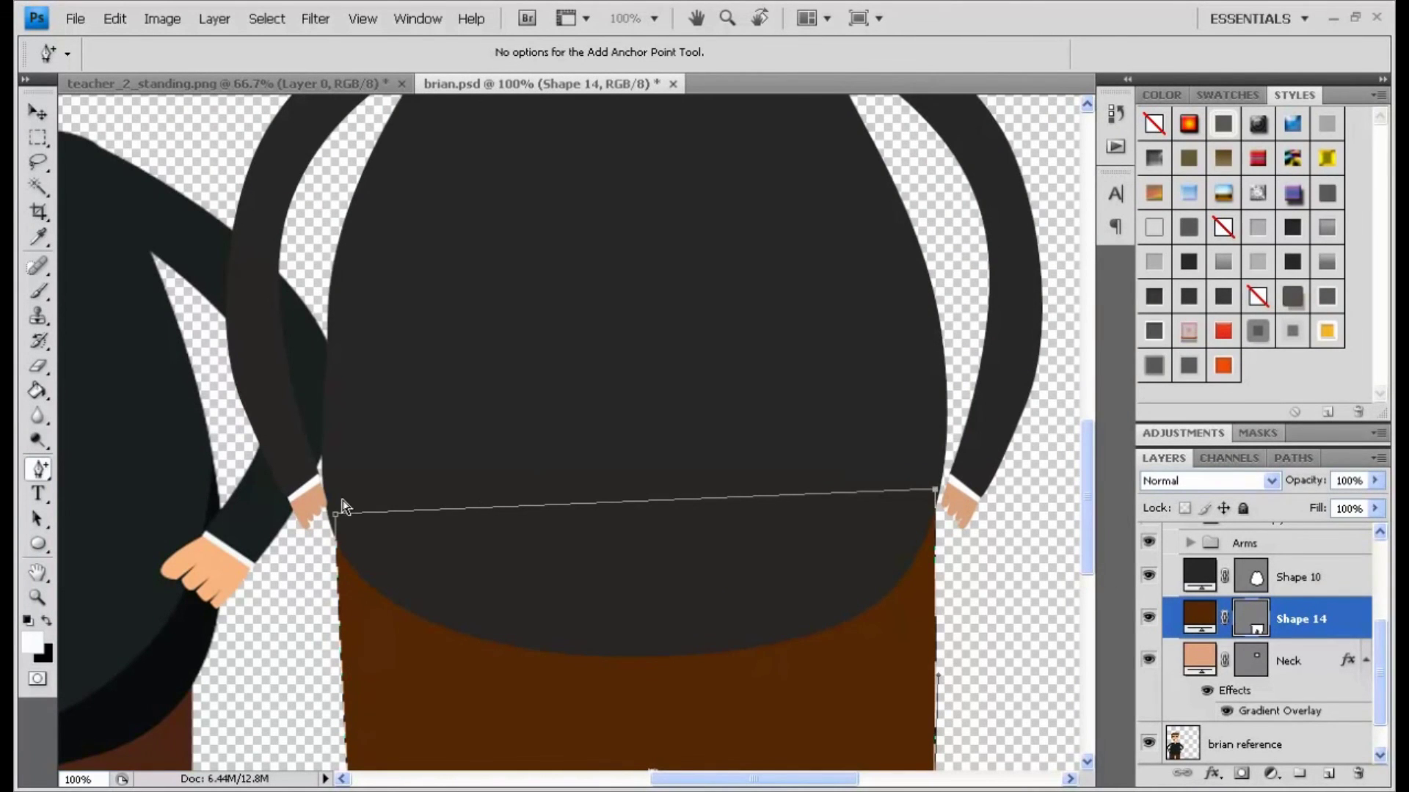
left_click_drag(339, 518, 326, 475)
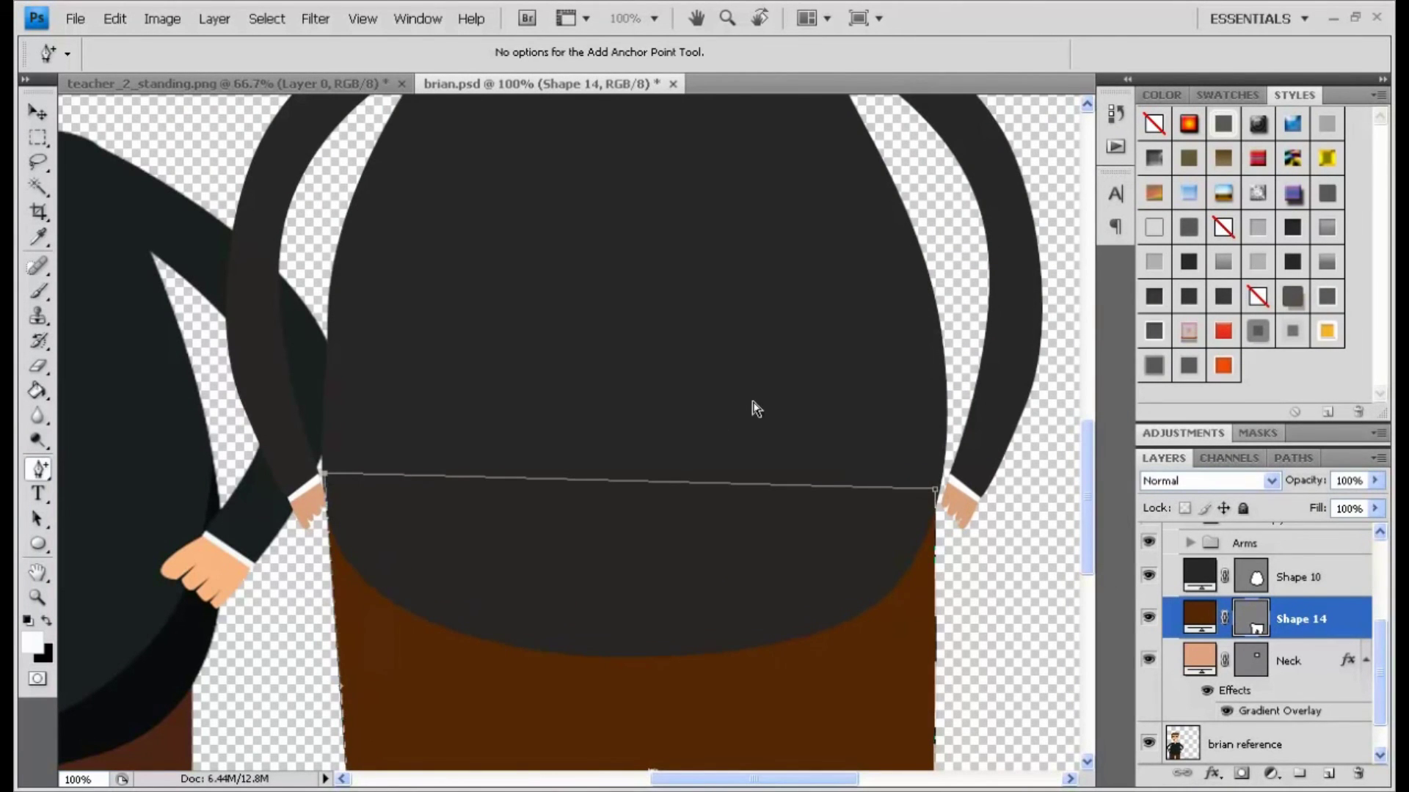
Hide the brian reference layer and select the Shape 10 torso layer
key("ctrl+minus")
key("ctrl+minus")
key("ctrl+minus")
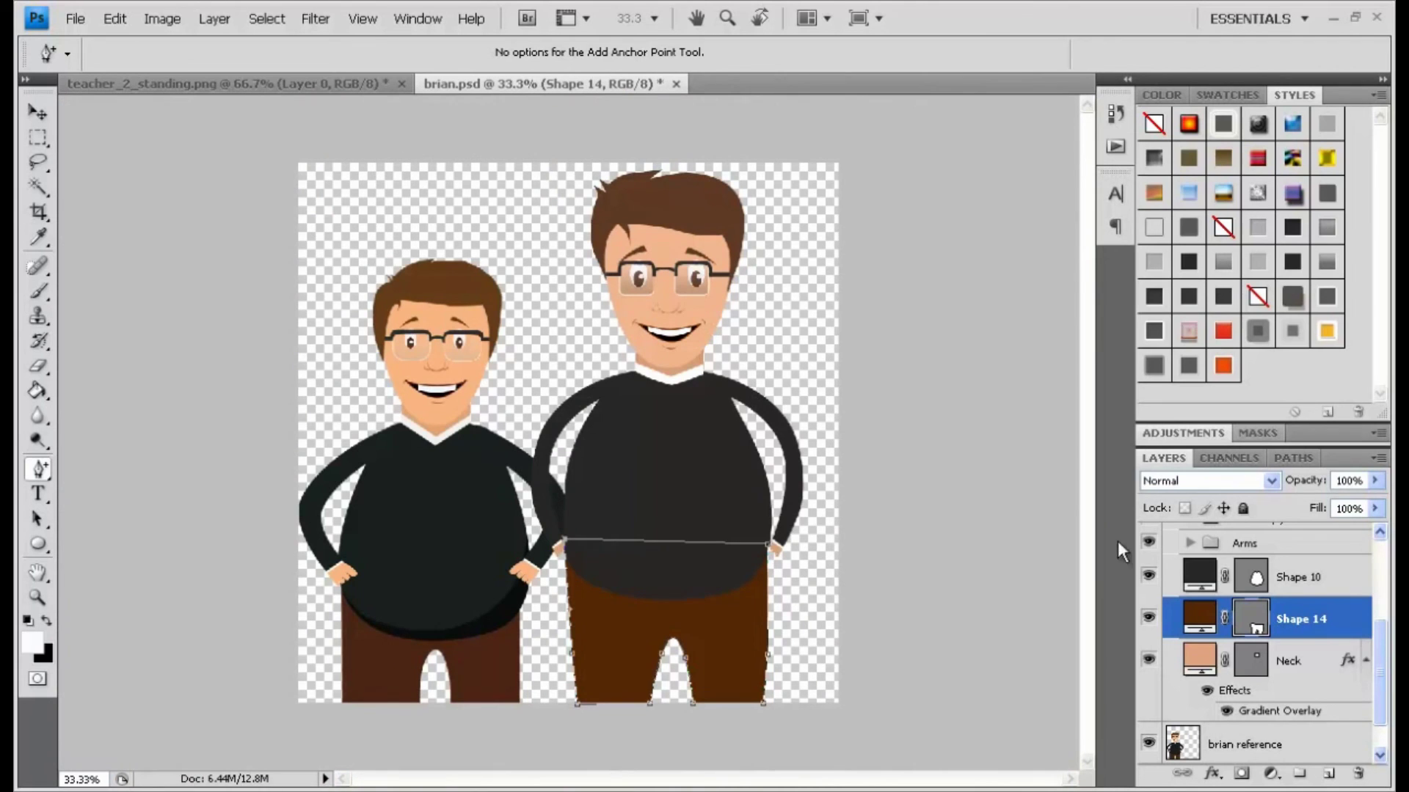
left_click(1306, 578)
key("ctrl+plus")
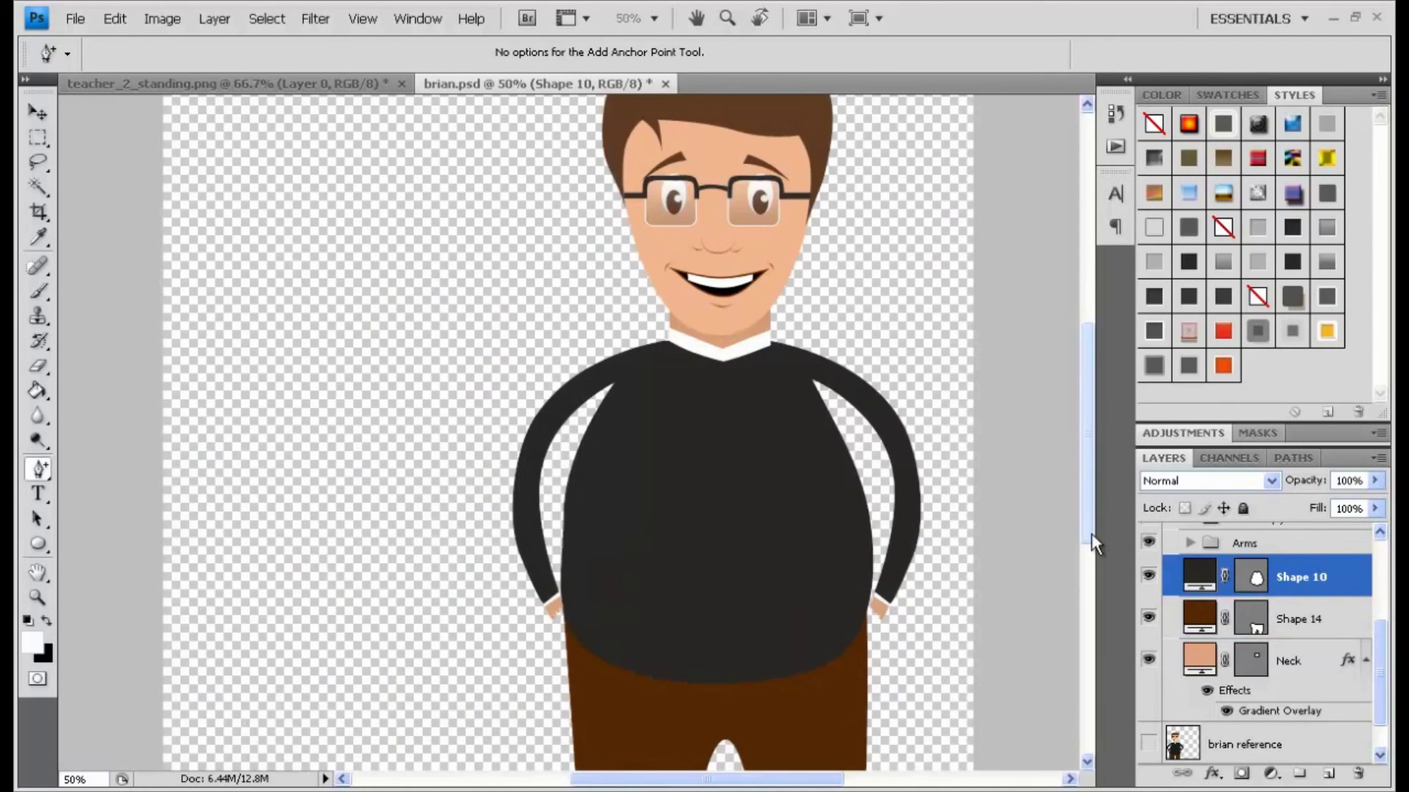
left_click_drag(1090, 543, 1078, 606)
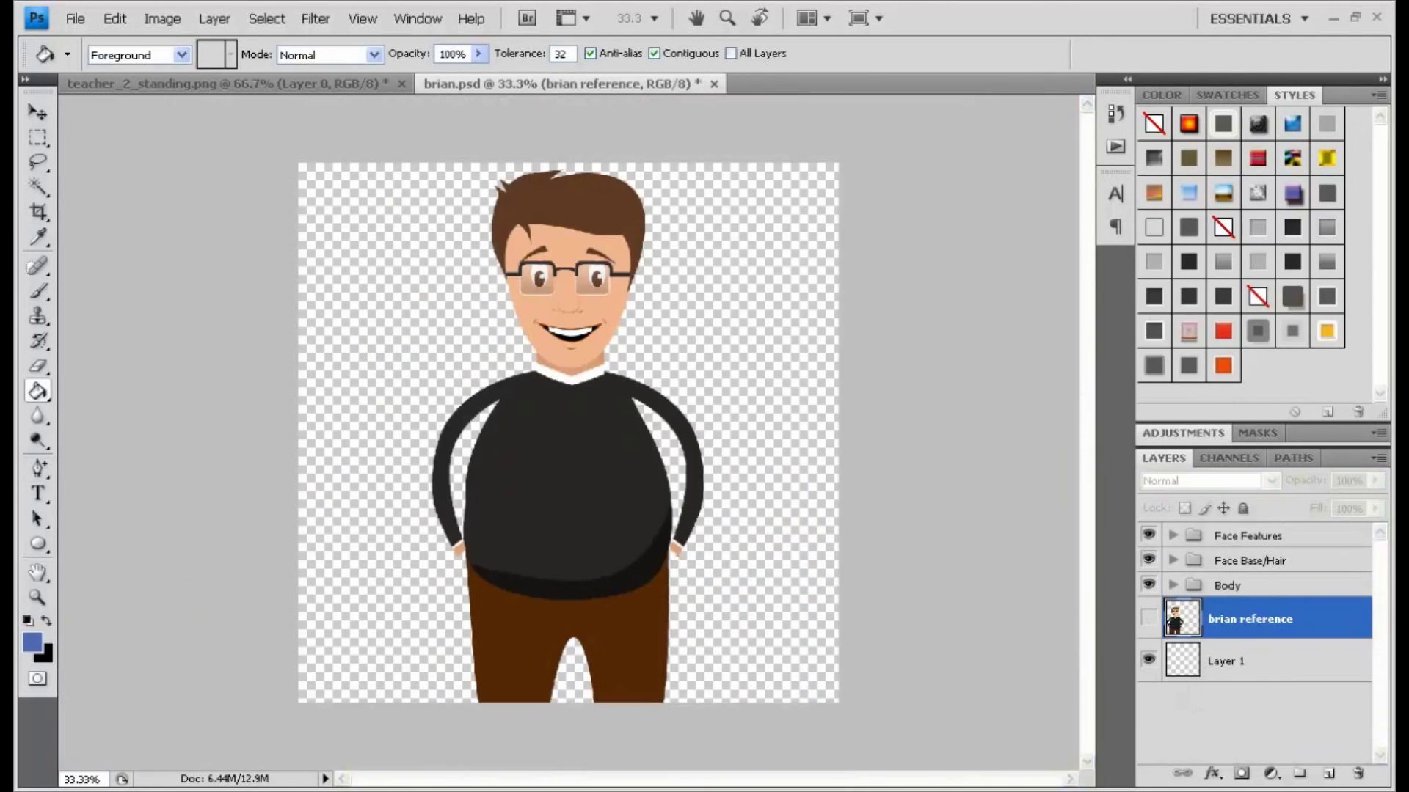